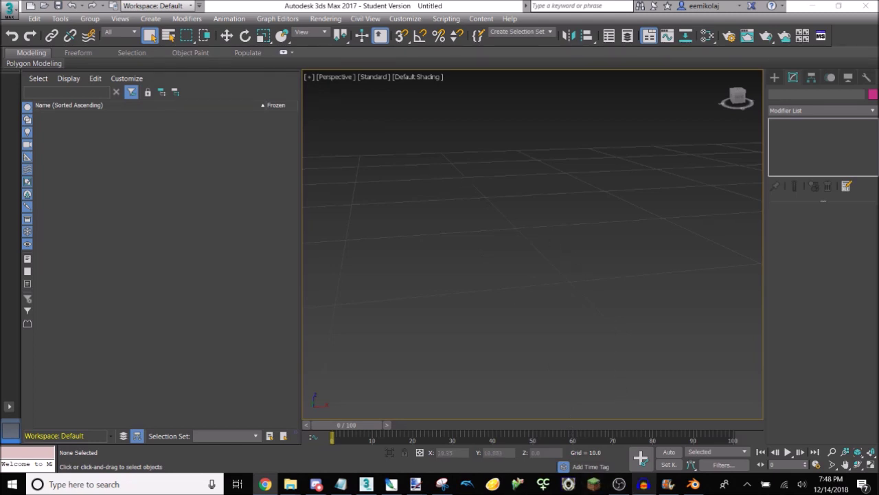
click(619, 485)
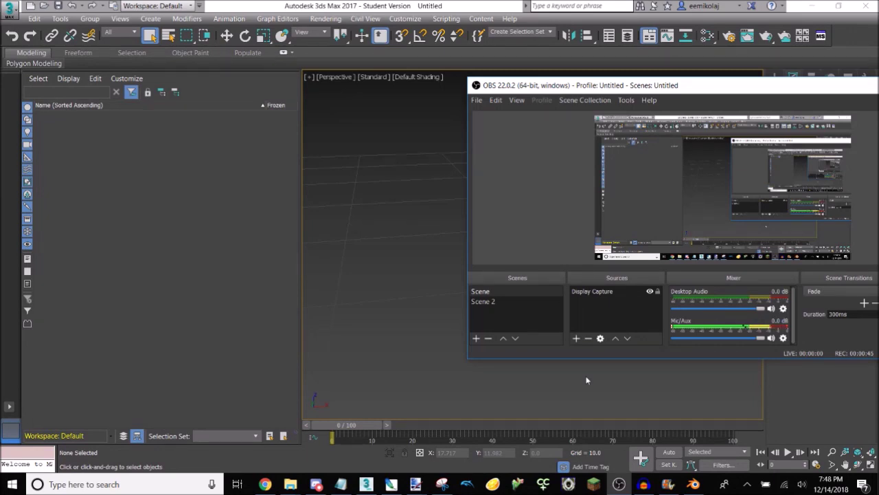
drag(795, 87, 609, 93)
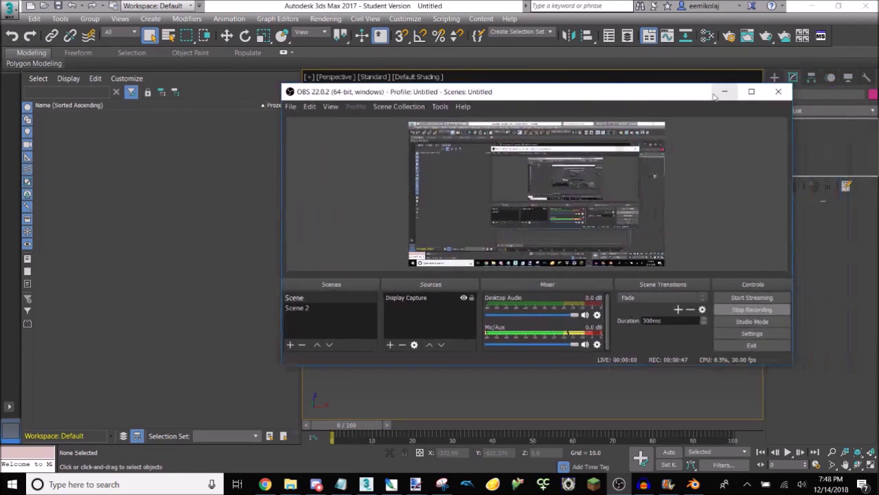
click(725, 92)
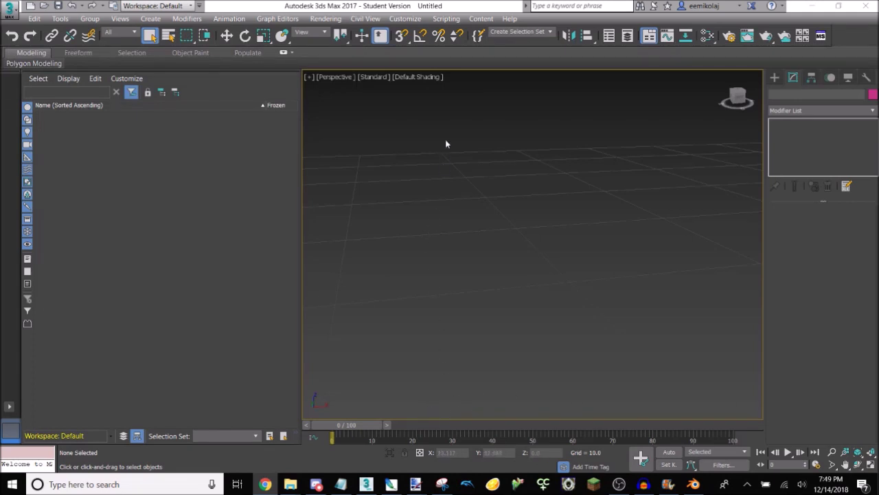
Look up the BMD Importer action in the toolbar settings of the Customize User Interface dialog, then close the dialog.
click(409, 19)
click(426, 31)
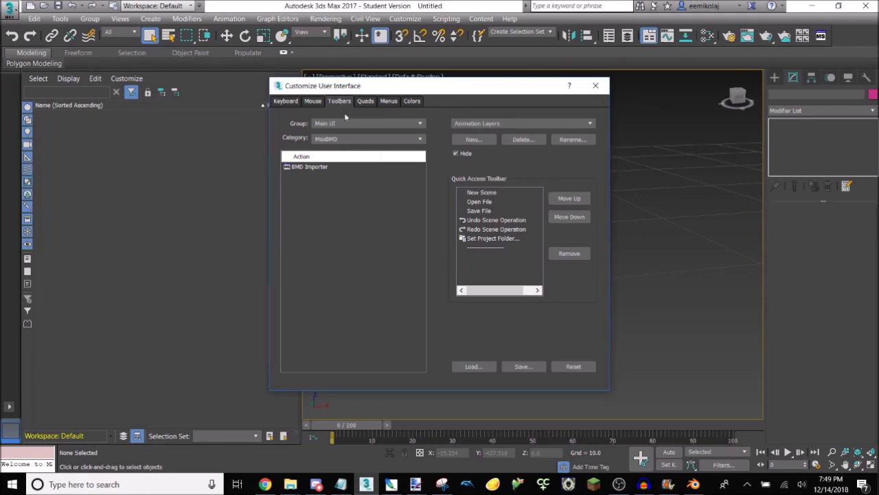
click(313, 167)
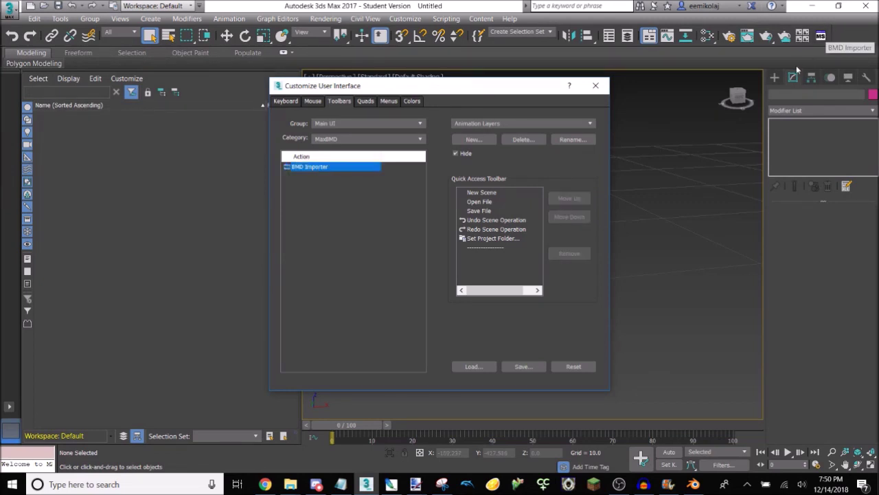
click(597, 88)
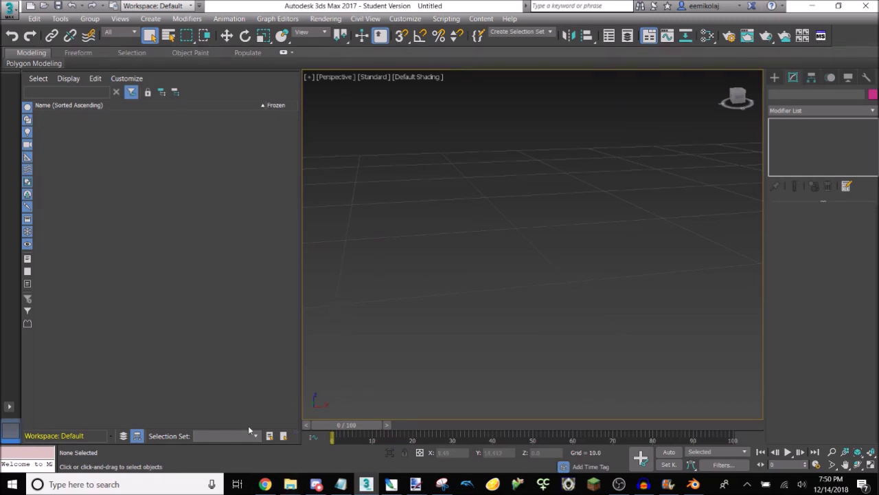
Switch to the File Explorer window showing orima_model and rename the "=" folder to bck.
click(290, 484)
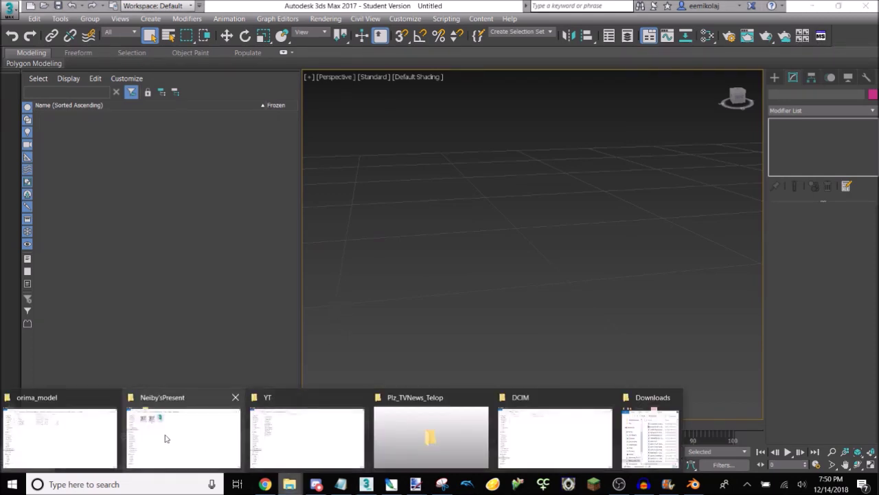
click(89, 412)
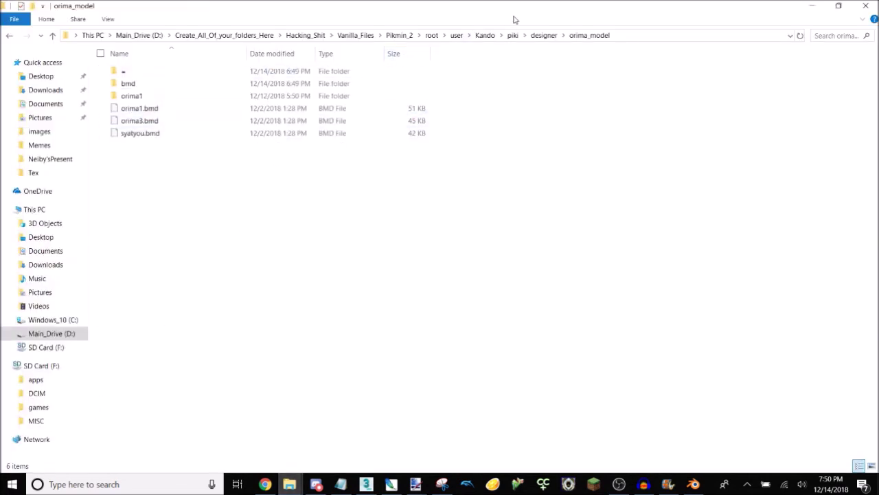
click(224, 79)
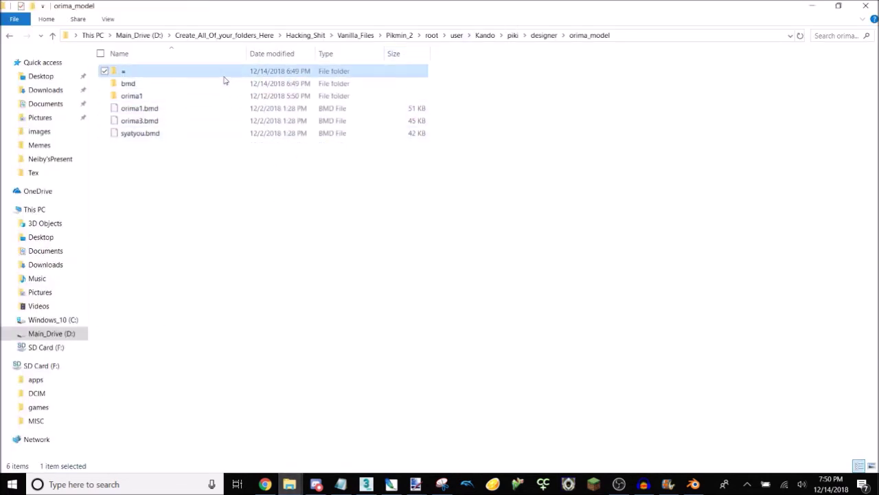
right_click(225, 80)
click(172, 352)
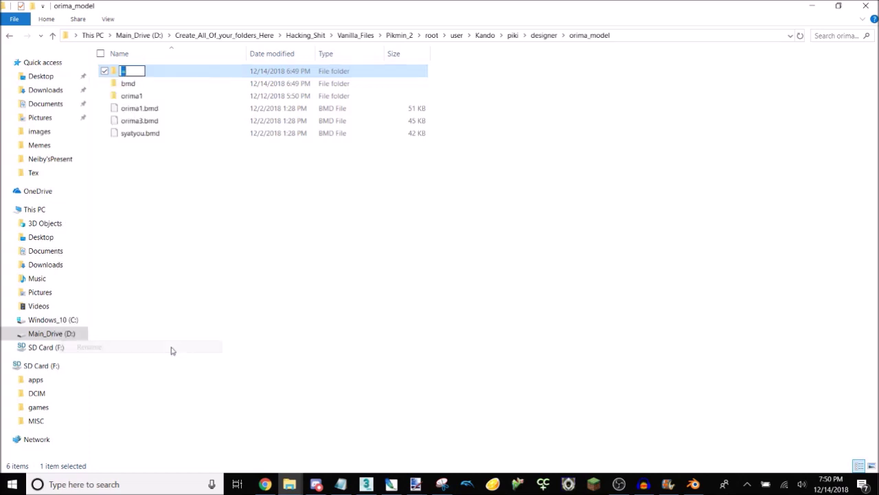
key(BackSpace)
text(bck)
key(Return)
Open the movie folder inside user\Mukki.
click(456, 35)
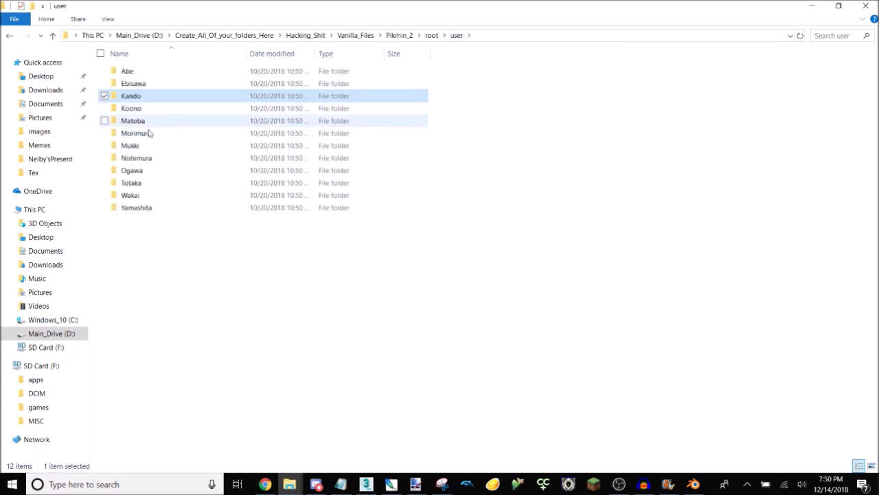
click(140, 133)
double_click(140, 146)
double_click(142, 72)
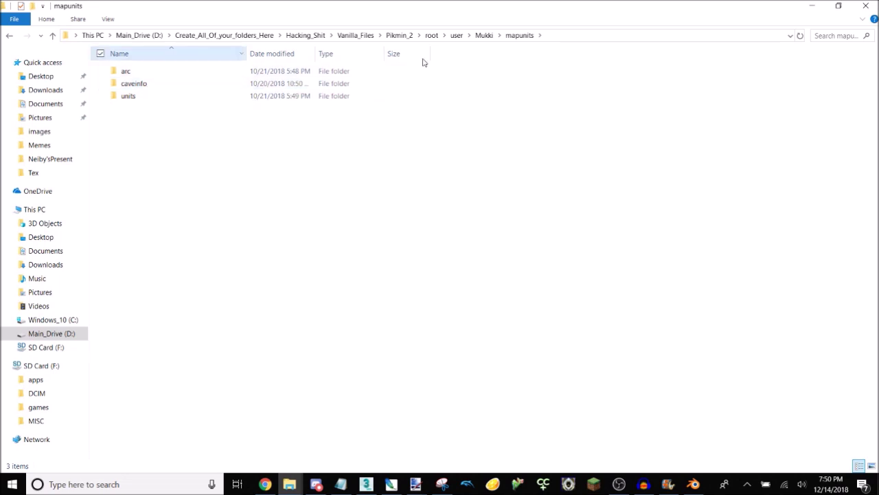
click(483, 36)
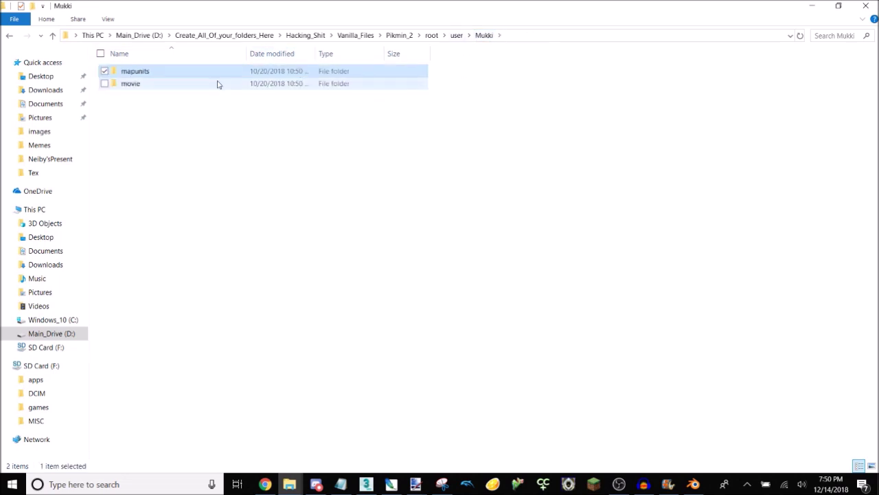
double_click(218, 84)
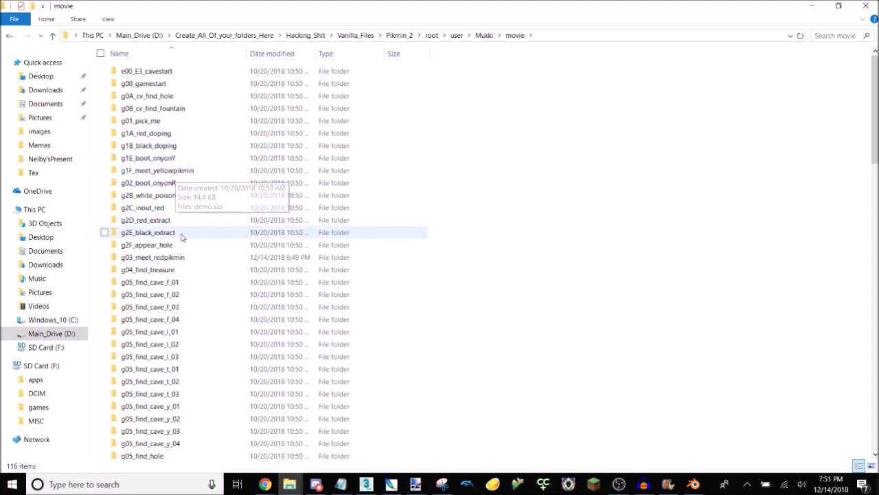
Copy the animation file g03_apiki.bck from the arc folder inside g03_meet_redpikmin.
scroll(173, 253, down, 3)
scroll(180, 264, down, 1)
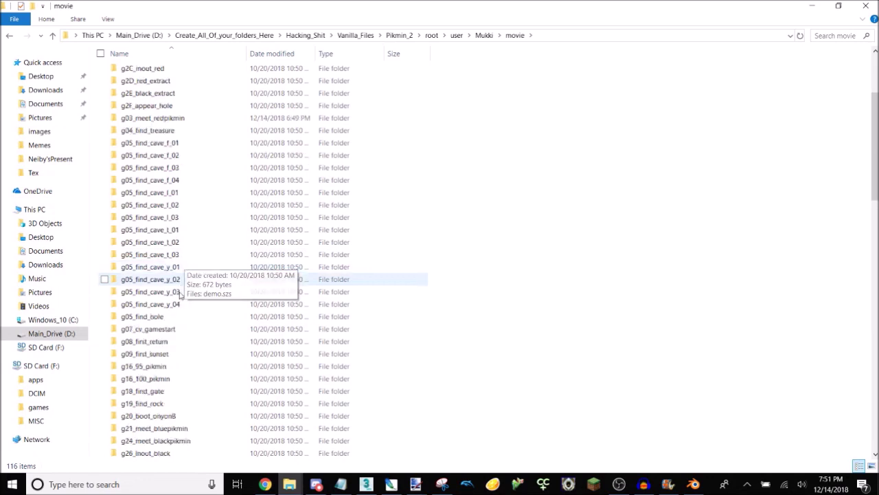
scroll(182, 371, up, 4)
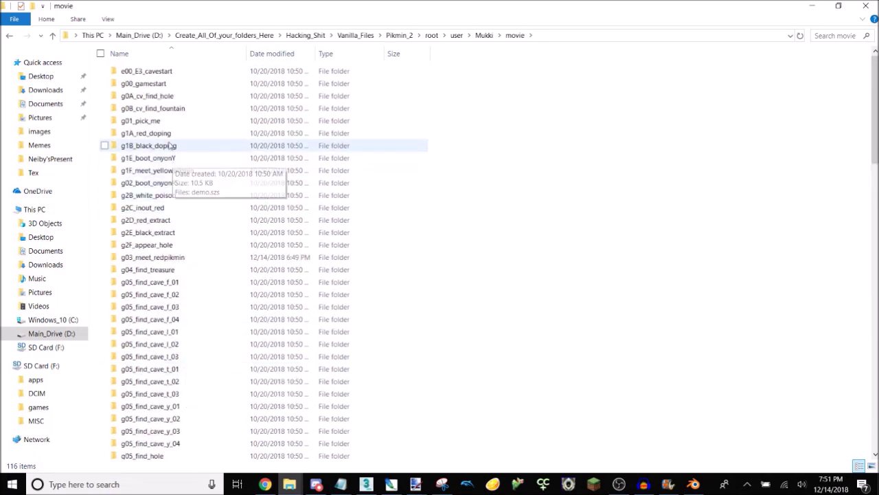
double_click(189, 257)
double_click(163, 77)
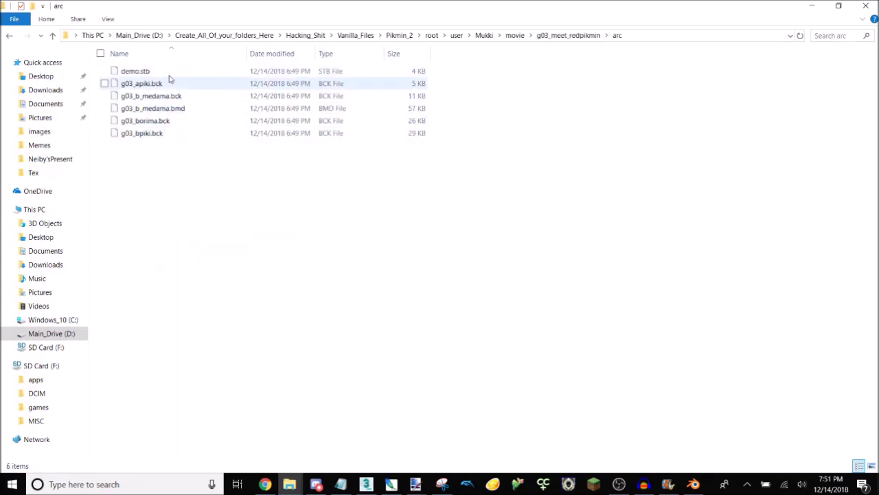
click(171, 85)
right_click(175, 90)
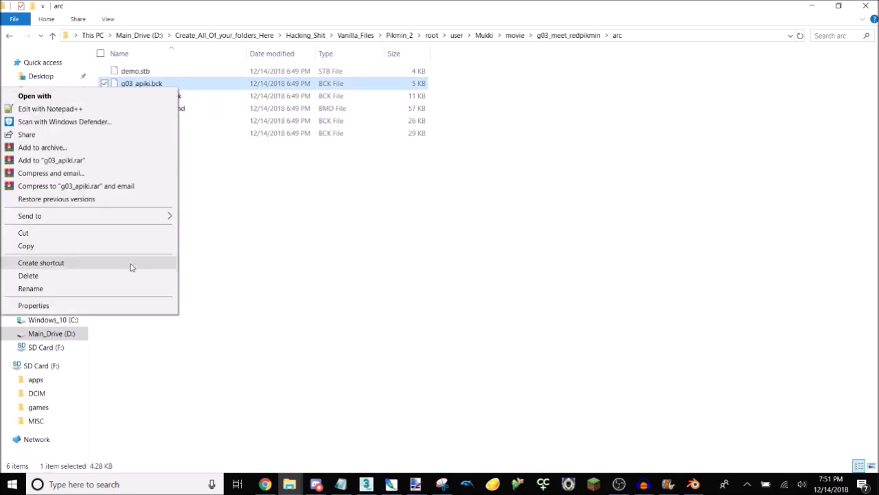
click(96, 246)
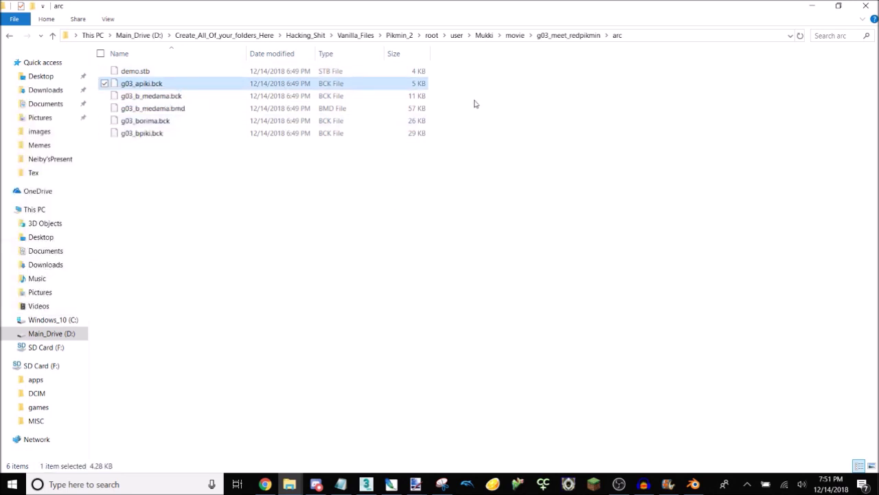
Go back to the orima_model folder under user\Kando\piki\designer.
click(456, 35)
click(165, 109)
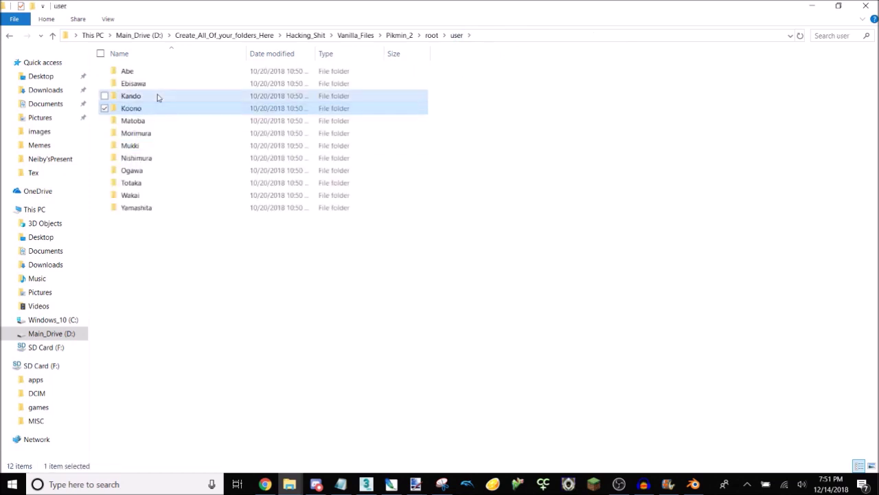
double_click(158, 97)
double_click(130, 145)
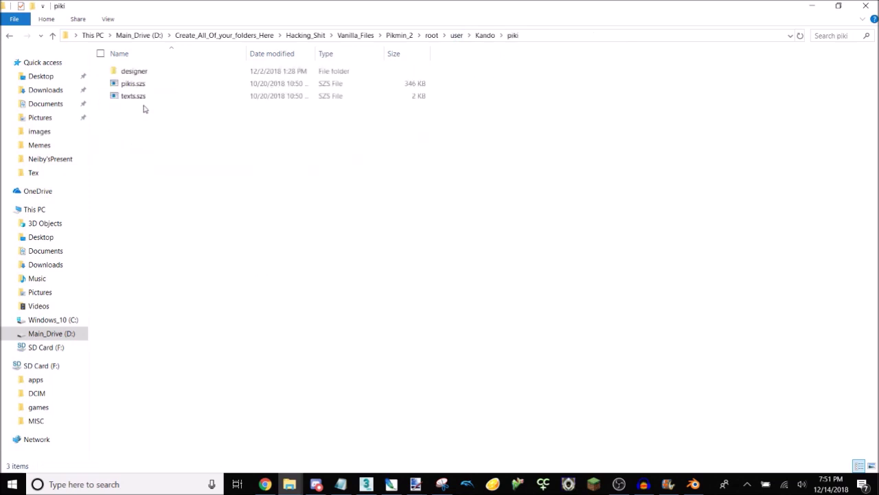
double_click(142, 75)
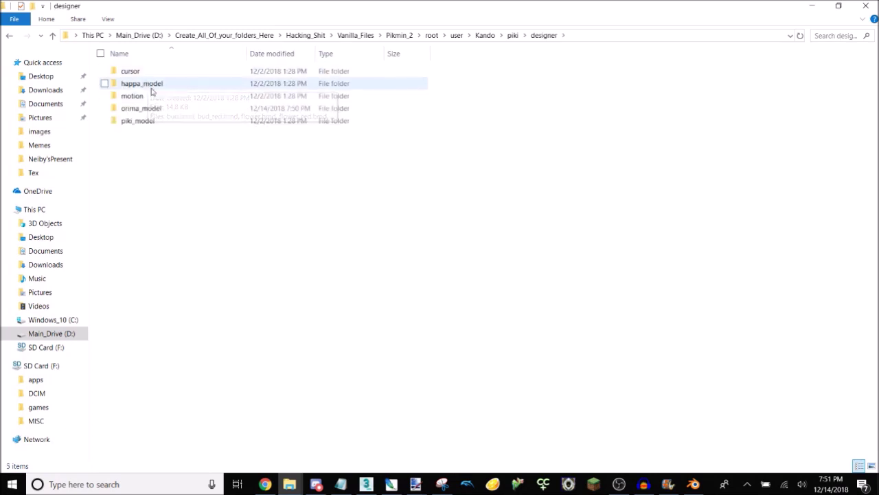
double_click(155, 108)
Paste the copied g03_apiki.bck file into the bck folder of orima_model.
click(147, 84)
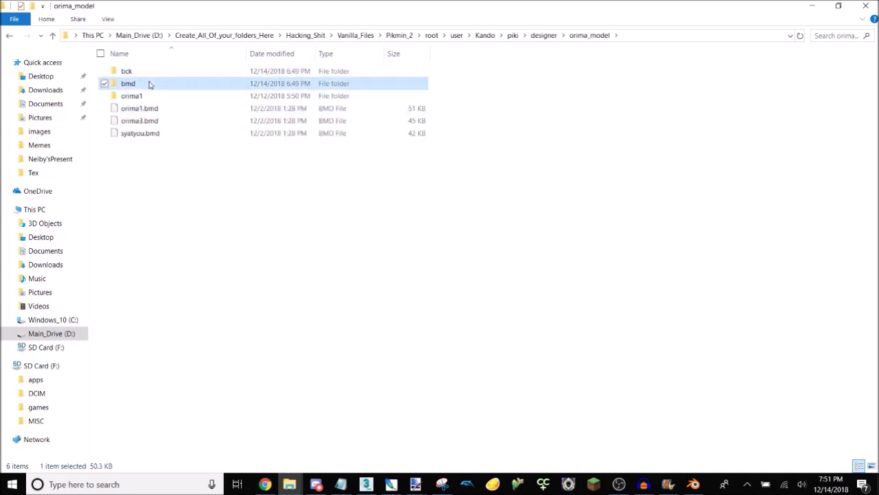
double_click(140, 72)
right_click(205, 136)
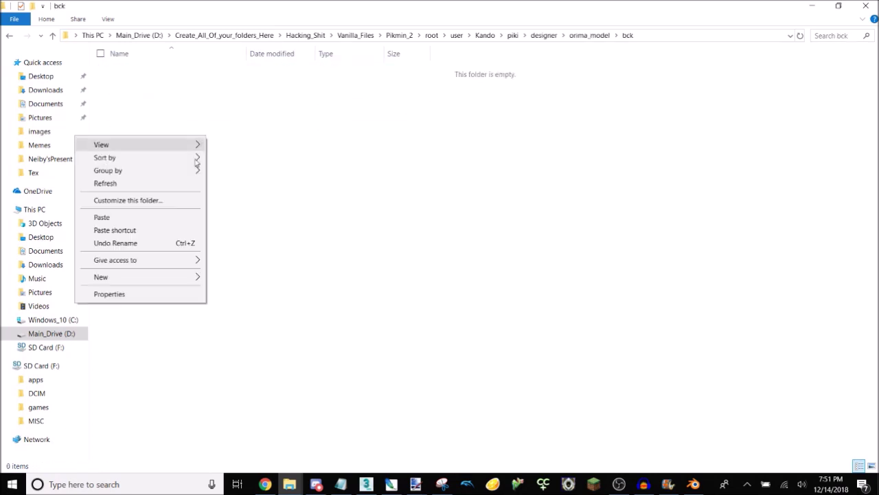
click(181, 217)
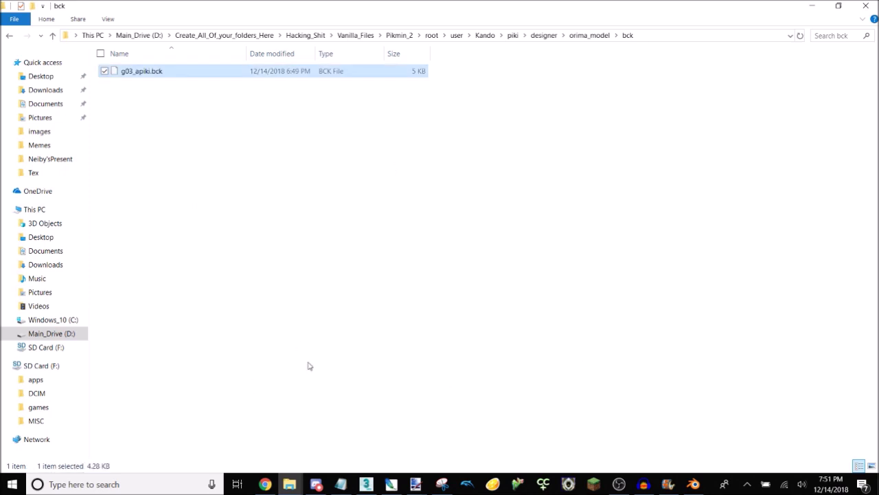
click(338, 351)
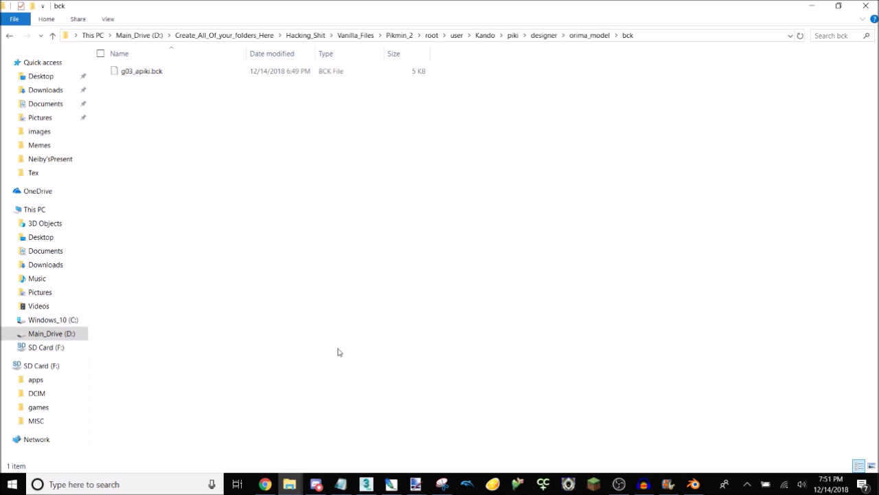
Copy orima1.bmd from the orima_model folder and paste it into the bmd subfolder.
click(589, 35)
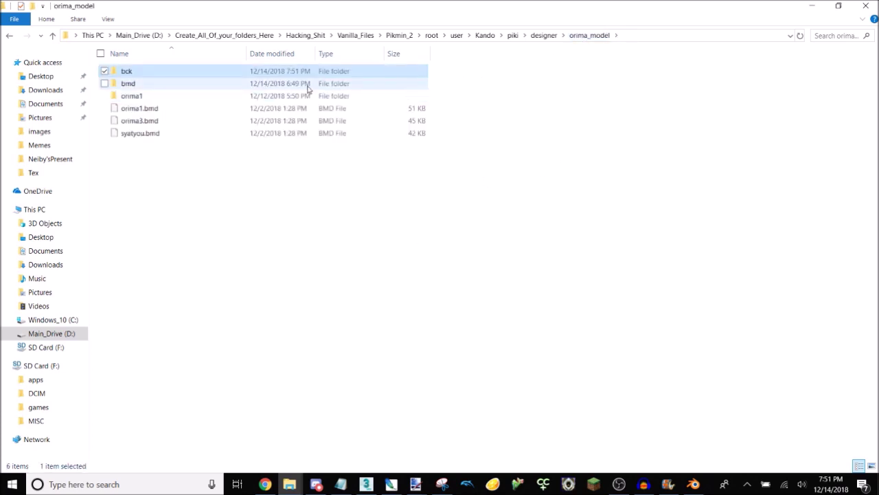
double_click(307, 85)
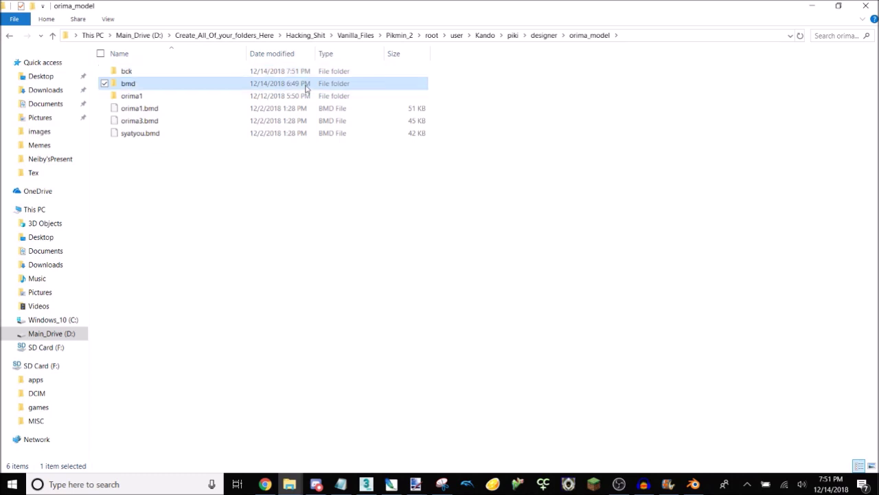
click(583, 35)
click(198, 110)
right_click(198, 114)
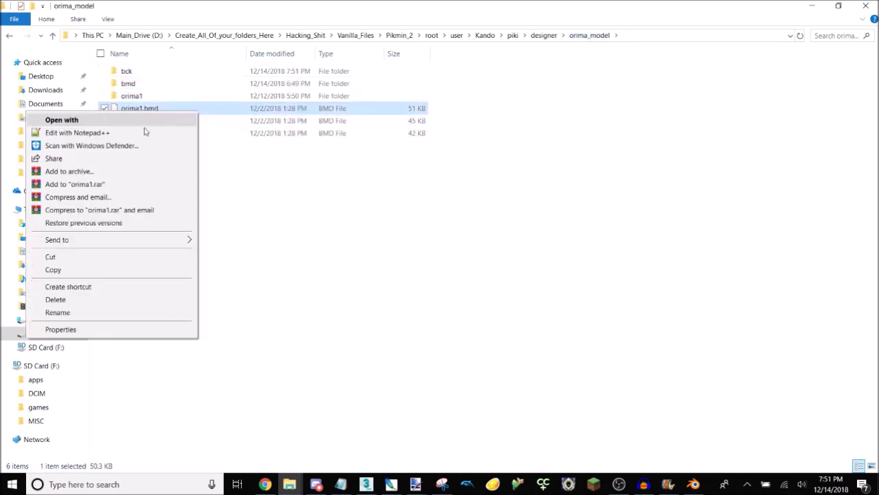
click(141, 269)
click(157, 85)
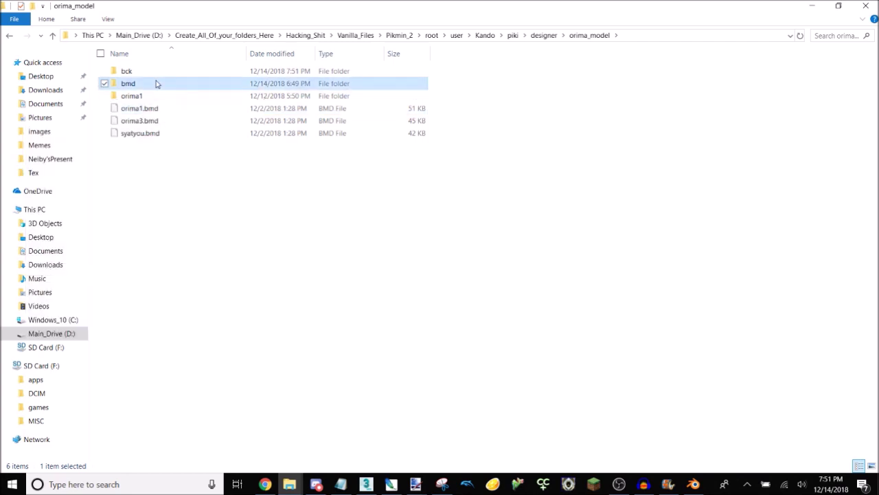
right_click(161, 84)
click(73, 321)
click(196, 108)
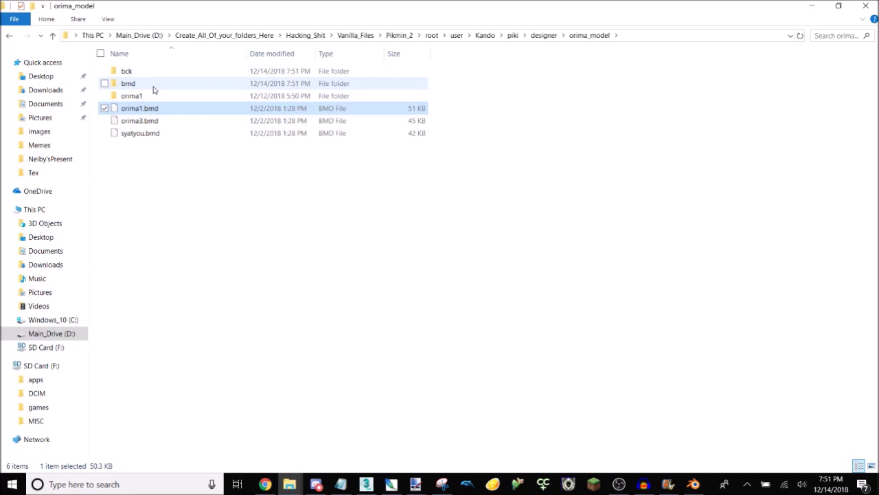
click(153, 87)
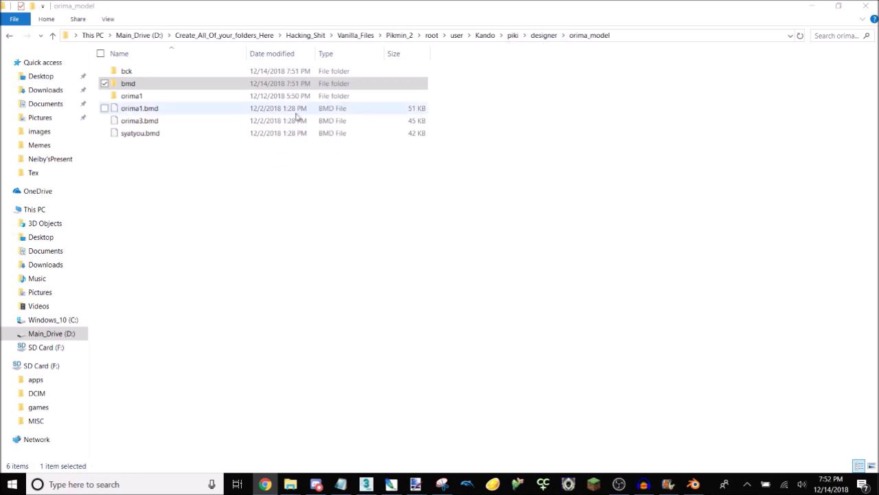
Switch to 3ds Max, open the BMD Importer and choose orima1.bmd from the bmd folder of orima_model.
click(366, 483)
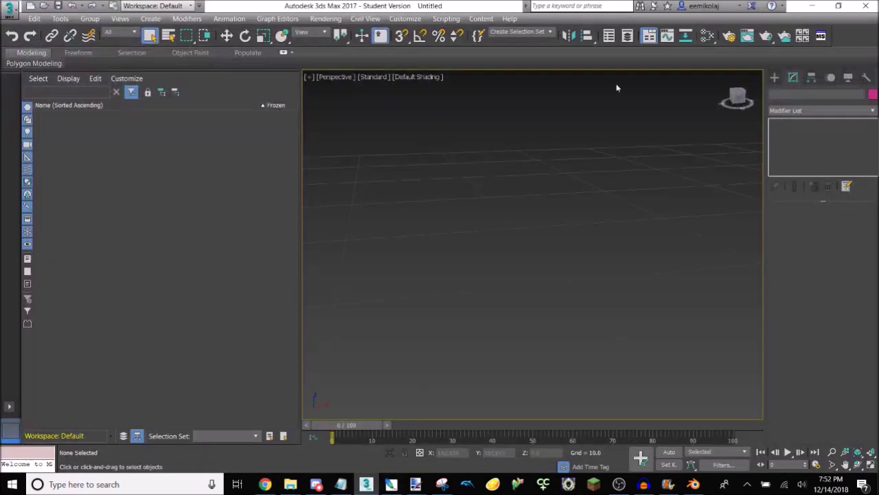
click(820, 36)
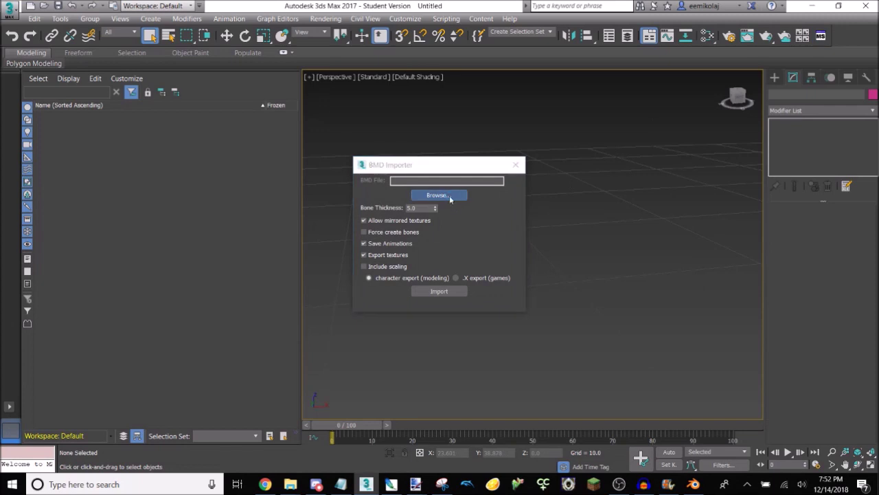
click(432, 194)
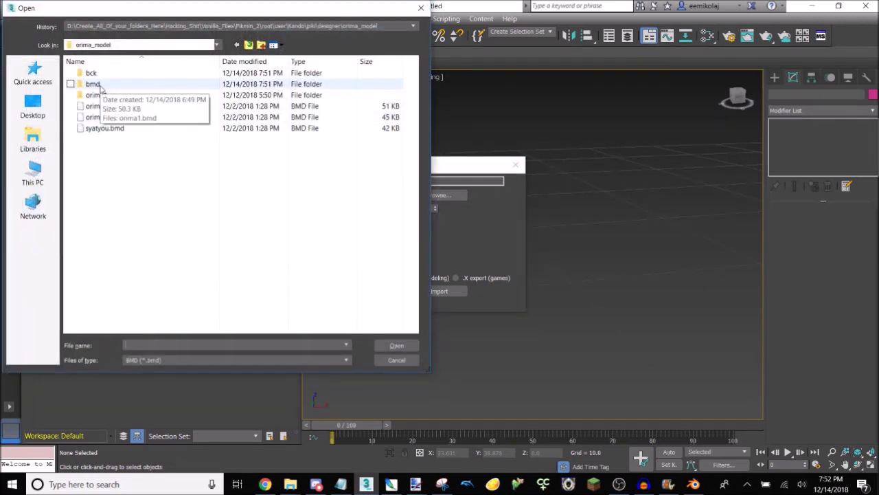
double_click(101, 85)
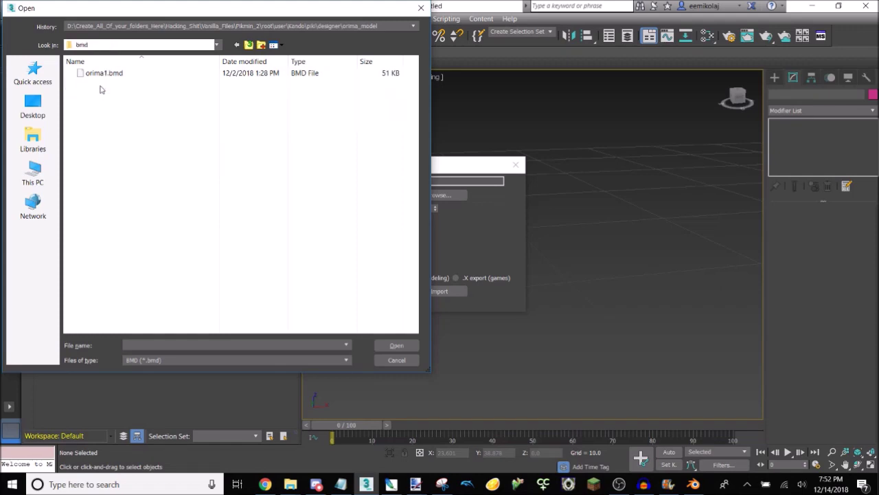
double_click(104, 72)
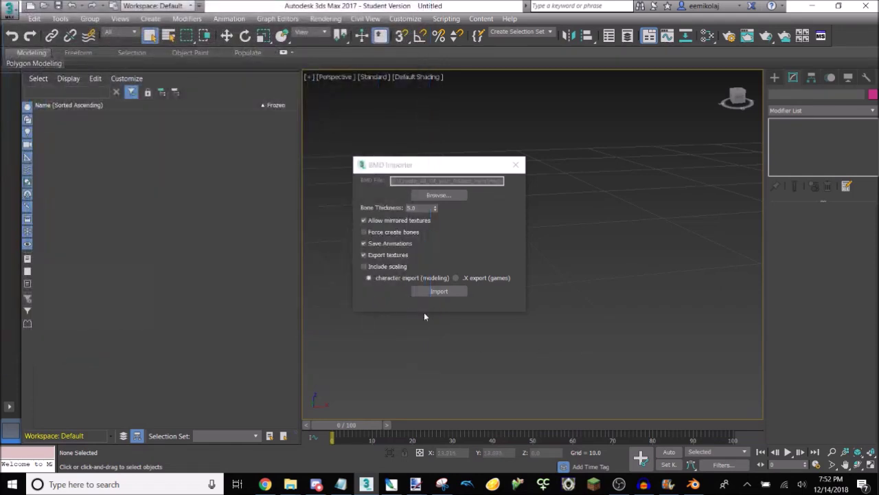
Reselect orima1.bmd from the bmd folder as the BMD Importer's source file.
click(439, 194)
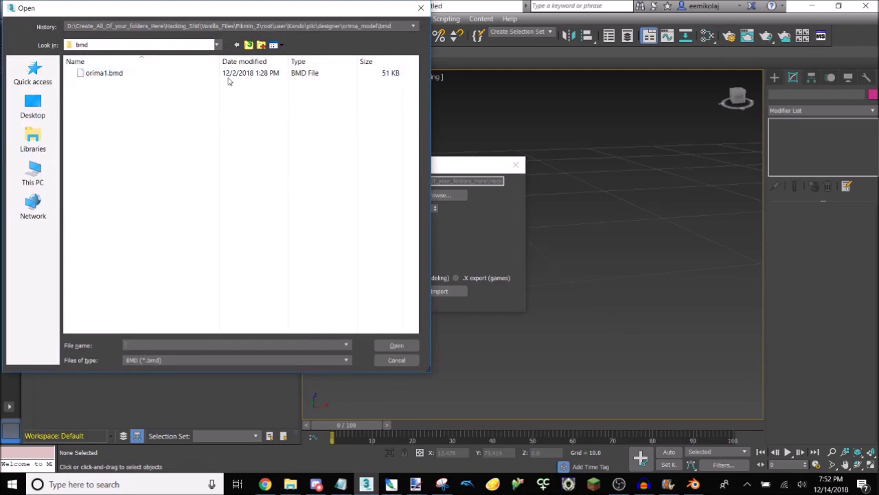
click(397, 360)
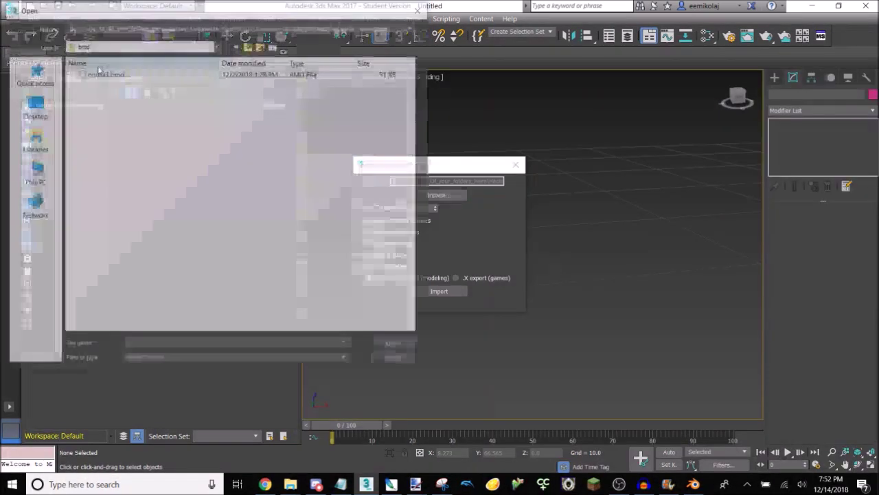
double_click(111, 77)
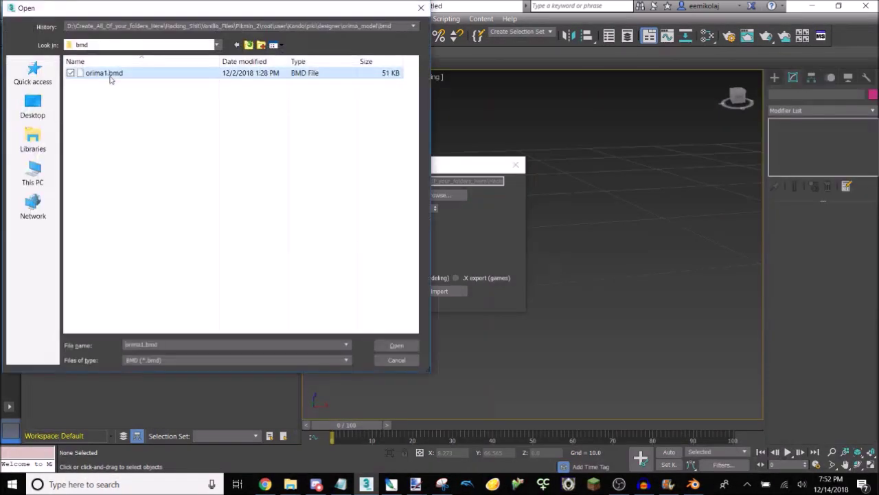
click(421, 197)
double_click(132, 77)
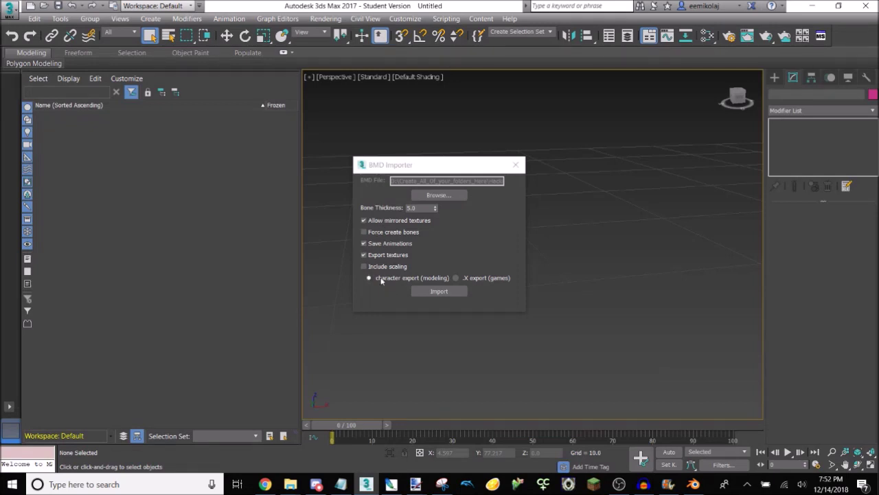
Import orima1.bmd with the current importer options, continue past the missing external files and close the BMD Importer.
click(425, 294)
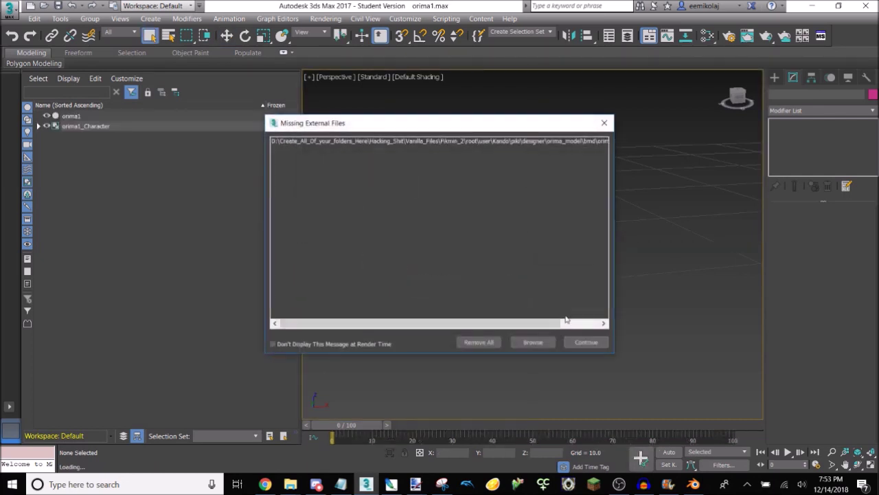
click(586, 343)
click(588, 347)
click(518, 166)
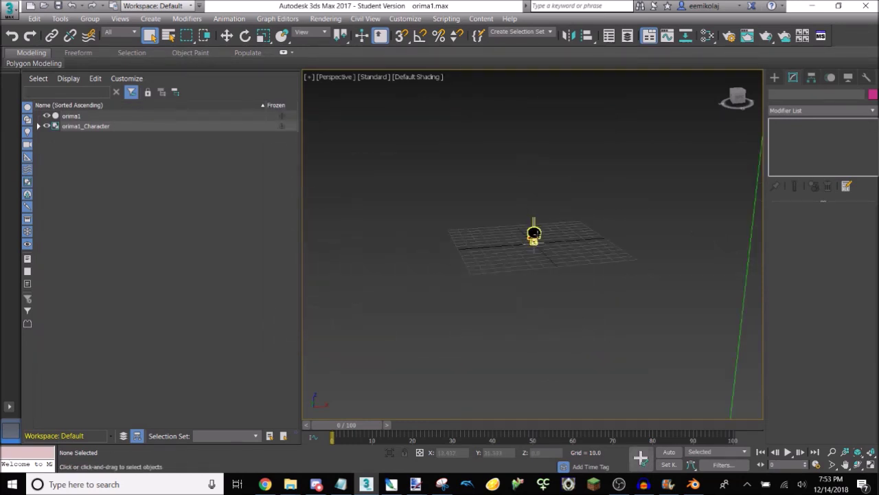
Examine the imported orima1 model up close and from the front.
scroll(533, 227, up, 8)
scroll(532, 198, down, 6)
scroll(534, 213, up, 3)
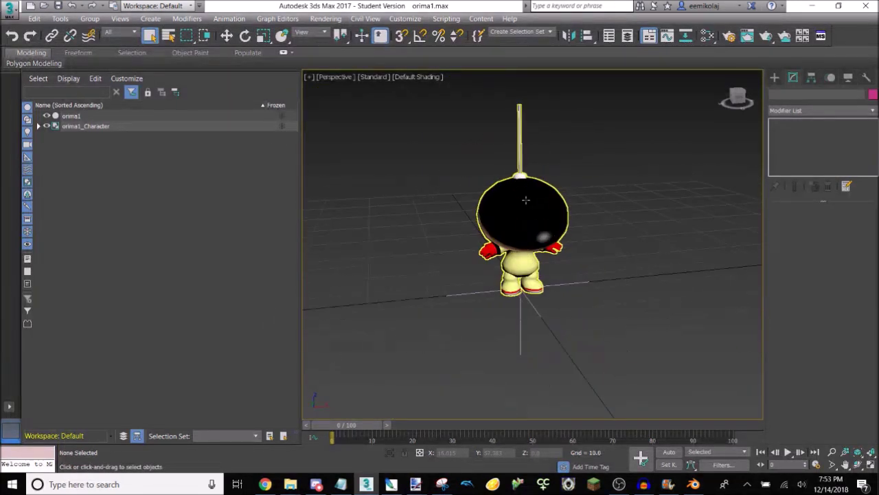
drag(738, 99, 709, 104)
click(537, 216)
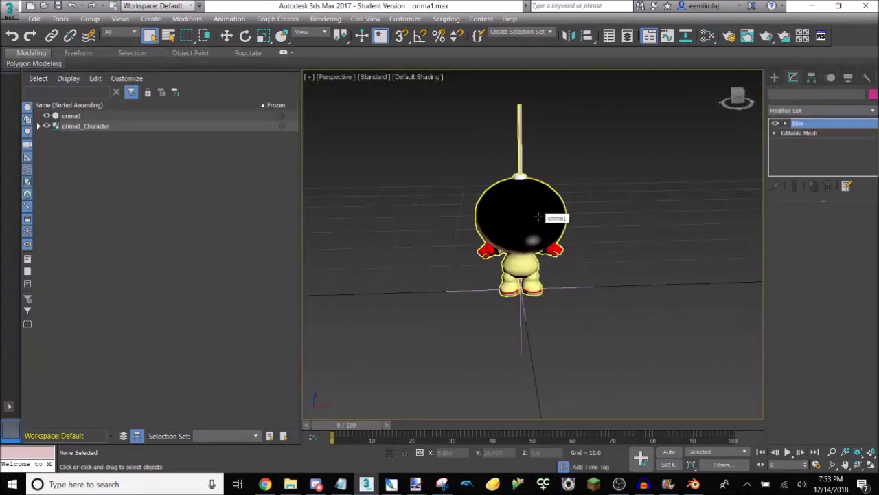
click(624, 207)
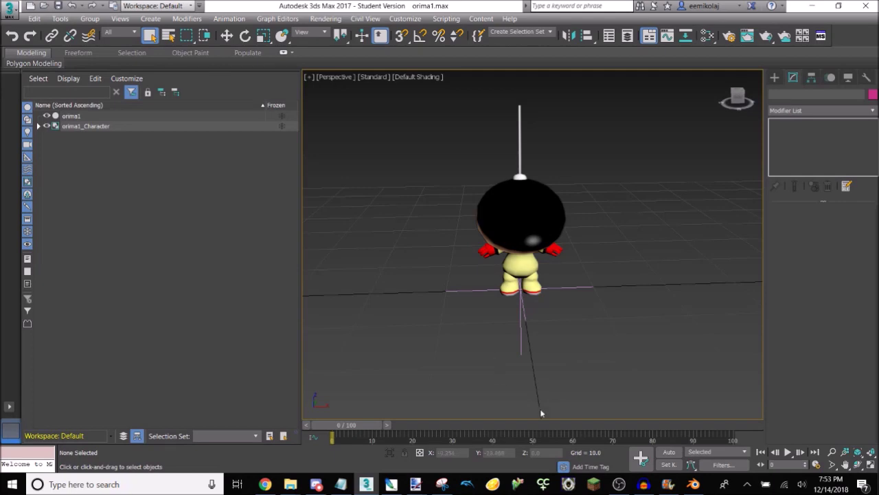
click(618, 483)
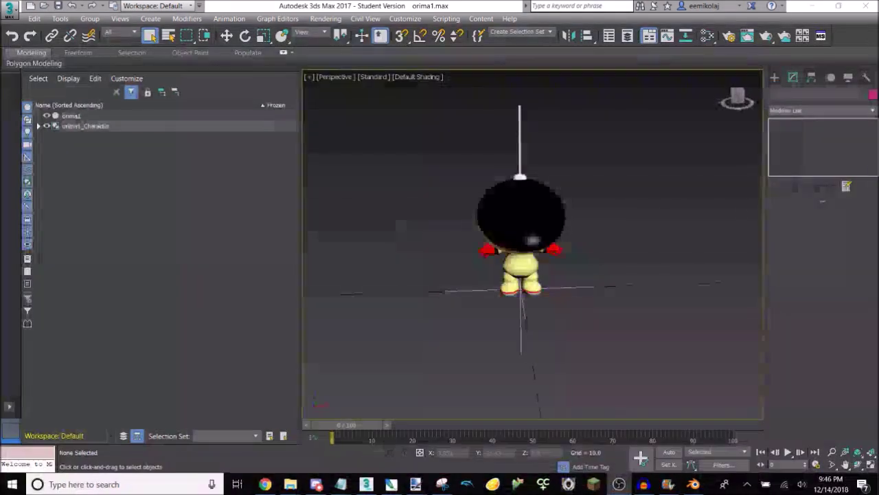
click(604, 210)
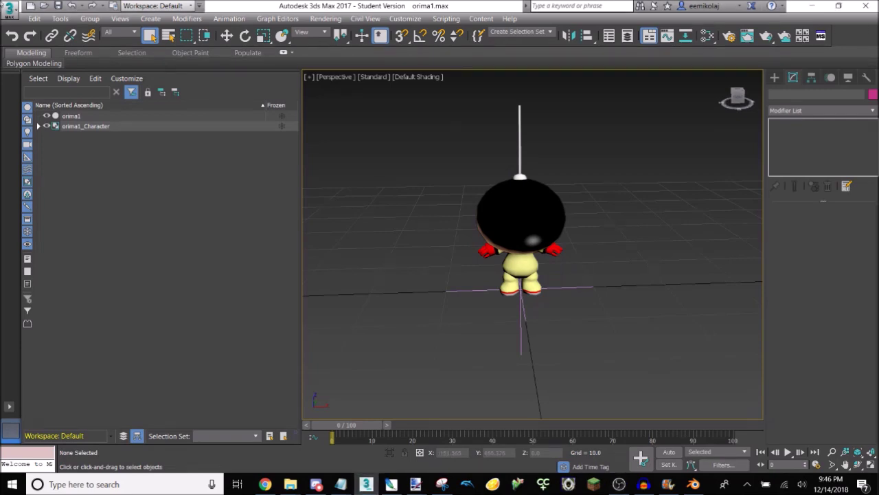
Import the custom model chunky.obj from the Tutorial\chunky folder with the default OBJ import options, and deselect it.
click(9, 10)
click(31, 166)
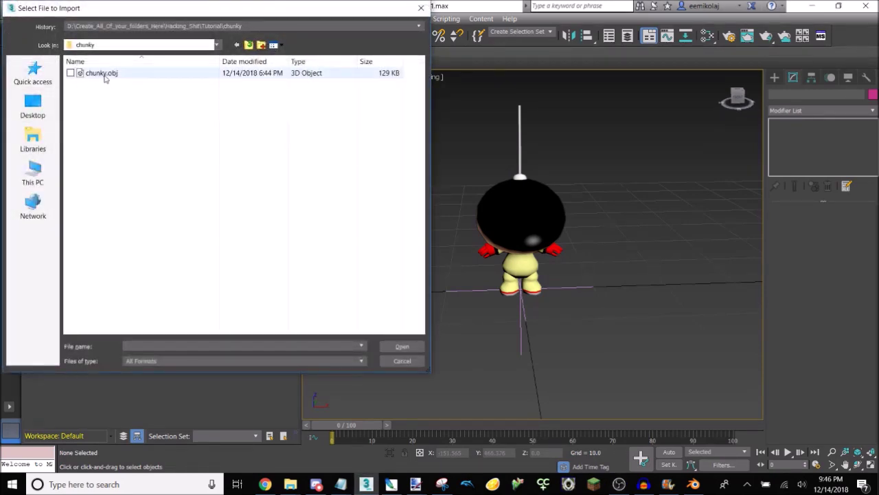
double_click(103, 72)
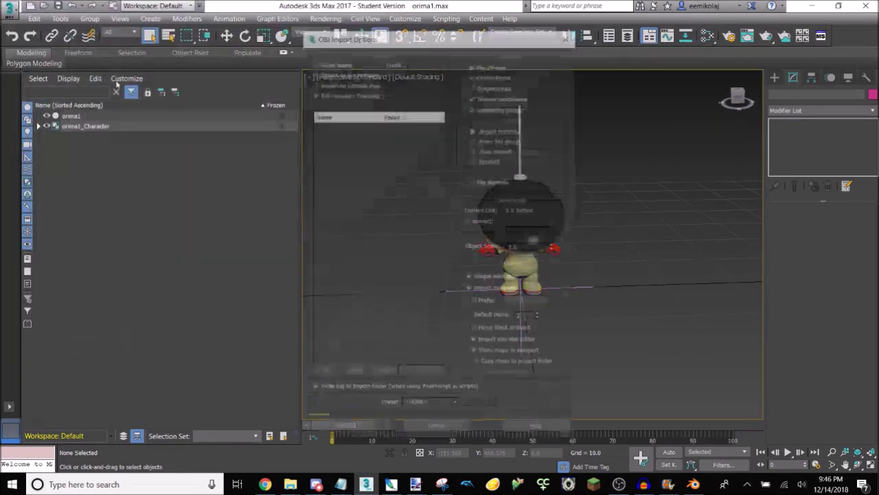
click(340, 430)
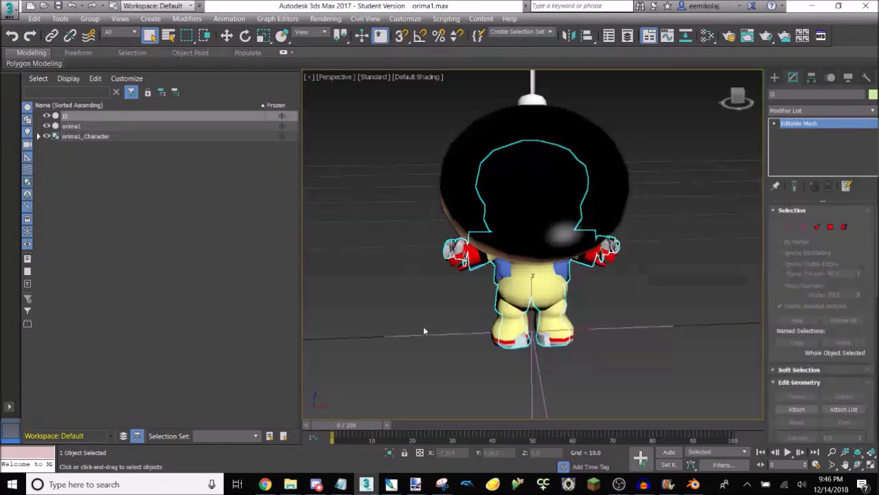
click(425, 326)
Try deleting the orima1 mesh to look at the custom model alone, and undo the deletion.
click(585, 206)
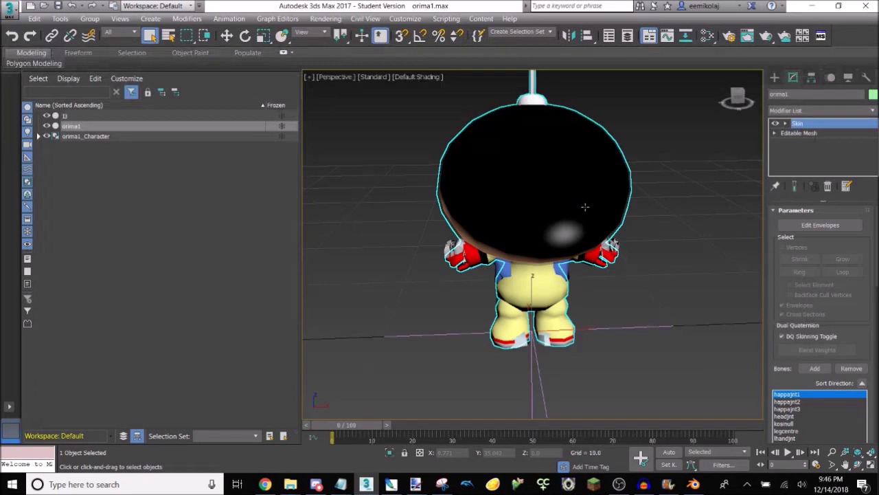
key(Delete)
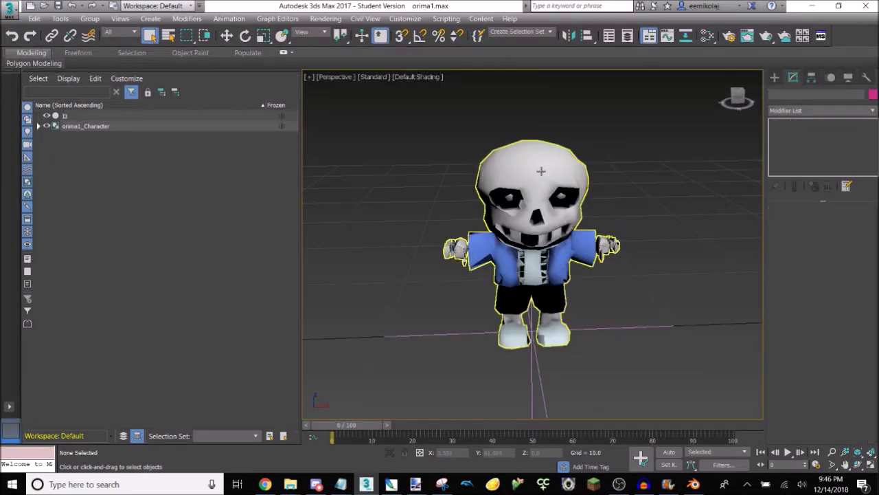
drag(745, 98, 755, 78)
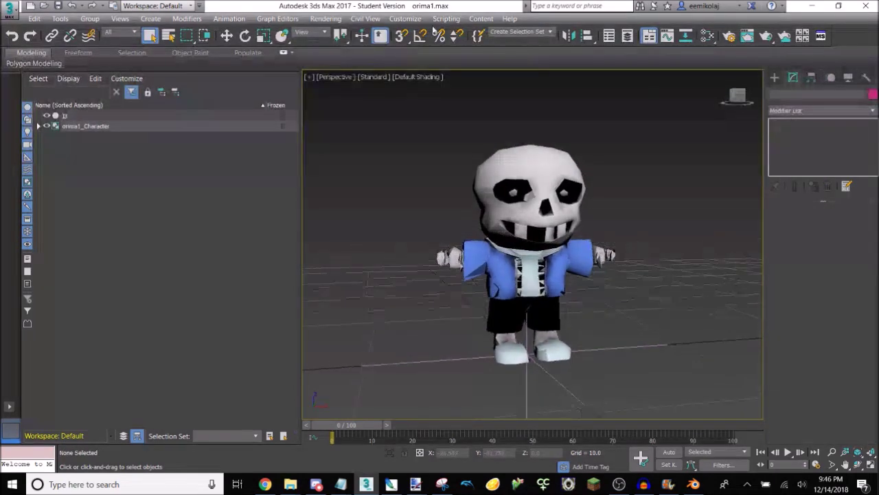
click(72, 6)
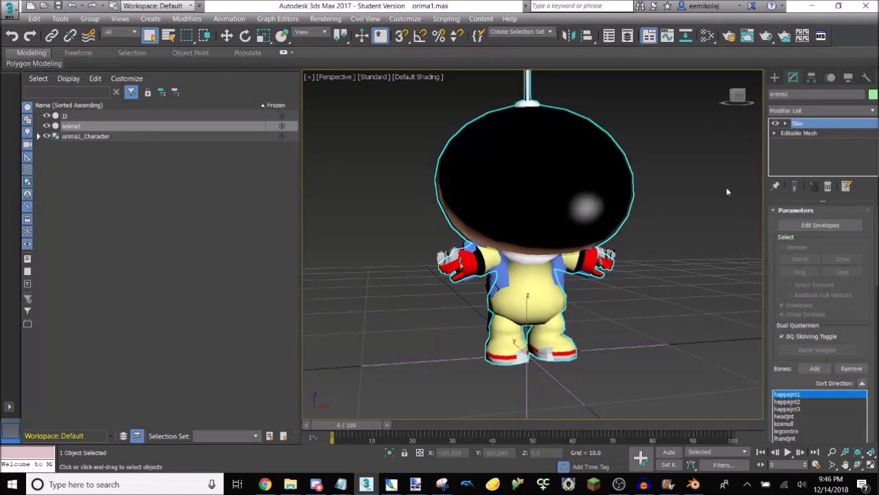
Delete the original orima1 mesh, keeping the imported custom model and orima1_Character in the scene.
click(728, 192)
mouse_move(741, 98)
mouse_down()
mouse_move(663, 86)
mouse_move(557, 100)
mouse_move(604, 113)
mouse_move(730, 92)
mouse_move(757, 104)
mouse_up()
click(507, 152)
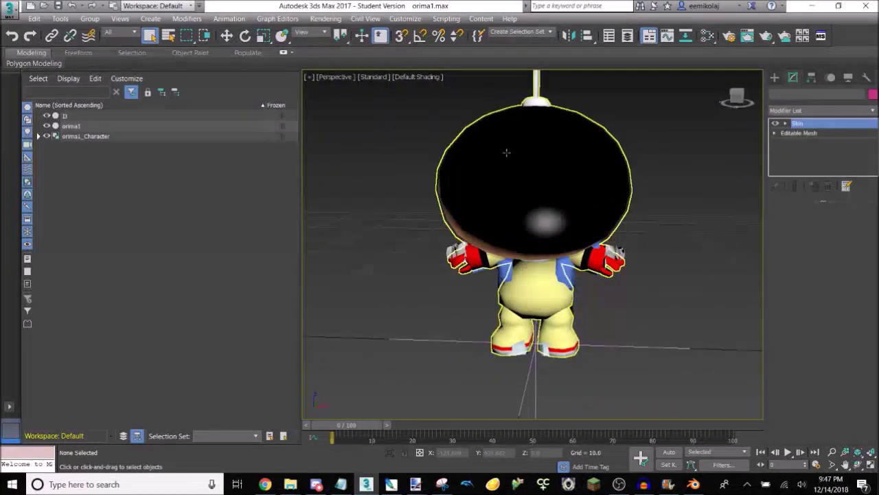
key(Delete)
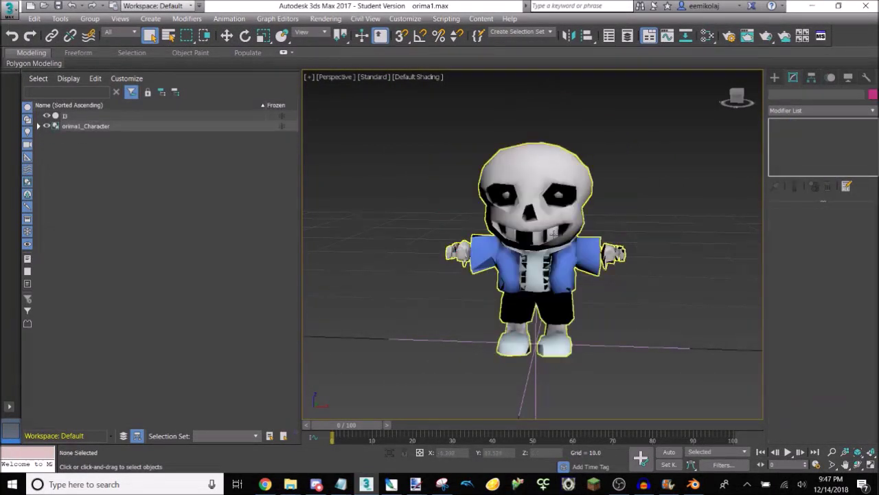
Inspect the custom skeleton model's face, body and arms up close and from several angles.
scroll(540, 254, up, 6)
scroll(540, 255, down, 5)
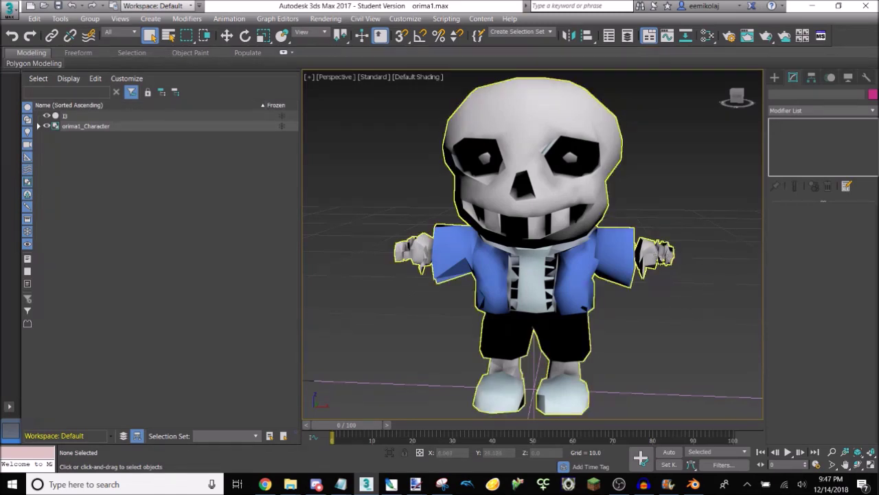
mouse_move(739, 97)
mouse_down()
mouse_move(728, 108)
mouse_move(699, 110)
mouse_move(747, 110)
mouse_move(723, 108)
mouse_move(735, 98)
mouse_move(721, 93)
mouse_move(707, 108)
mouse_move(747, 97)
mouse_move(733, 100)
mouse_up()
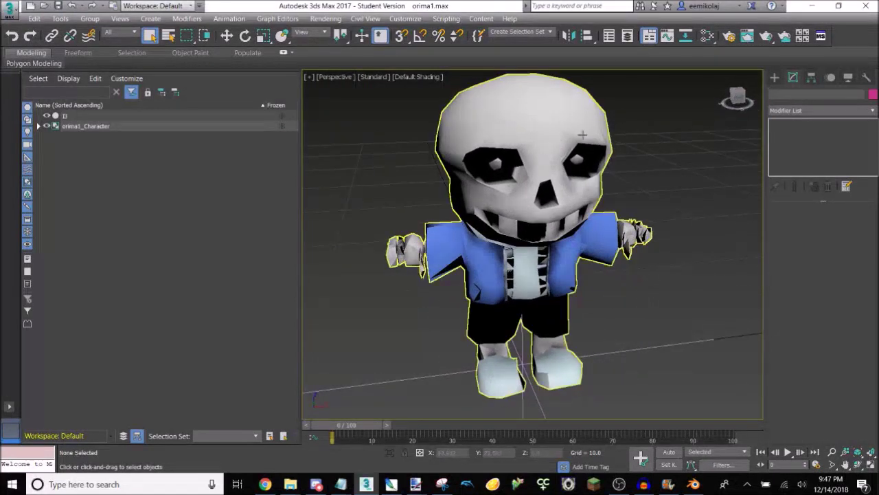
scroll(536, 153, up, 5)
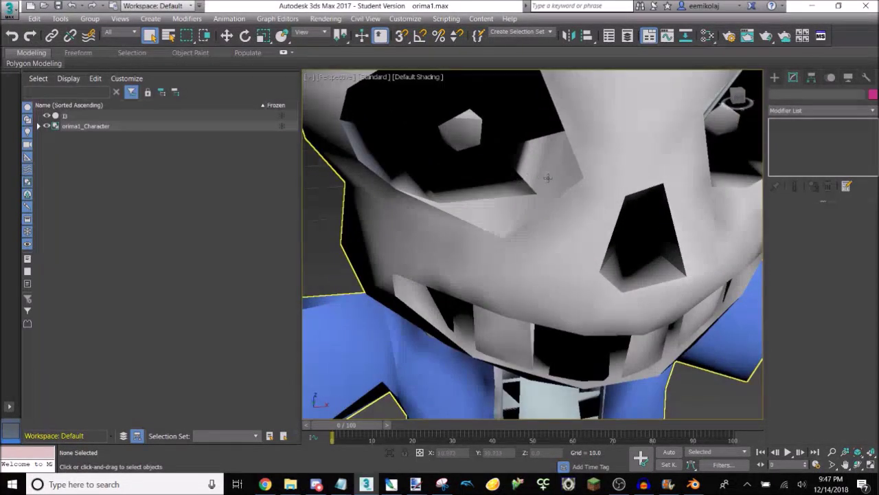
scroll(547, 177, down, 3)
scroll(548, 178, down, 4)
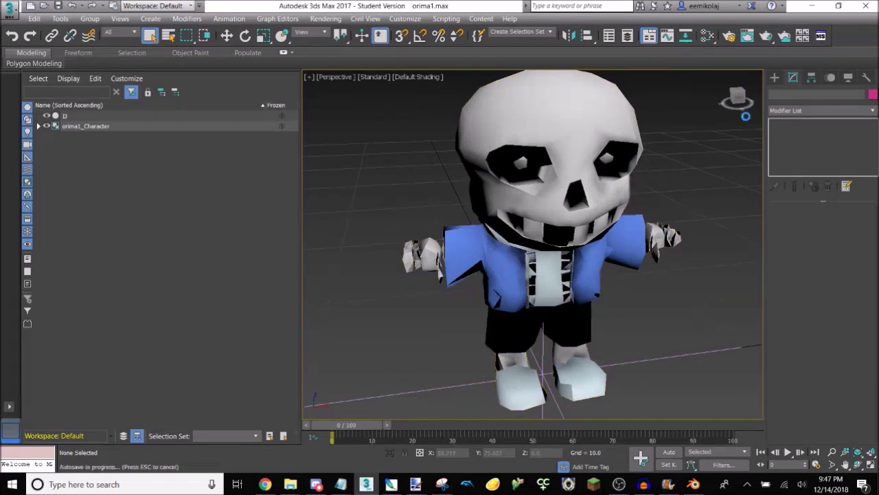
mouse_move(738, 101)
mouse_down()
mouse_move(724, 87)
mouse_move(737, 98)
mouse_up()
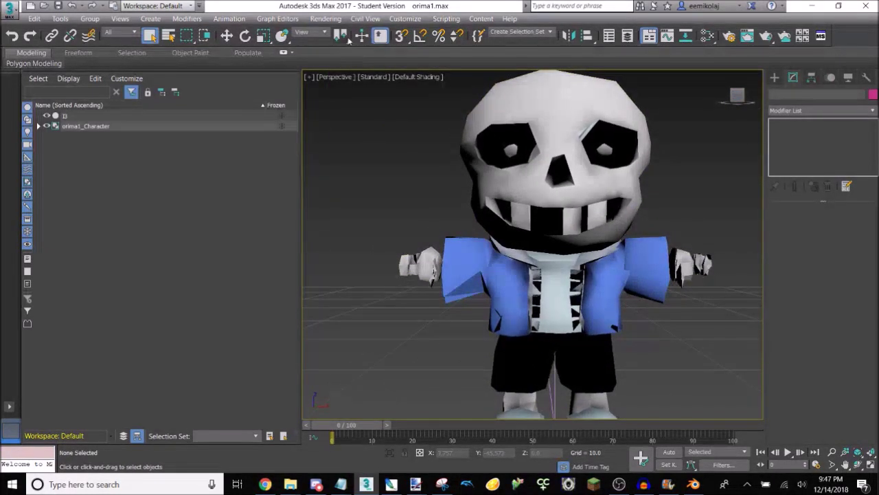
Render the current perspective view of the custom model and close the rendered image.
click(335, 21)
click(333, 32)
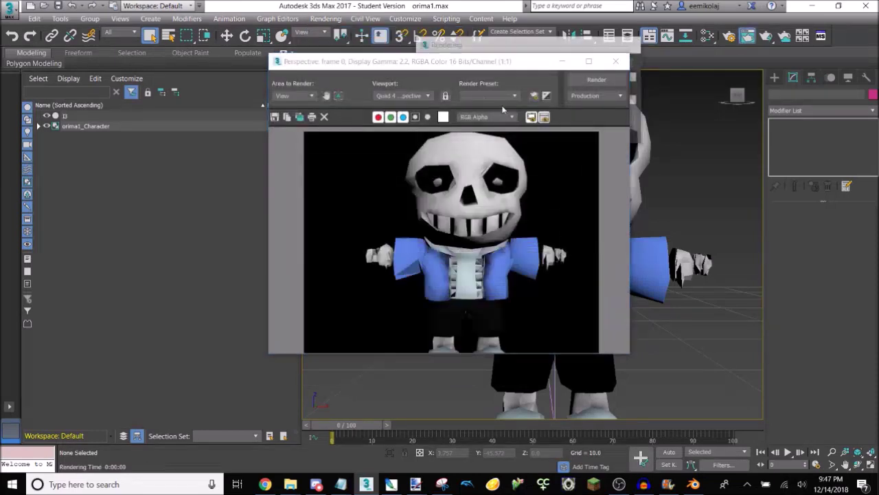
click(615, 61)
Select orima1_Character and enable all of its Low Res character members to display the bones.
click(542, 261)
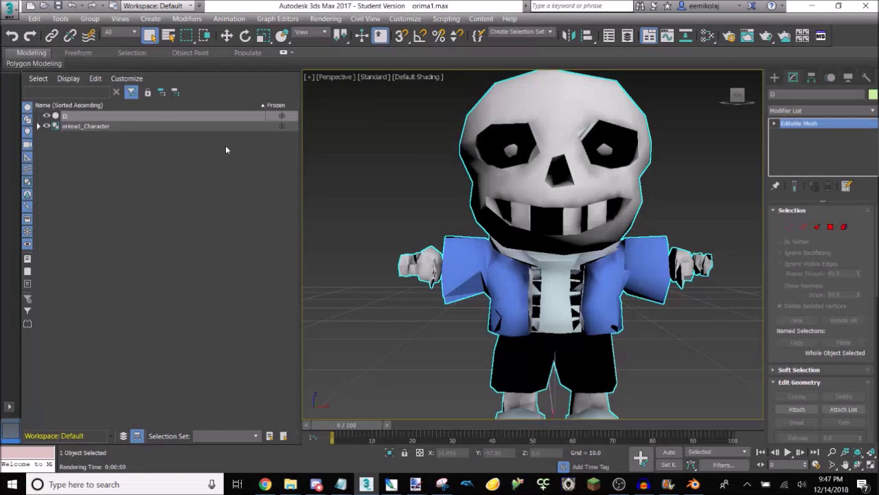
click(208, 125)
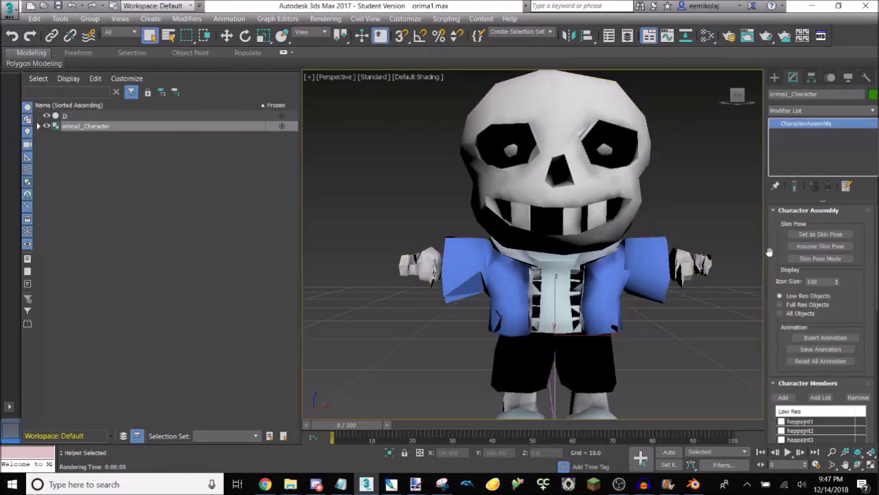
scroll(776, 237, down, 4)
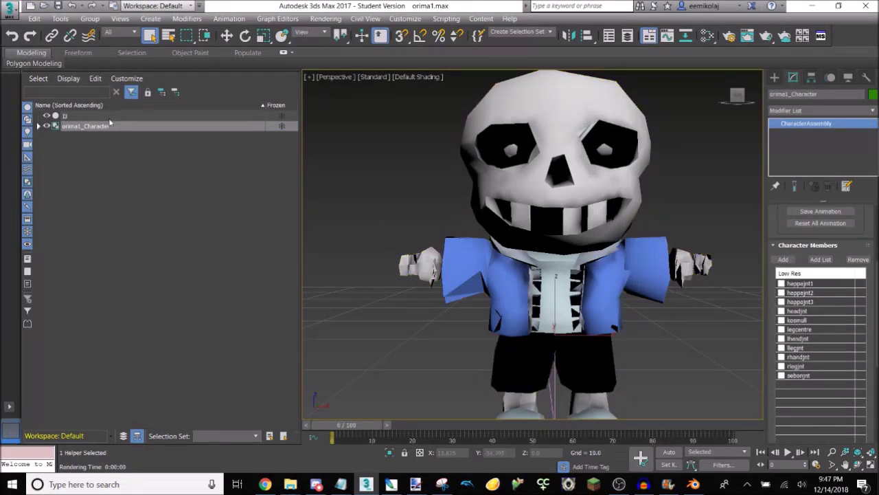
shift+click(790, 377)
click(781, 376)
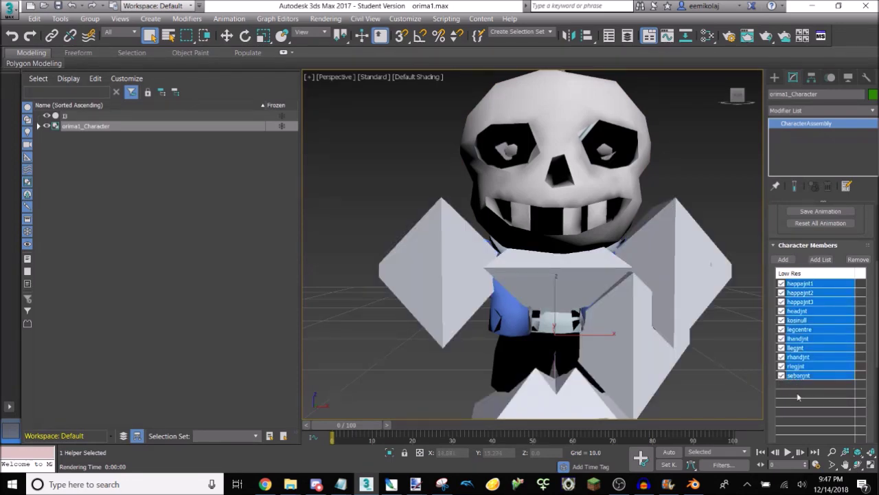
Select the custom skeleton mesh and apply a Skin modifier to it.
click(706, 179)
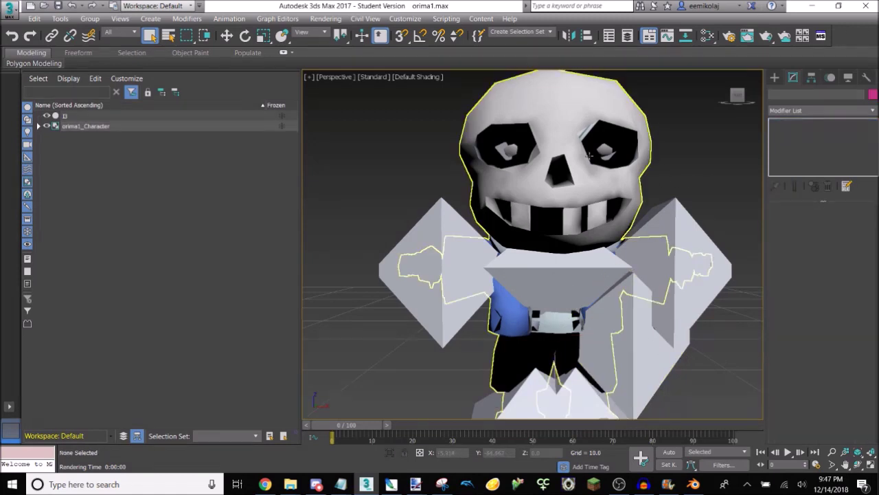
click(589, 157)
click(781, 112)
scroll(844, 304, down, 15)
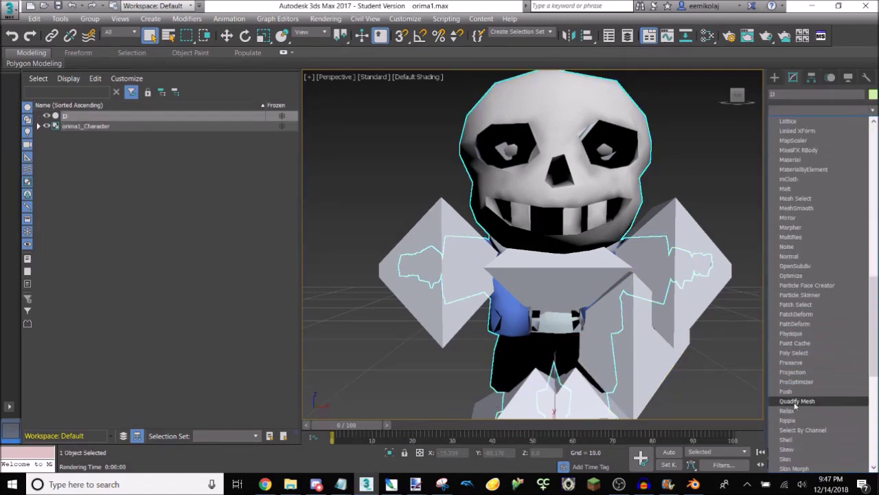
click(785, 458)
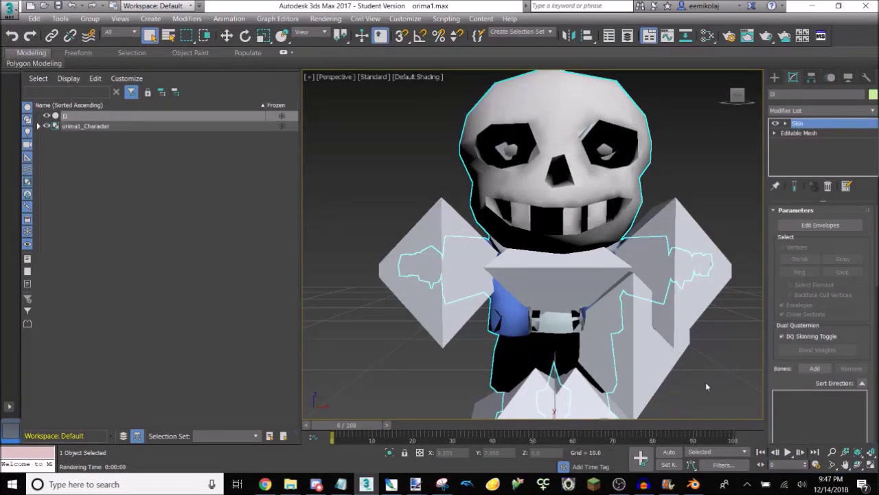
Expand the orima1_Character hierarchy and add all its bones, from kosinull down to rhandjnt, to the Skin modifier.
click(814, 368)
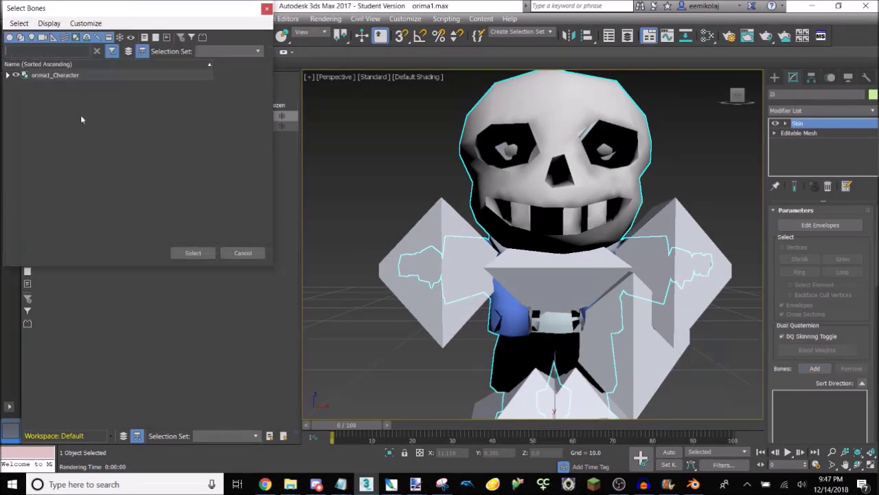
click(83, 76)
click(49, 23)
click(72, 142)
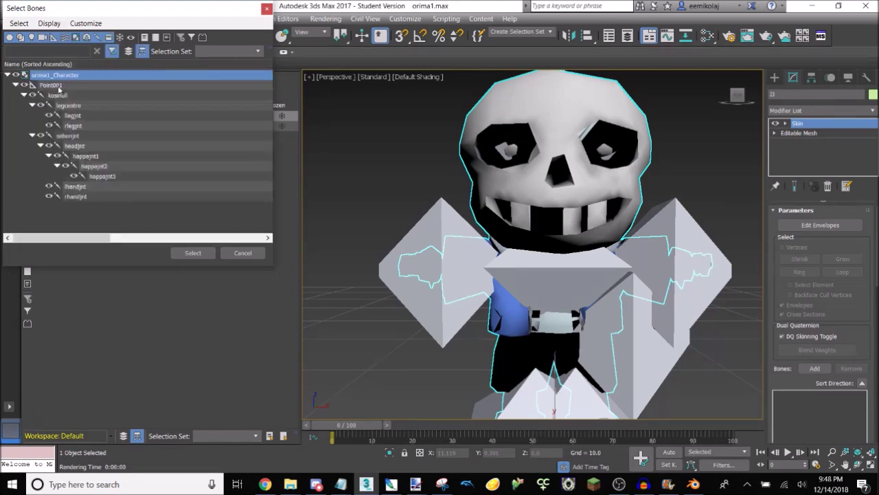
click(70, 95)
shift+click(107, 197)
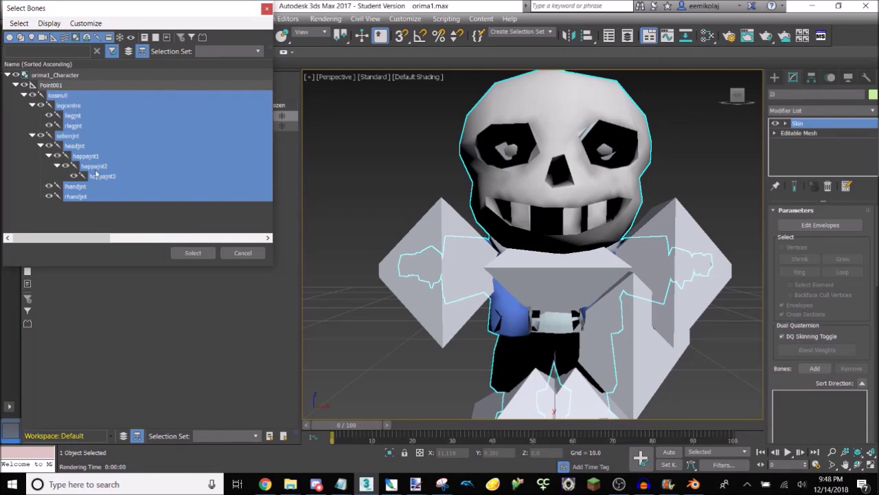
click(197, 252)
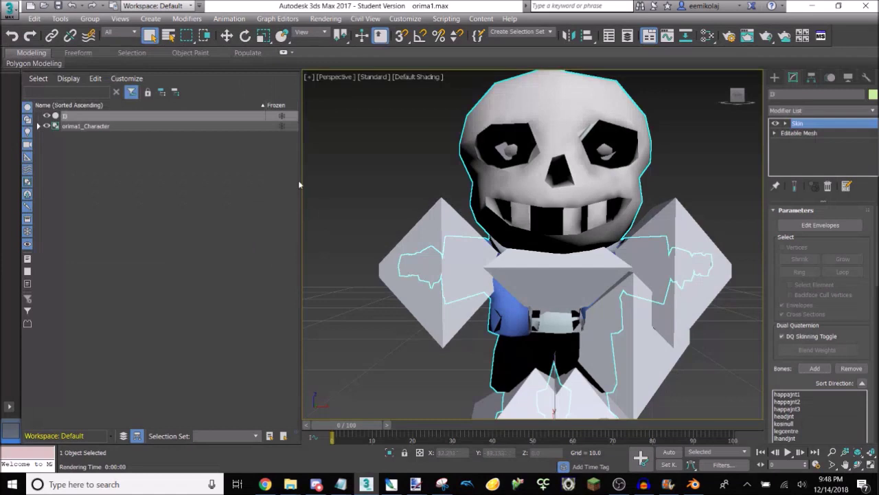
Select orima1_Character and start inserting an animation on the character assembly.
click(175, 127)
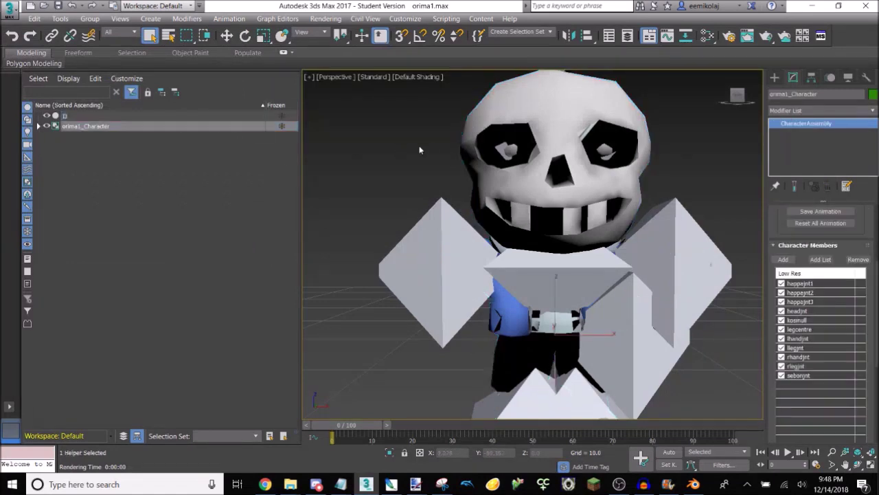
mouse_move(740, 94)
mouse_down()
mouse_move(722, 104)
mouse_move(745, 101)
mouse_up()
scroll(785, 231, up, 1)
scroll(783, 232, up, 3)
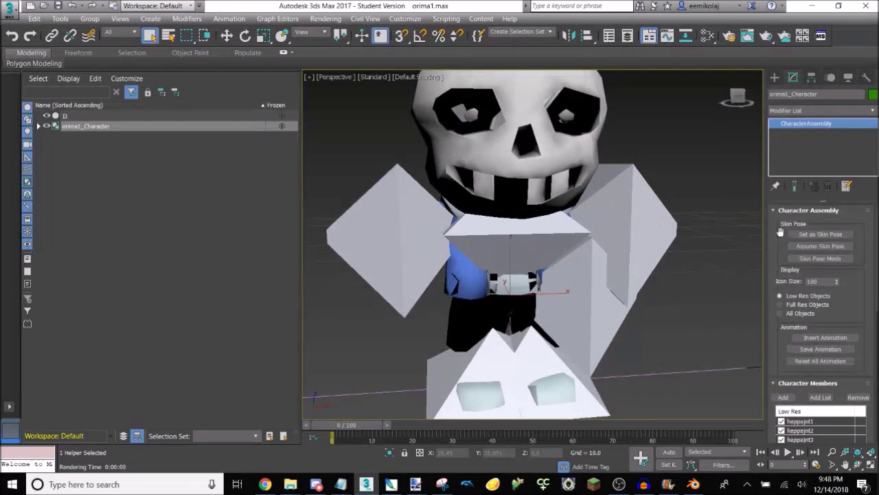
click(828, 337)
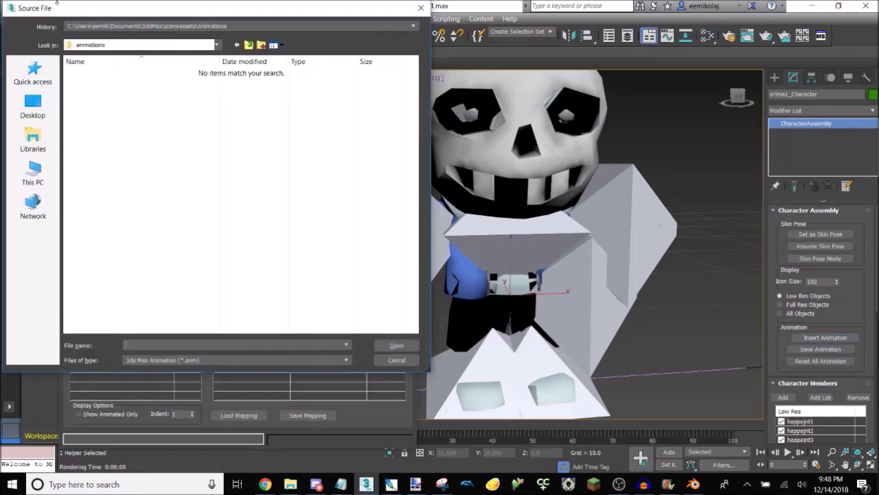
Browse for the animation's source file as far as the Vanilla_Files folder.
click(134, 26)
click(23, 77)
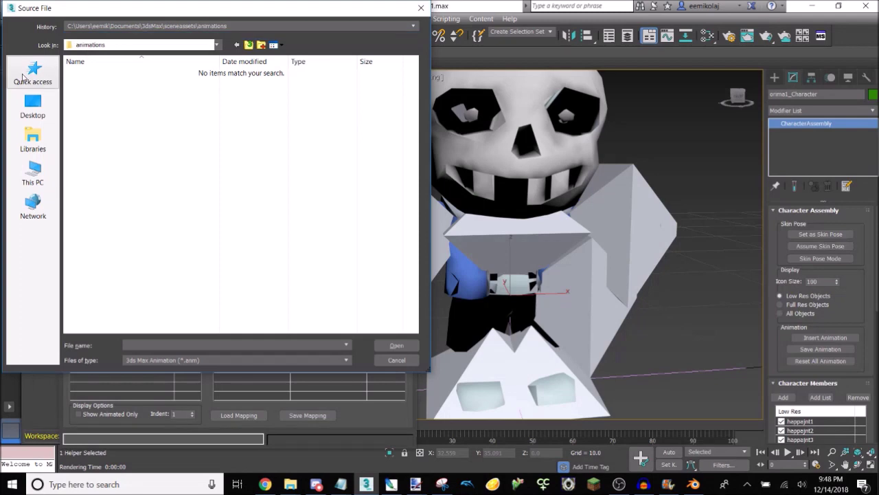
click(43, 78)
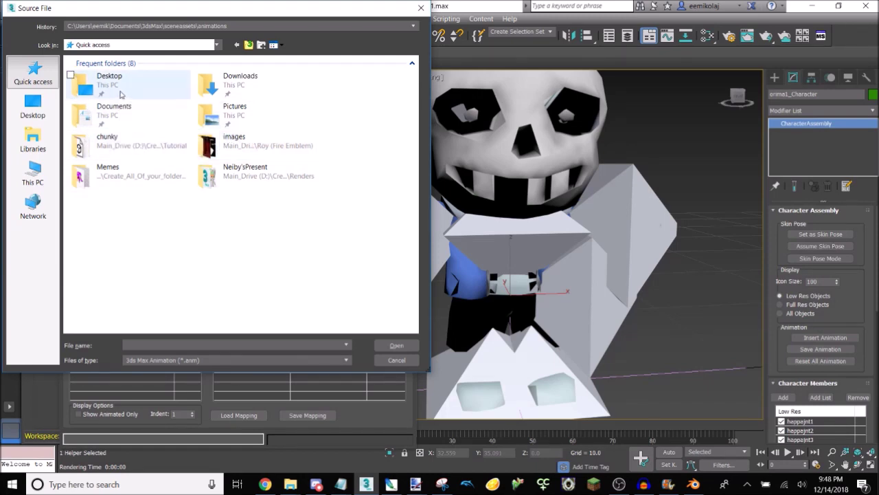
double_click(113, 81)
click(118, 44)
click(118, 44)
click(118, 47)
click(125, 232)
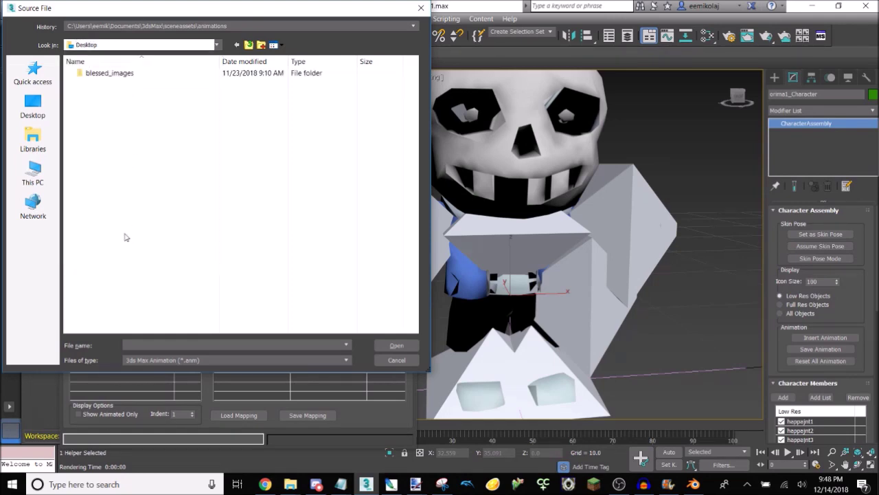
double_click(98, 87)
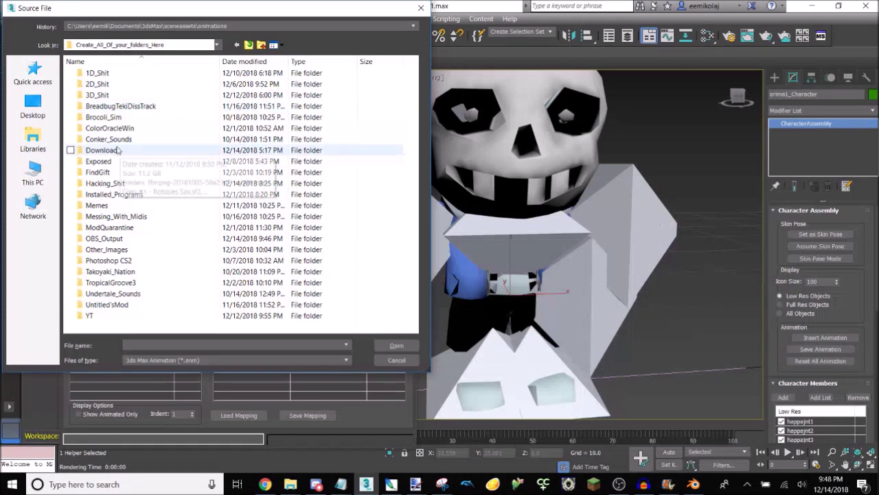
double_click(113, 184)
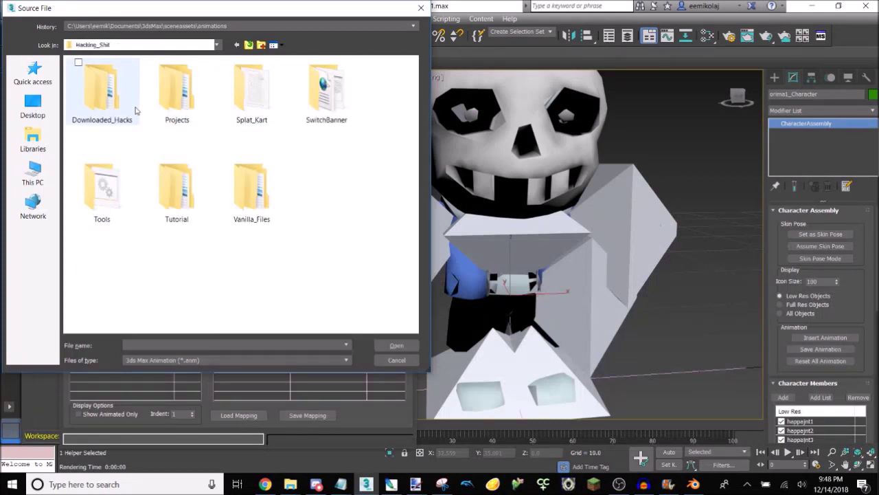
double_click(259, 201)
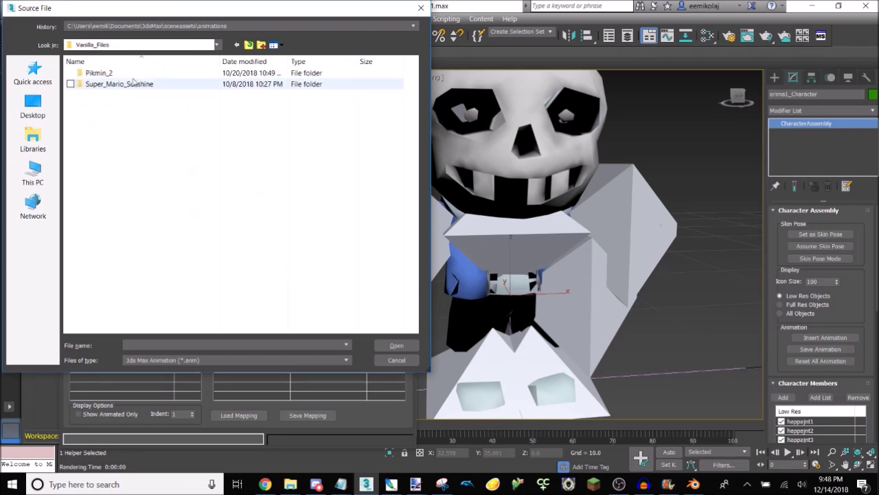
Load g03_apiki.anm from Pikmin_2's orima1 Animations folder and merge it onto orima1_Character, replacing the existing animation.
double_click(117, 74)
double_click(119, 76)
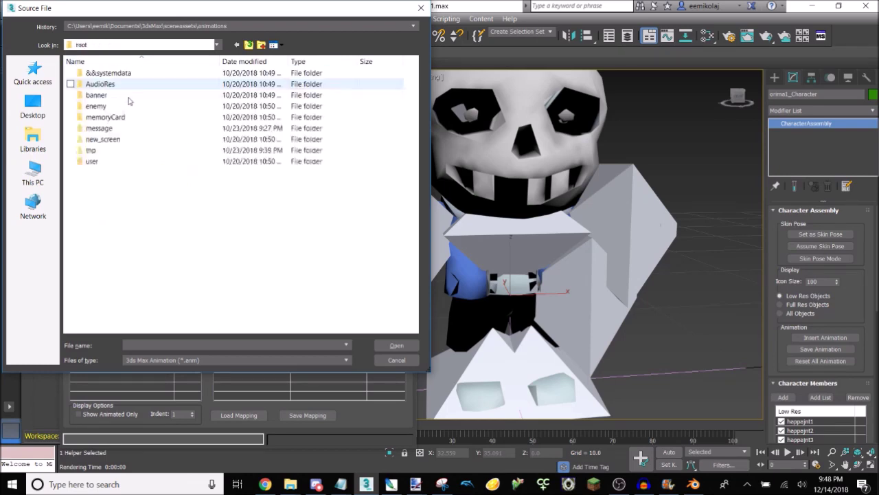
double_click(96, 94)
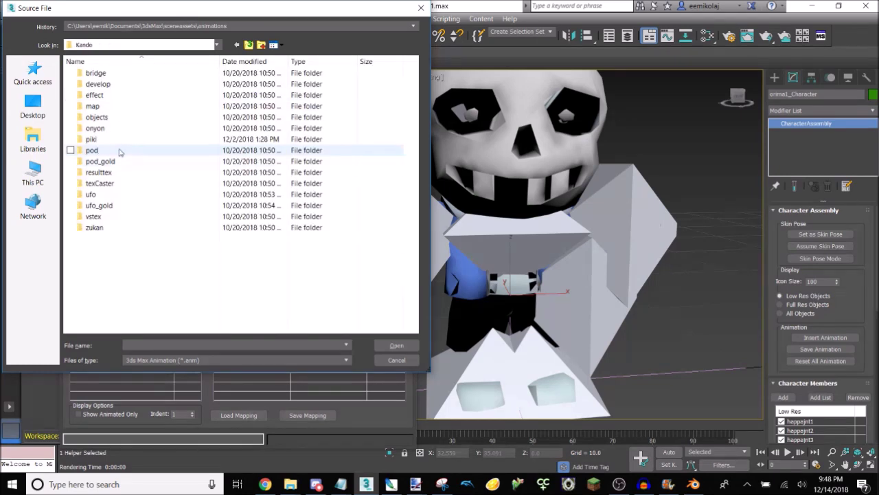
double_click(113, 140)
double_click(99, 73)
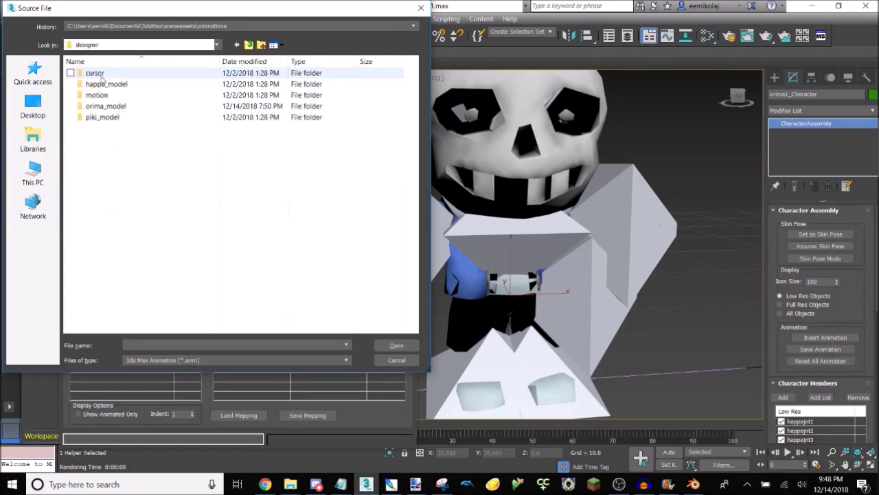
double_click(115, 106)
double_click(103, 74)
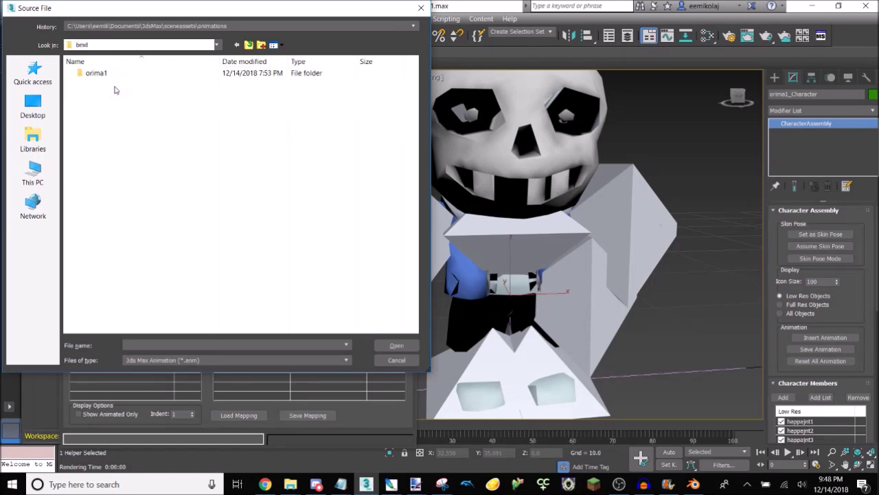
double_click(103, 73)
double_click(103, 74)
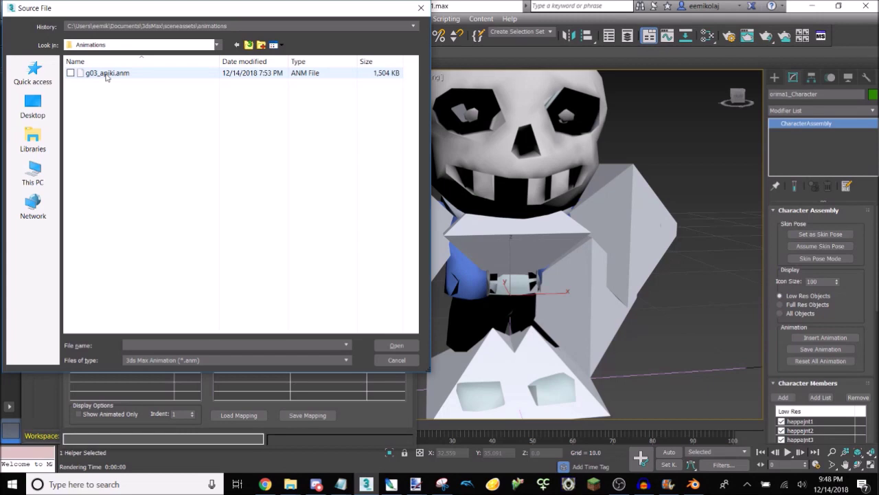
double_click(106, 73)
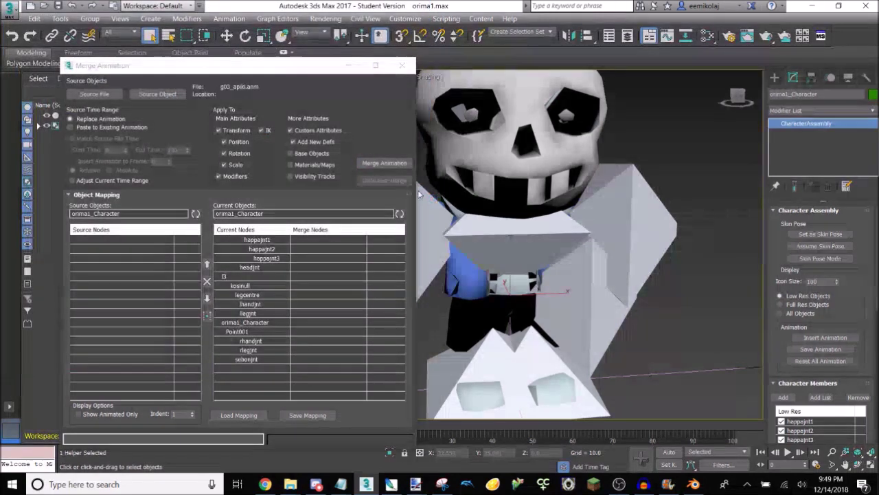
click(384, 163)
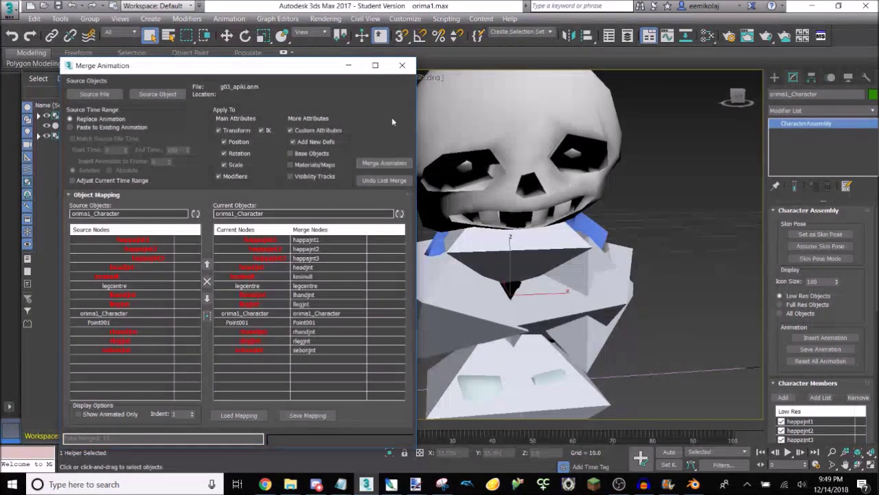
click(402, 65)
Disable all of orima1_Character's Low Res members to hide the bones, and clear the selection.
scroll(822, 314, down, 4)
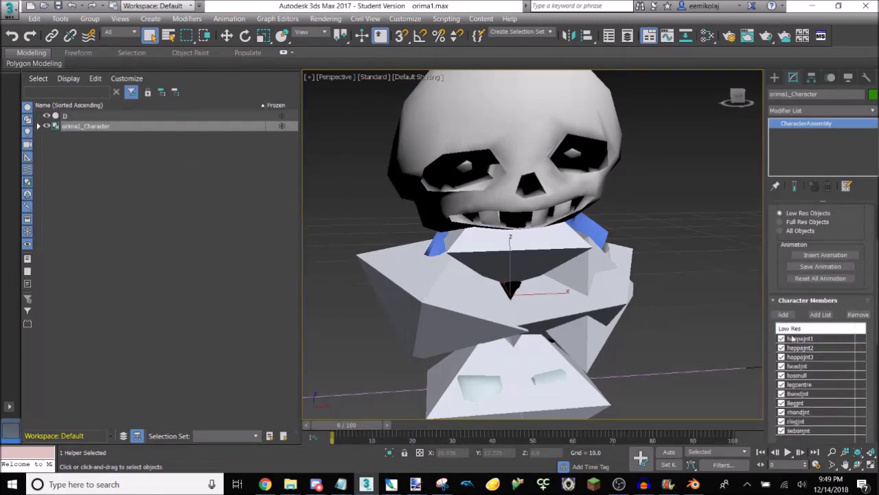
shift+click(799, 430)
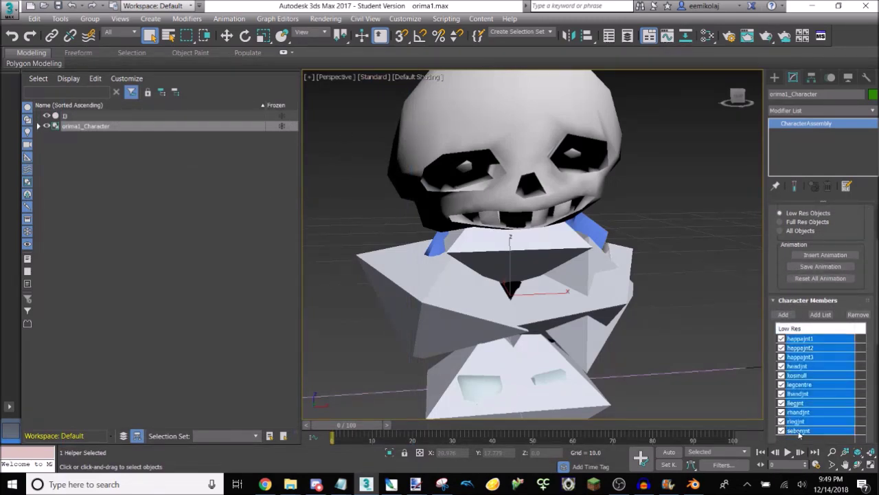
click(781, 430)
click(636, 314)
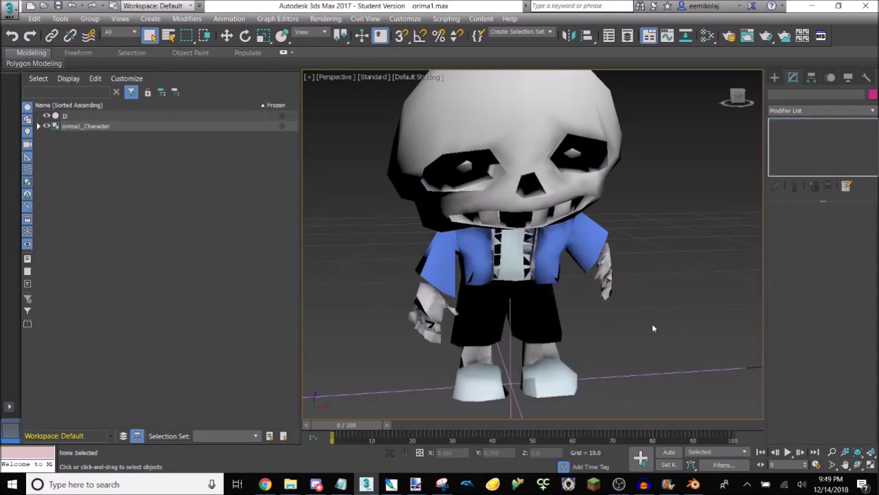
Switch the viewport from Perspective to the Front view and frame the custom model.
drag(345, 433, 252, 316)
key(q)
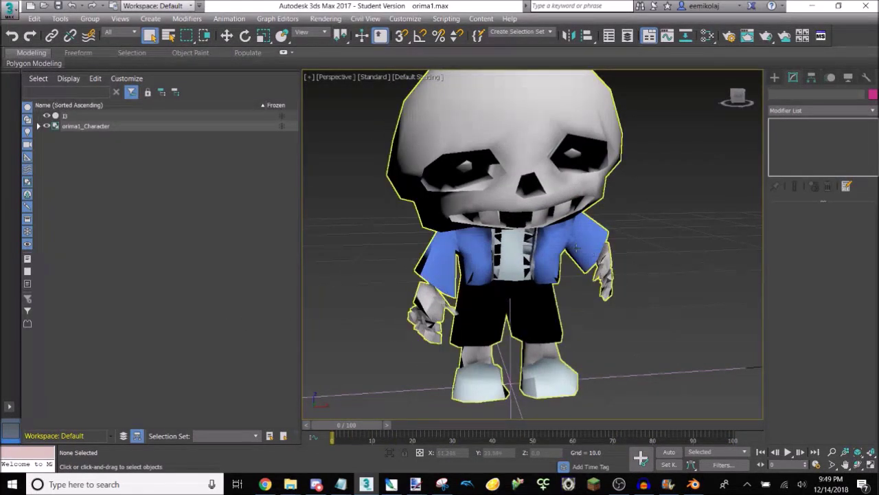
scroll(576, 220, down, 3)
mouse_move(740, 92)
mouse_down()
mouse_move(728, 96)
mouse_move(738, 94)
mouse_up()
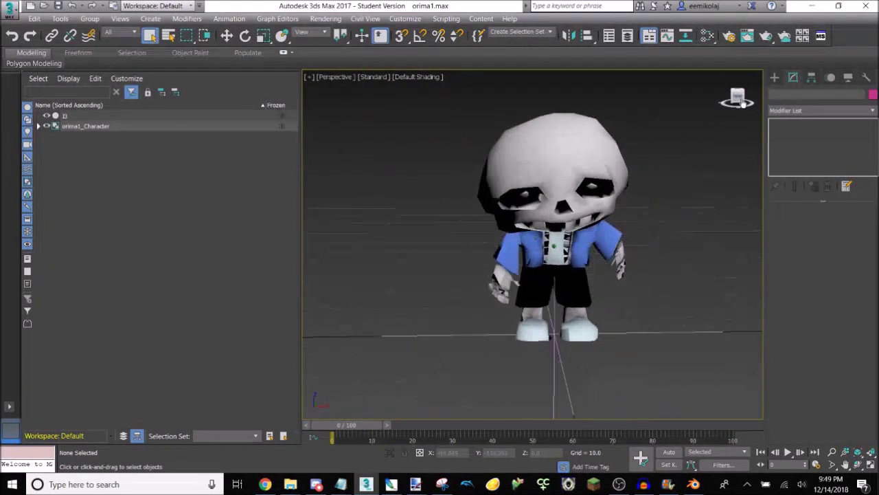
click(342, 78)
click(384, 157)
scroll(527, 235, up, 10)
scroll(551, 253, down, 9)
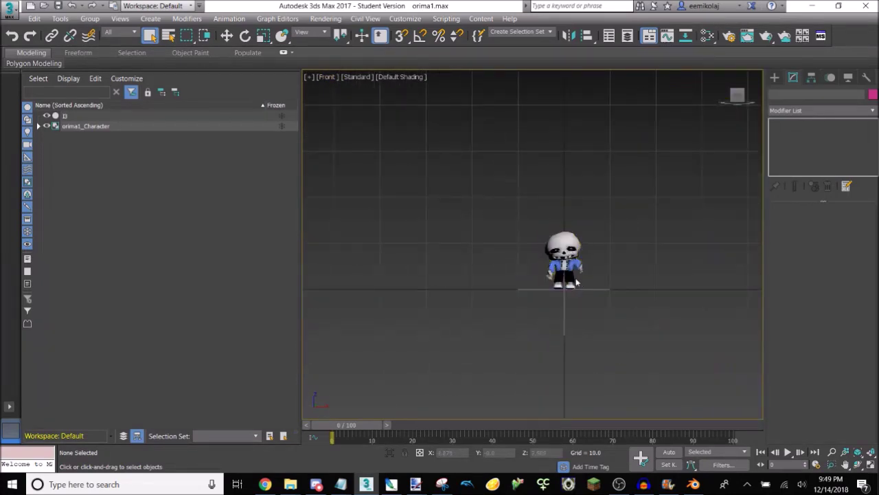
scroll(574, 277, up, 5)
Select the custom model and enable envelope editing with vertex selection in its Skin modifier.
click(534, 231)
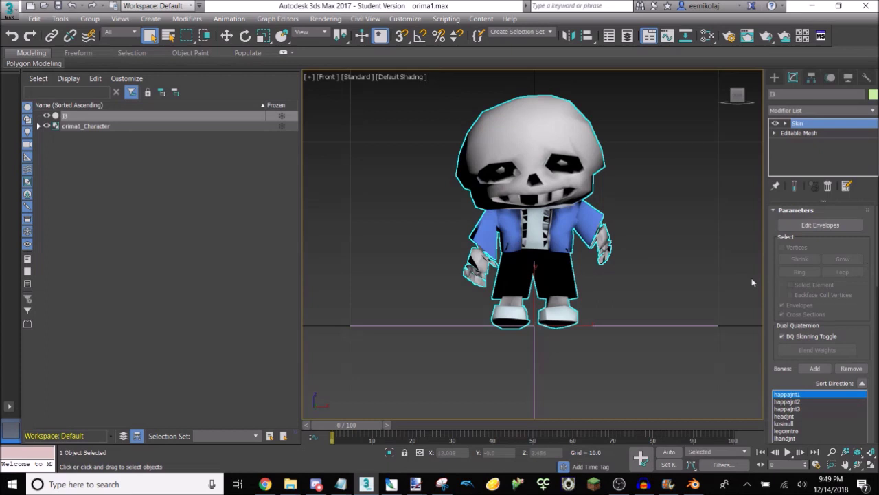
click(818, 226)
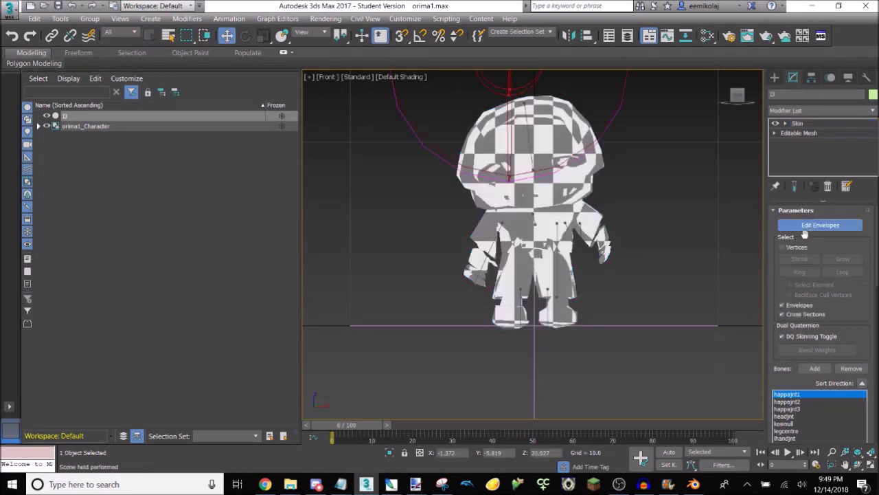
click(788, 248)
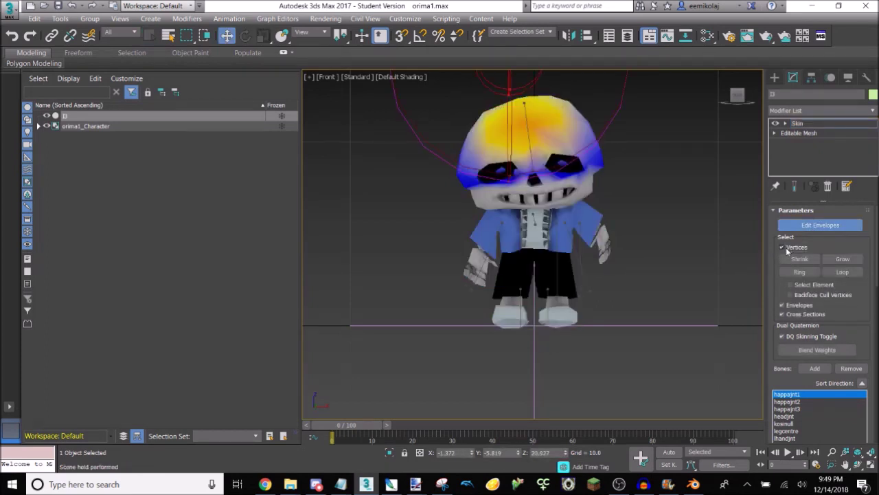
scroll(768, 331, down, 1)
scroll(768, 331, down, 5)
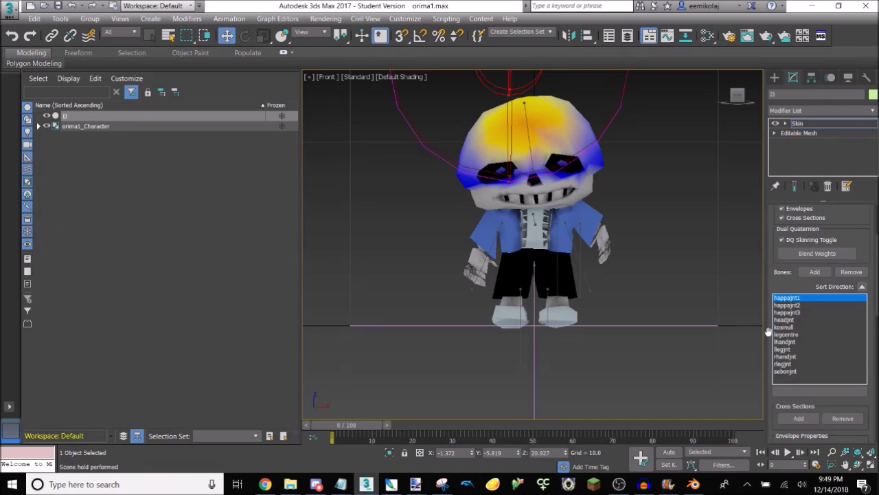
scroll(621, 325, down, 2)
scroll(553, 226, up, 2)
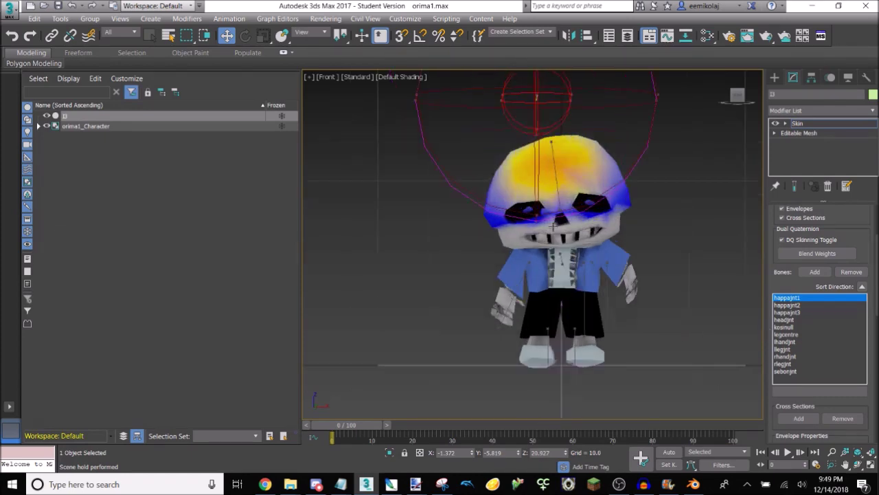
scroll(795, 219, up, 5)
scroll(672, 244, down, 4)
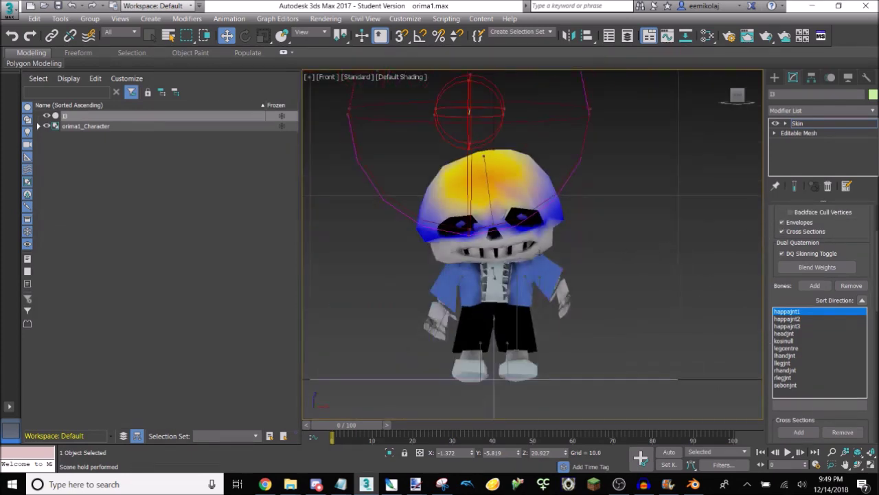
Select all vertices of the model and assign them a weight of 1 on the sebonjnt bone with the Weight Tool.
scroll(753, 235, up, 5)
scroll(774, 233, up, 5)
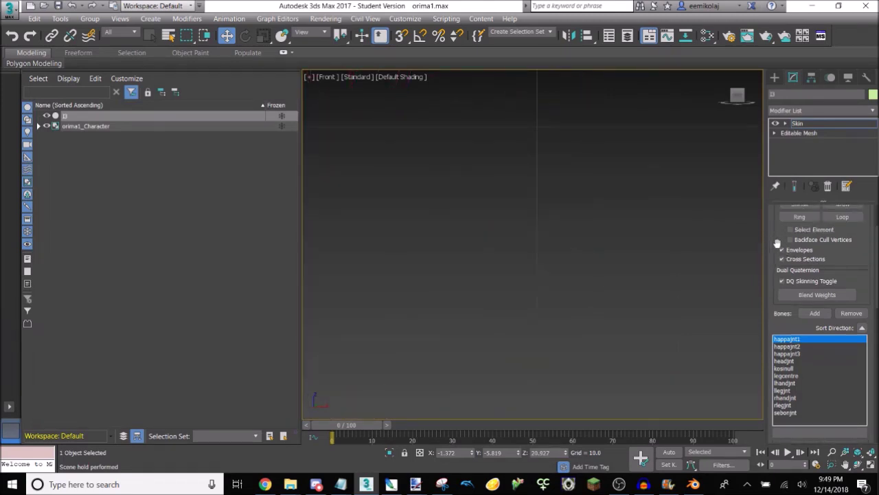
scroll(680, 263, down, 5)
scroll(654, 265, up, 3)
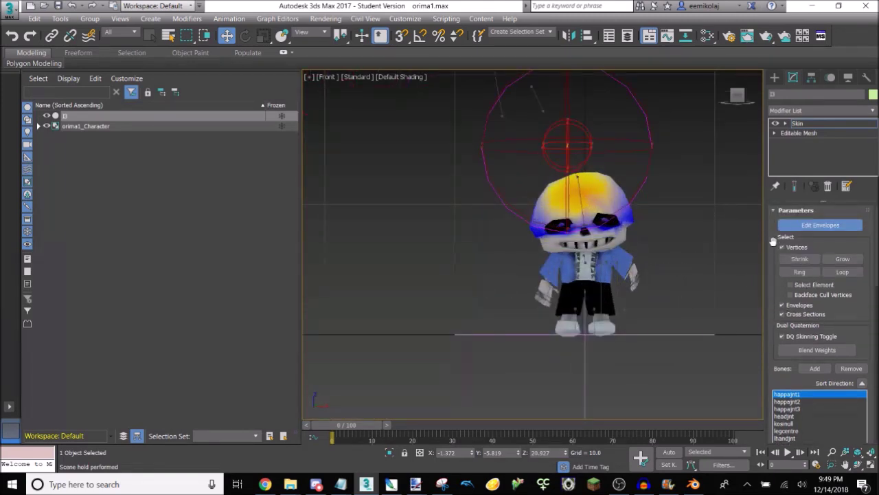
scroll(780, 253, down, 5)
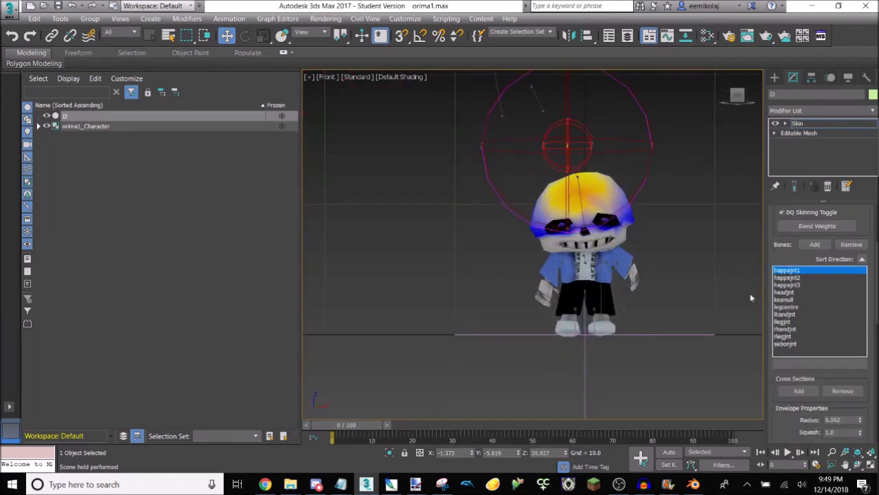
click(787, 344)
key(ctrl+a)
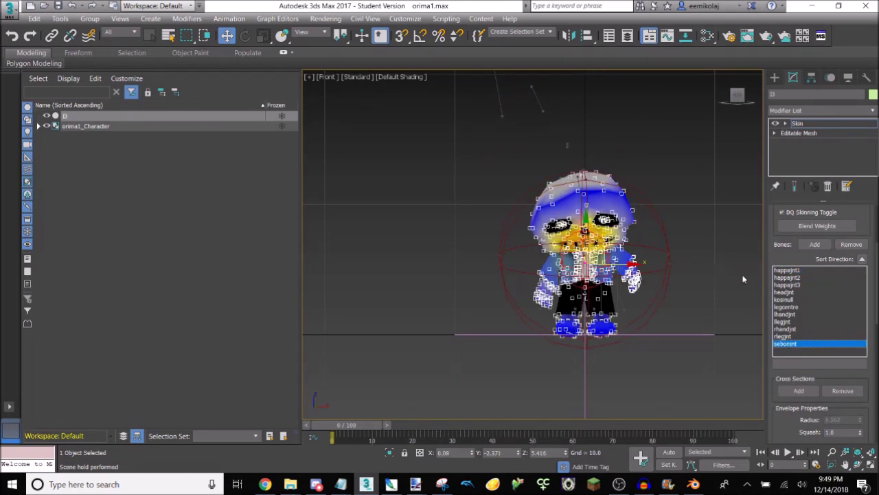
scroll(777, 386, down, 8)
click(786, 369)
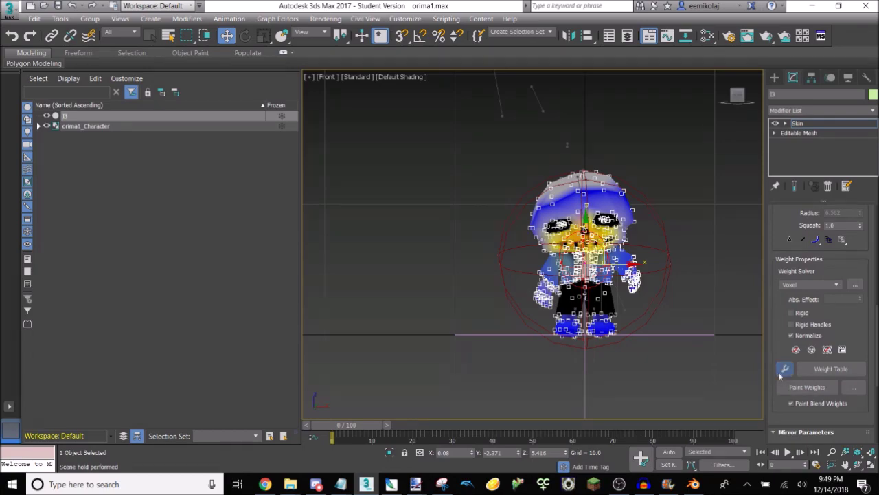
click(99, 45)
Clear the vertex selection and examine the jacket sleeve and hand from several angles.
scroll(598, 234, up, 5)
drag(739, 95, 701, 100)
drag(350, 169, 355, 79)
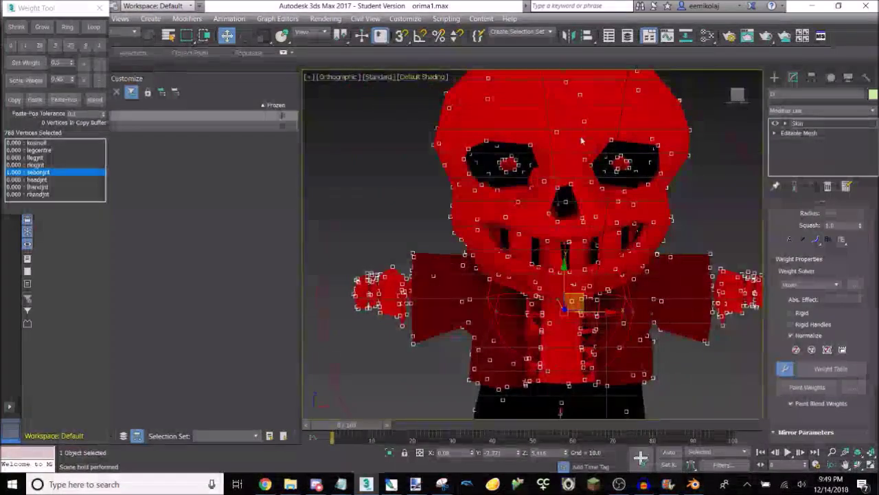
scroll(529, 187, down, 5)
click(628, 269)
scroll(628, 268, up, 8)
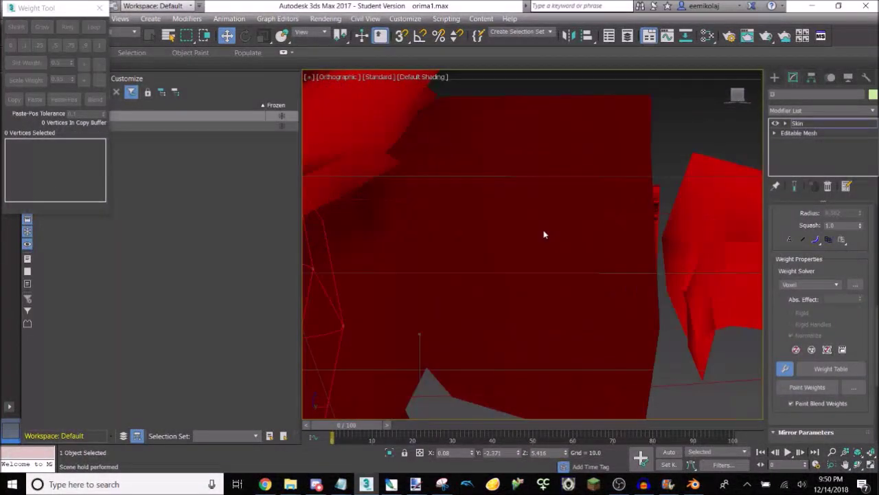
scroll(543, 233, down, 6)
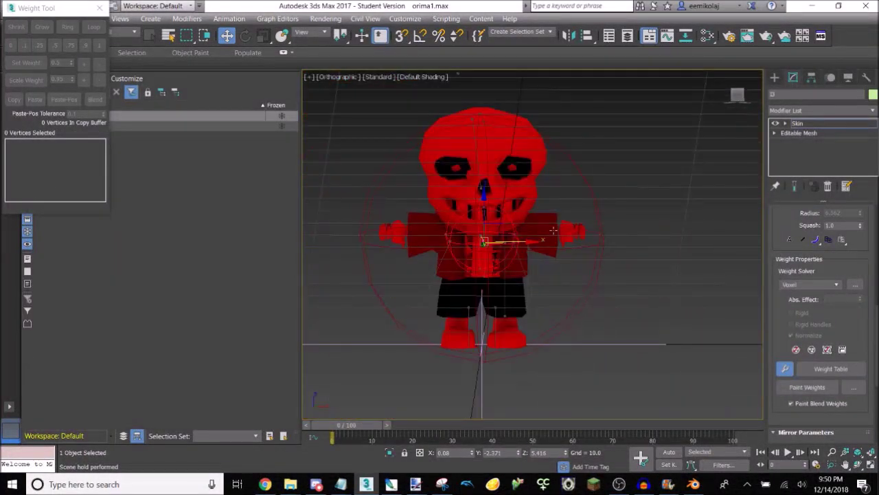
scroll(553, 230, up, 6)
scroll(553, 230, up, 5)
scroll(553, 230, down, 5)
mouse_move(739, 97)
mouse_down()
mouse_move(718, 97)
mouse_move(738, 96)
mouse_up()
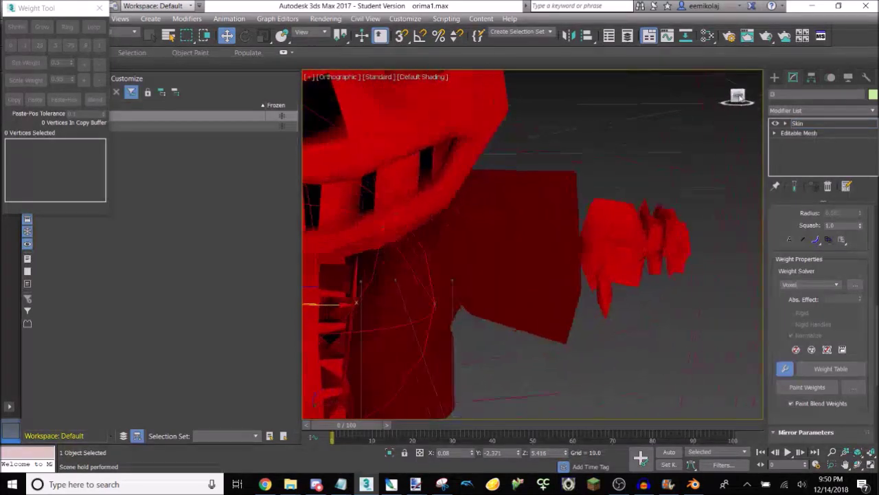
scroll(595, 232, down, 5)
scroll(594, 231, down, 5)
scroll(604, 209, up, 10)
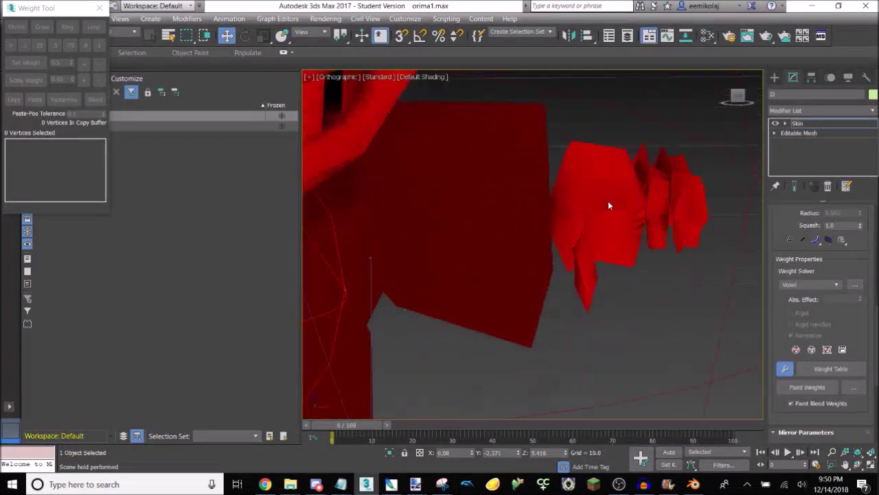
click(752, 95)
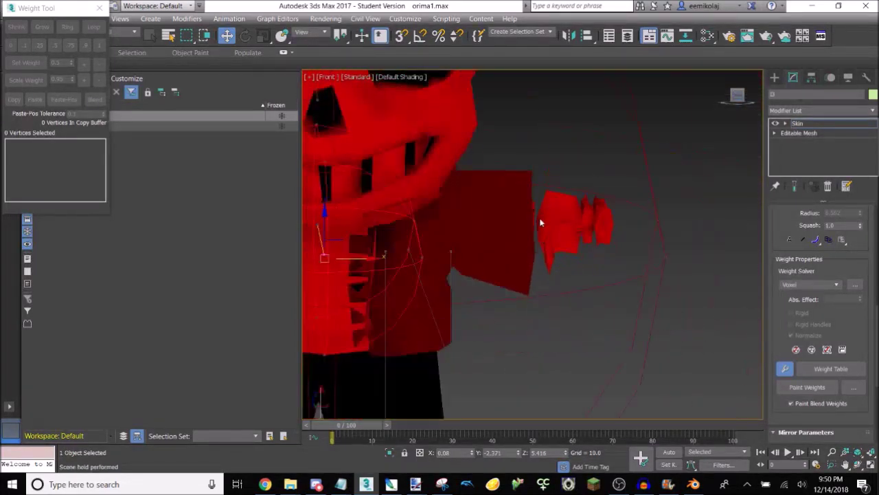
scroll(492, 213, up, 1)
scroll(740, 294, up, 12)
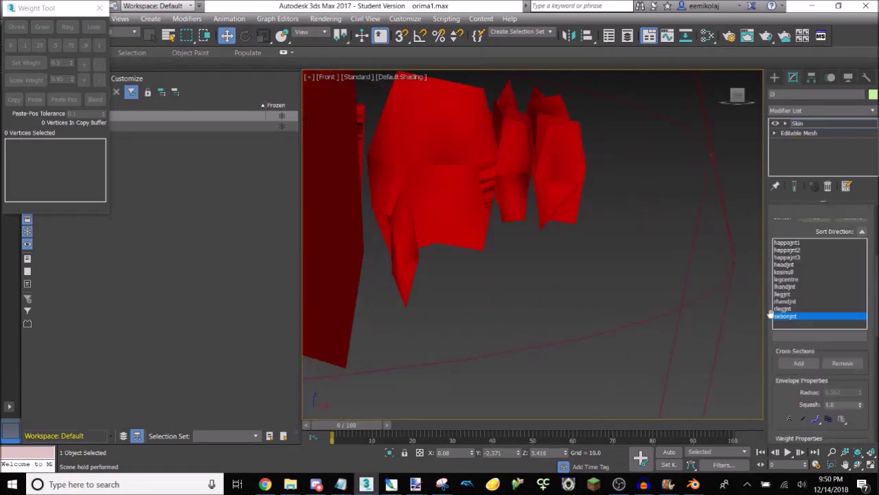
Select the right hand and sleeve vertices and assign them a weight of 1 on the rhandjnt bone.
scroll(696, 283, down, 3)
scroll(696, 280, down, 1)
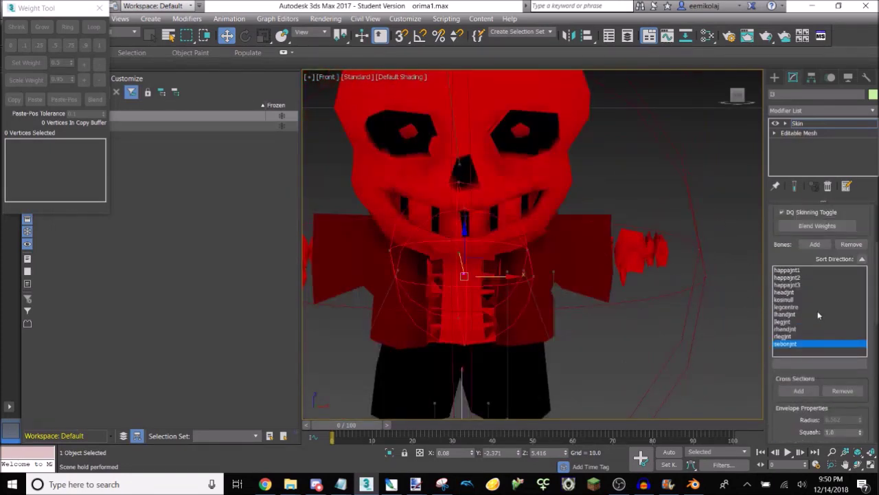
click(783, 336)
click(783, 328)
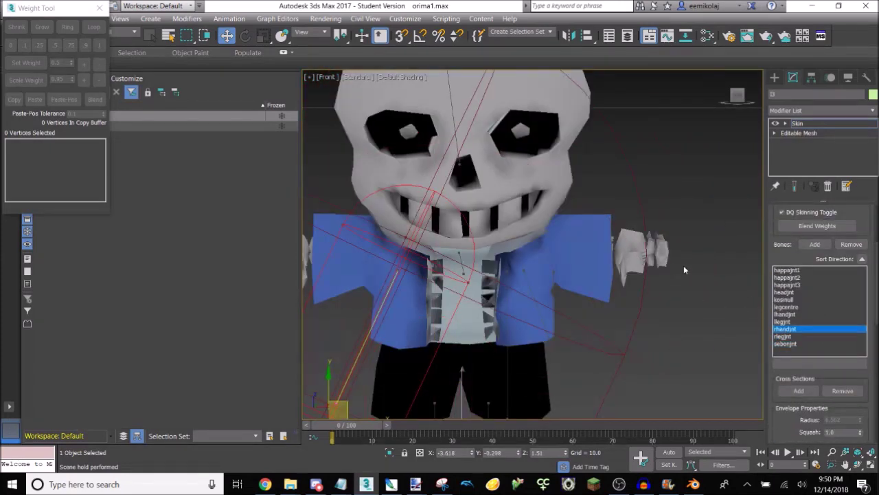
scroll(564, 289, down, 3)
scroll(447, 310, up, 4)
drag(443, 333, 524, 242)
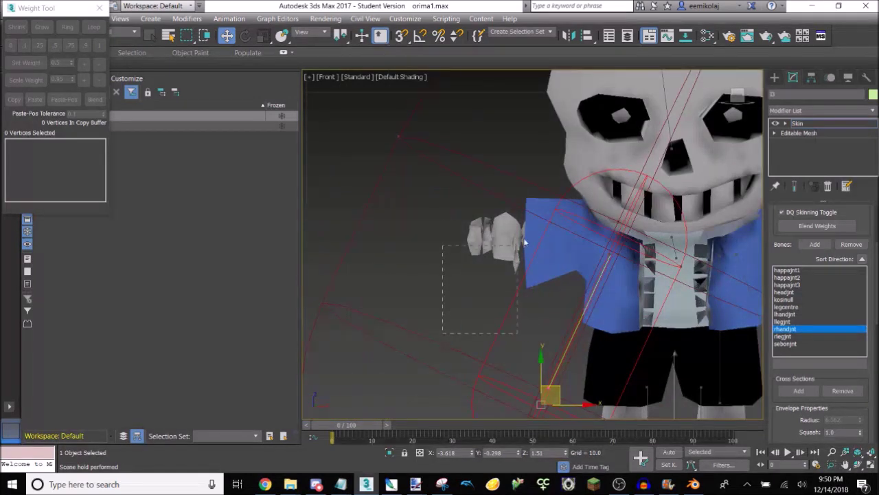
drag(562, 183, 577, 201)
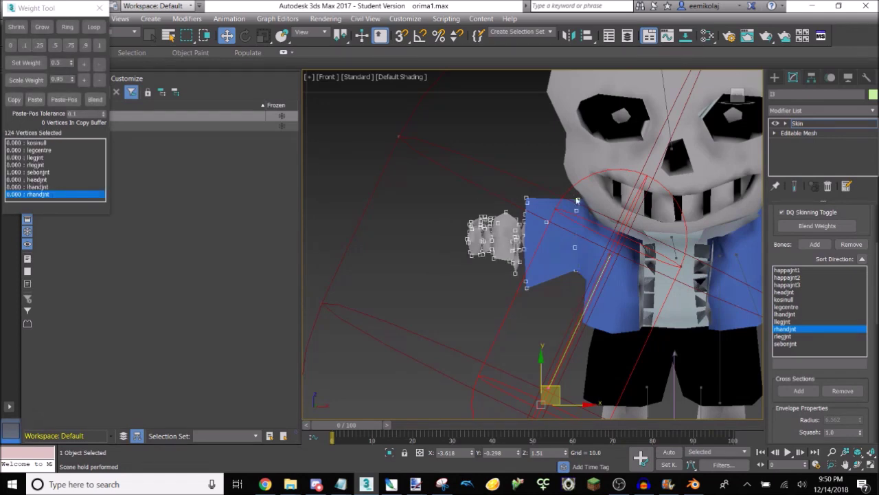
click(98, 45)
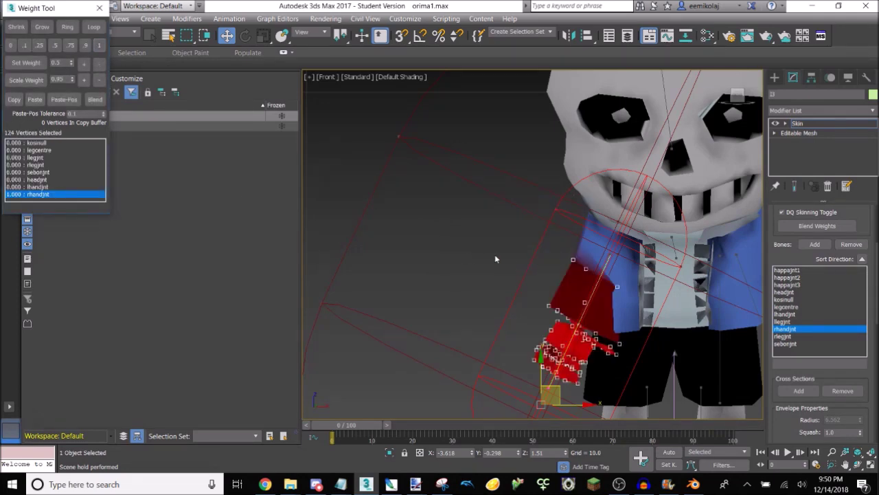
Move the Weight Tool window clear of the toolbar and undo the right arm's weight change.
scroll(487, 242, down, 3)
scroll(657, 237, up, 3)
middle_drag(660, 240, 660, 276)
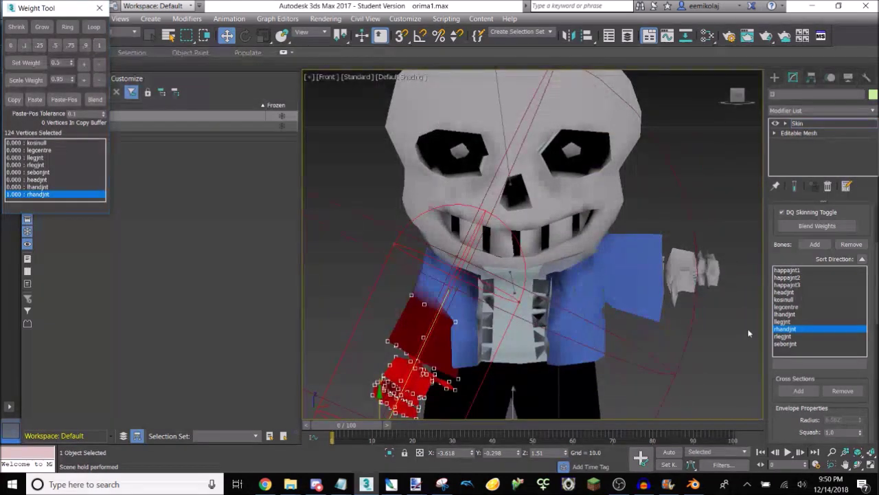
drag(62, 8, 66, 69)
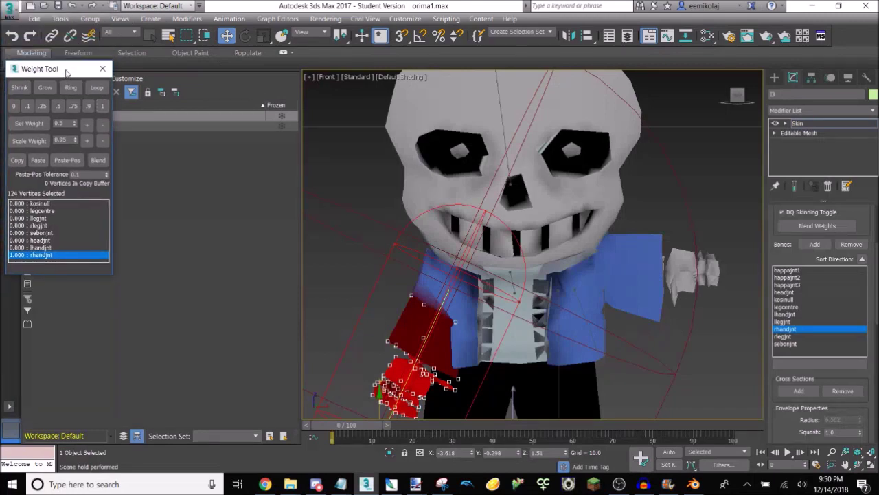
click(74, 5)
Clear the vertex selection and turn on Edged Faces display for the Front view of the legs.
scroll(508, 240, down, 3)
scroll(637, 187, up, 3)
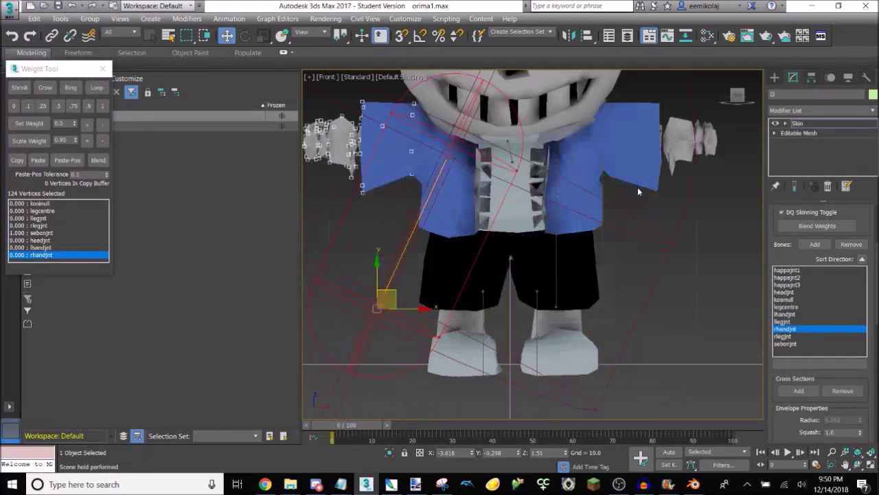
click(327, 77)
click(412, 165)
scroll(596, 387, up, 2)
drag(483, 216, 641, 249)
click(404, 76)
click(431, 178)
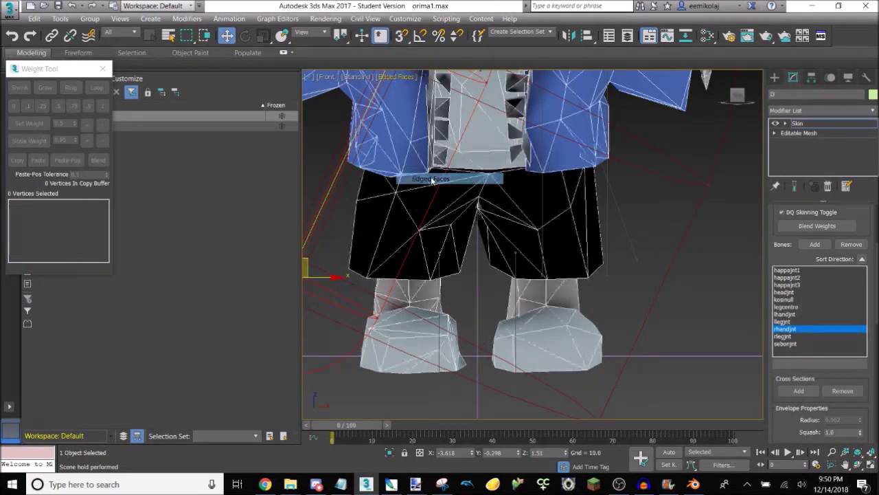
Select the left leg's foot and shorts vertices and assign them a weight of 1 on the llegjnt bone.
scroll(633, 310, down, 3)
scroll(654, 330, up, 4)
drag(704, 410, 587, 304)
drag(547, 272, 550, 255)
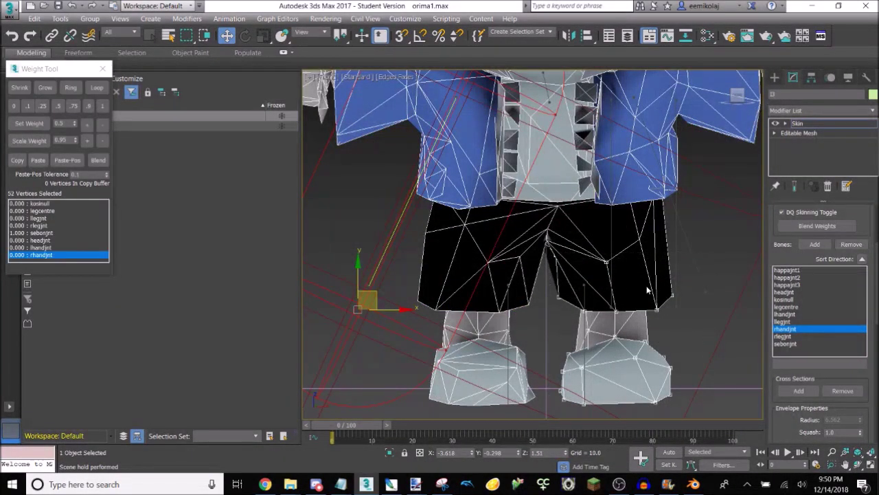
click(786, 320)
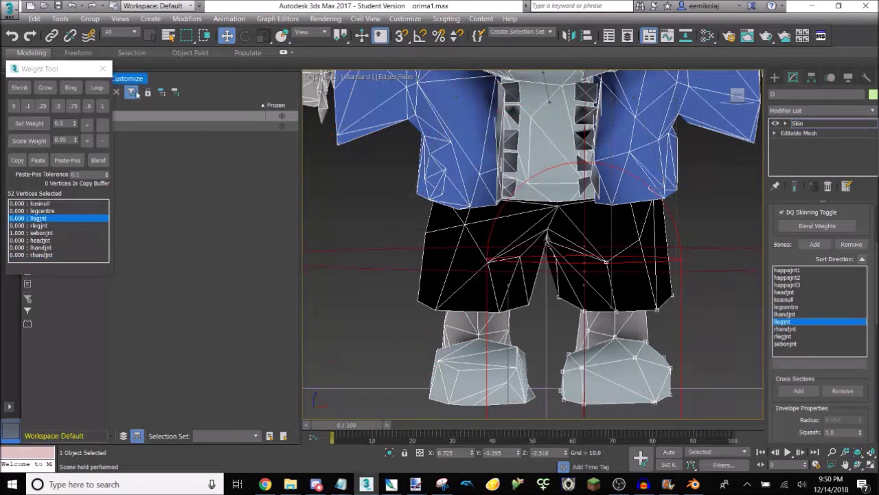
From the Back view, select the left leg's shorts vertices and assign them a weight of 1 on llegjnt.
alt+middle_drag(673, 110, 638, 187)
scroll(639, 189, up, 4)
drag(738, 97, 680, 107)
click(738, 98)
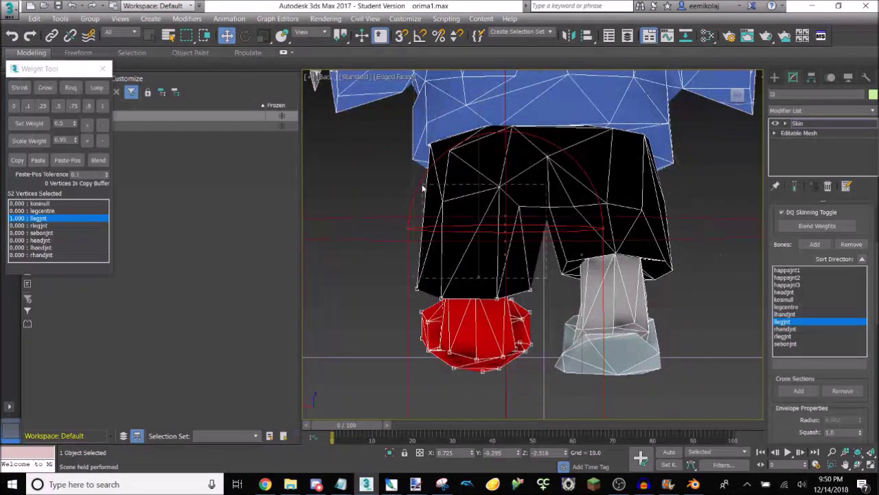
drag(422, 188, 422, 187)
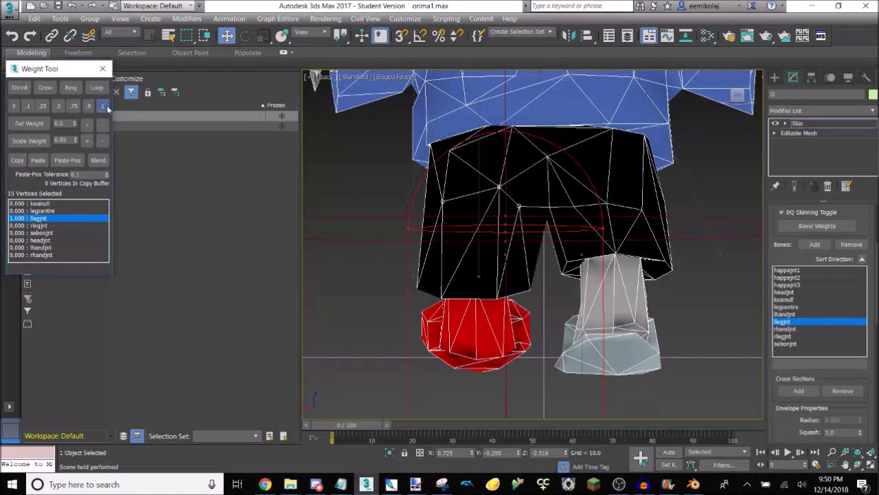
Select the right leg's foot and shorts vertices and assign them a weight of 1 on the rlegjnt bone.
mouse_move(738, 96)
mouse_down()
mouse_move(723, 98)
mouse_move(768, 95)
mouse_move(738, 97)
mouse_up()
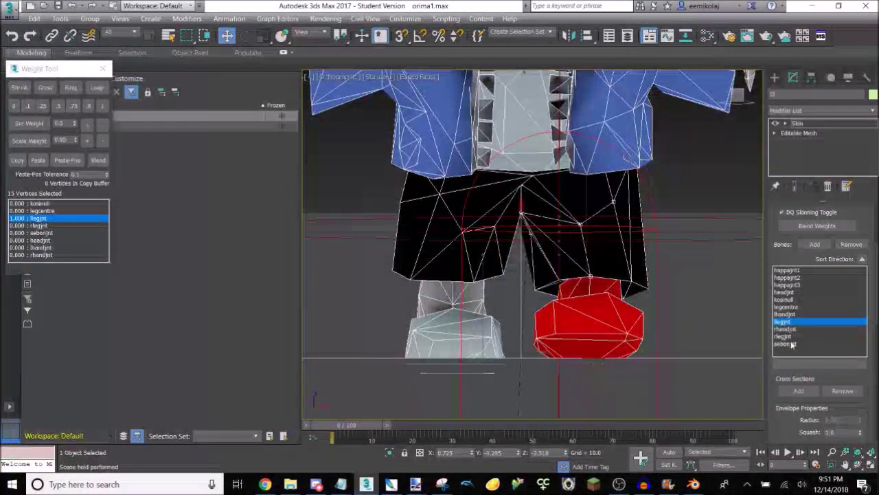
click(783, 335)
scroll(599, 300, down, 4)
scroll(600, 300, up, 4)
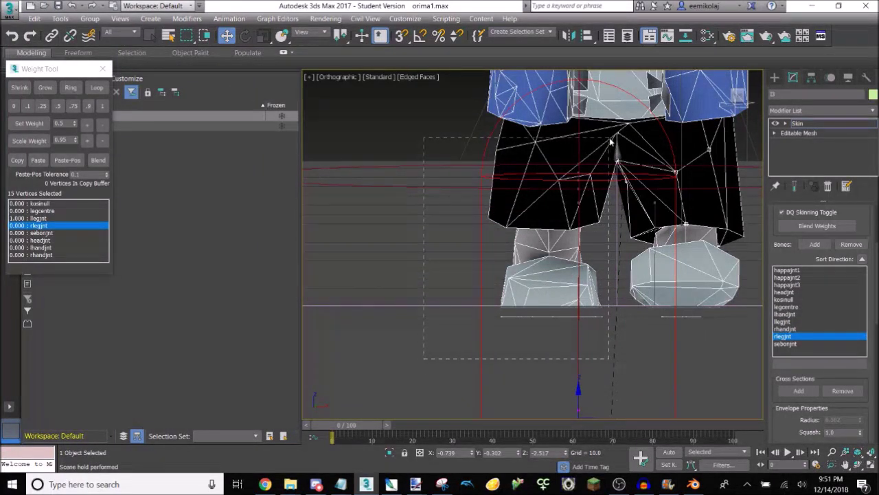
click(103, 107)
Examine the weighted legs from the side and front while scrubbing the first animation frames, and return to frame 0.
drag(737, 96, 420, 161)
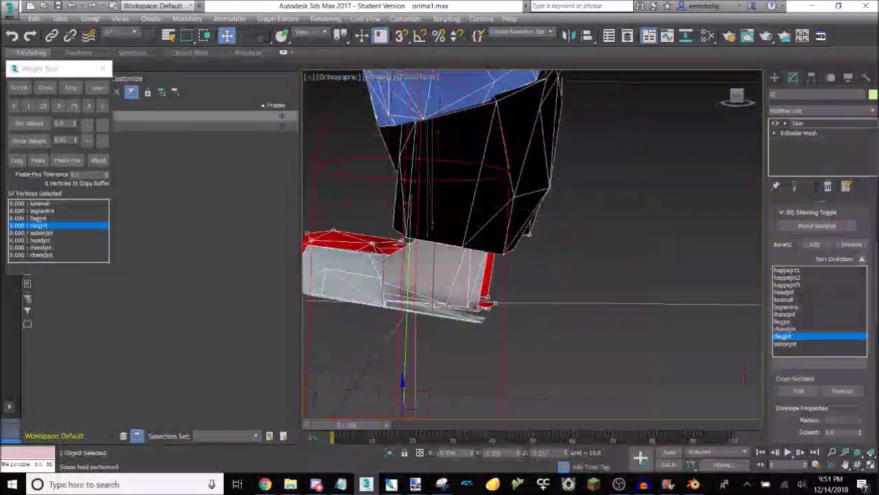
scroll(655, 201, down, 8)
click(737, 96)
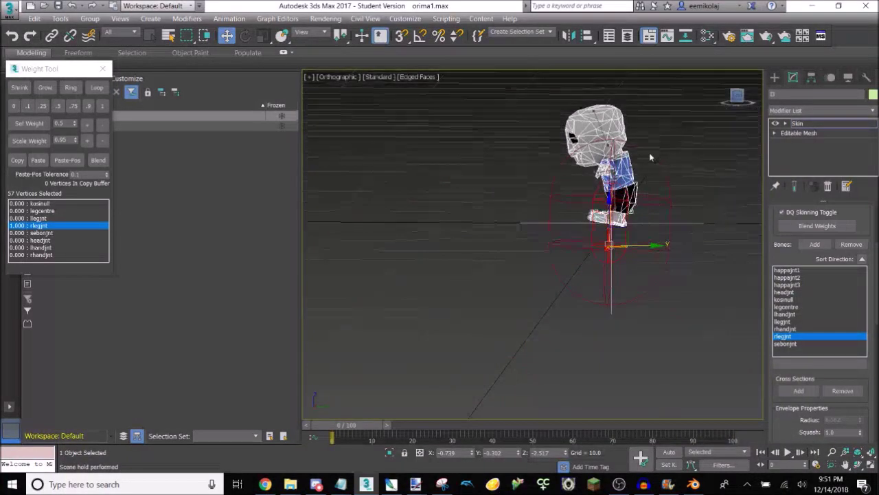
scroll(606, 160, up, 5)
drag(336, 425, 353, 386)
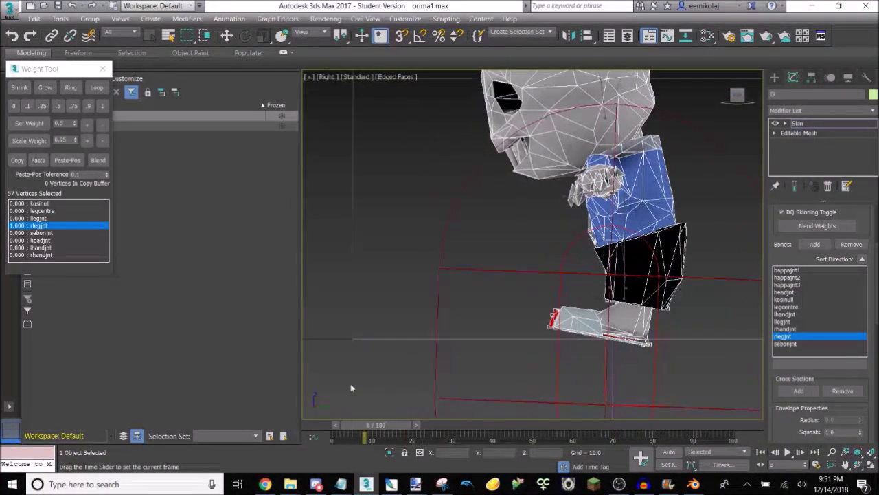
key(w)
drag(739, 99, 801, 127)
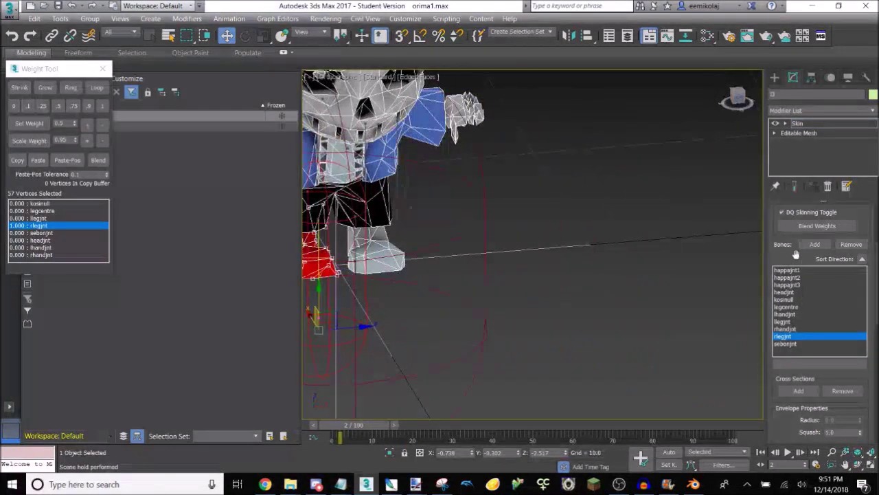
drag(371, 426, 315, 414)
scroll(622, 272, down, 7)
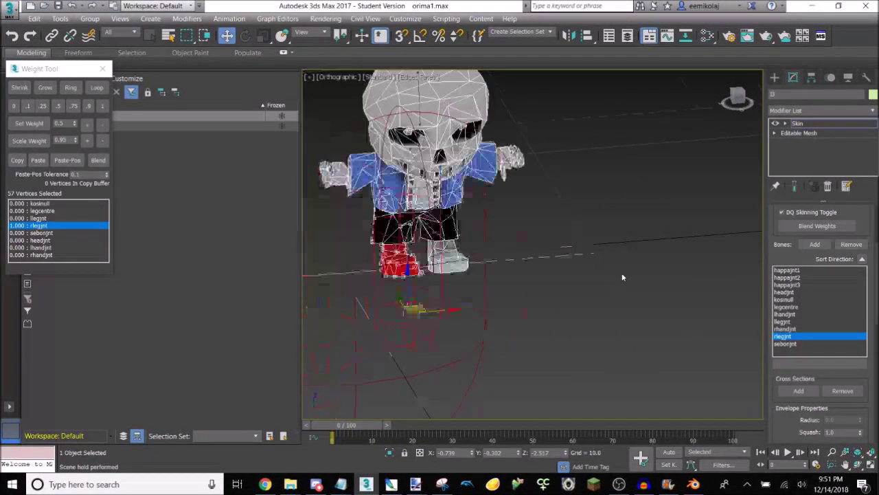
scroll(567, 231, up, 7)
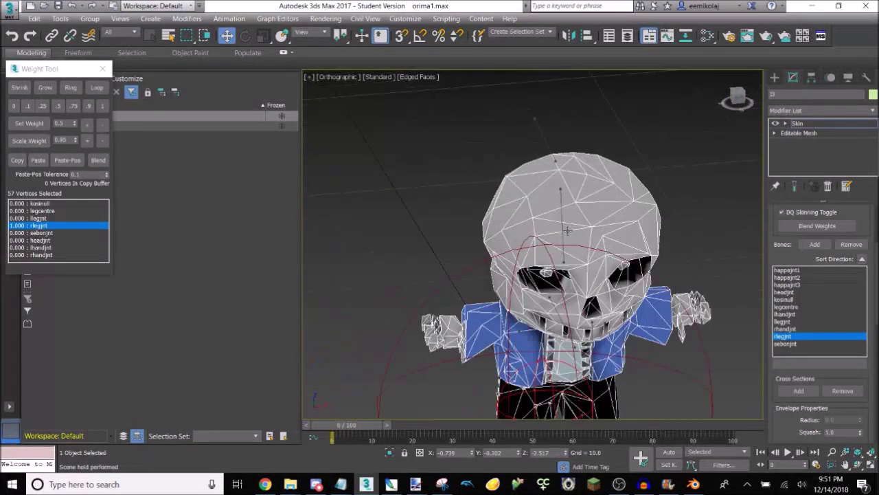
Select the legcentre bone, try a weight of 1 on the vertices at the back of the shorts, and undo that weight.
click(739, 98)
drag(738, 96, 683, 113)
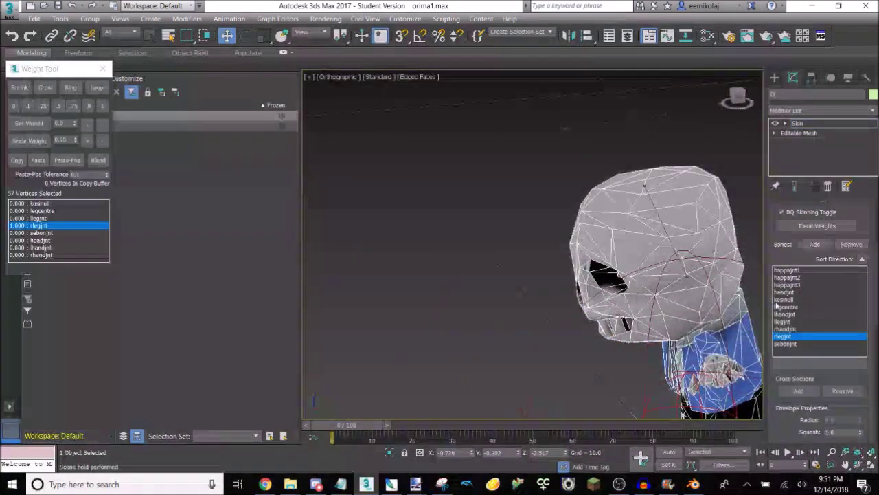
click(786, 307)
click(741, 102)
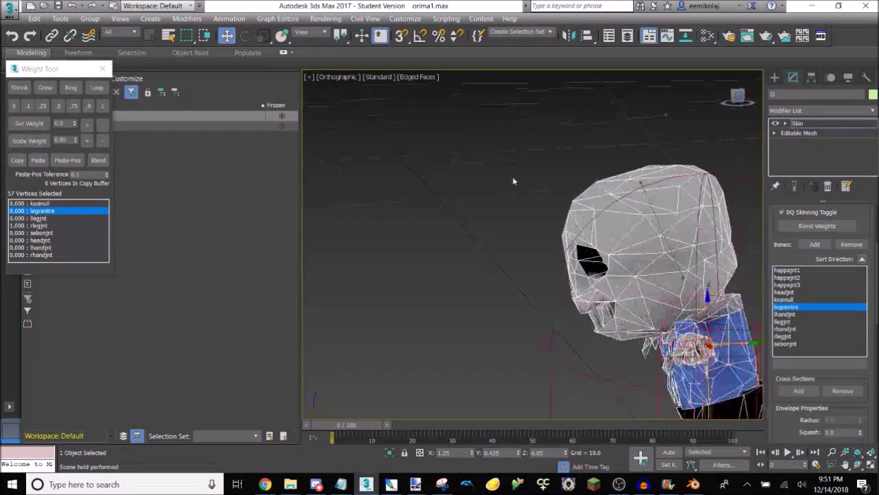
scroll(500, 226, down, 7)
scroll(608, 289, up, 8)
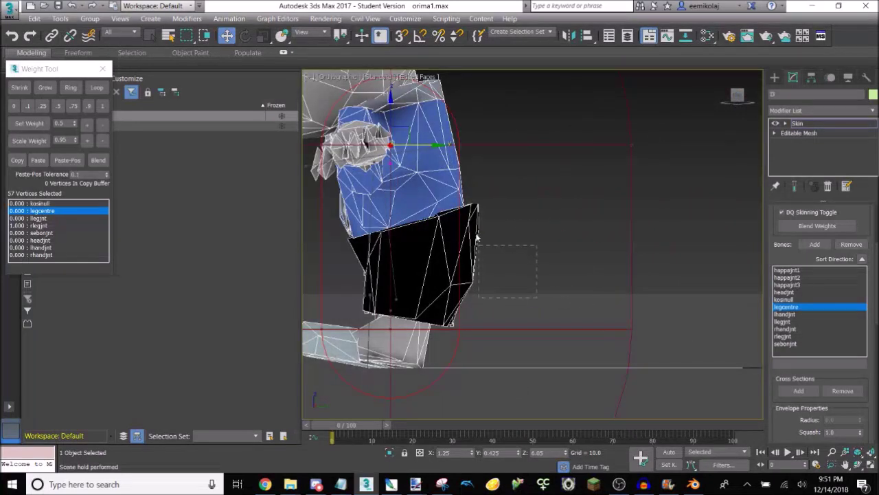
click(102, 106)
click(71, 6)
From the front, select the vertices at the shorts' crotch and assign them a weight of 1 on legcentre.
scroll(427, 208, up, 2)
click(752, 98)
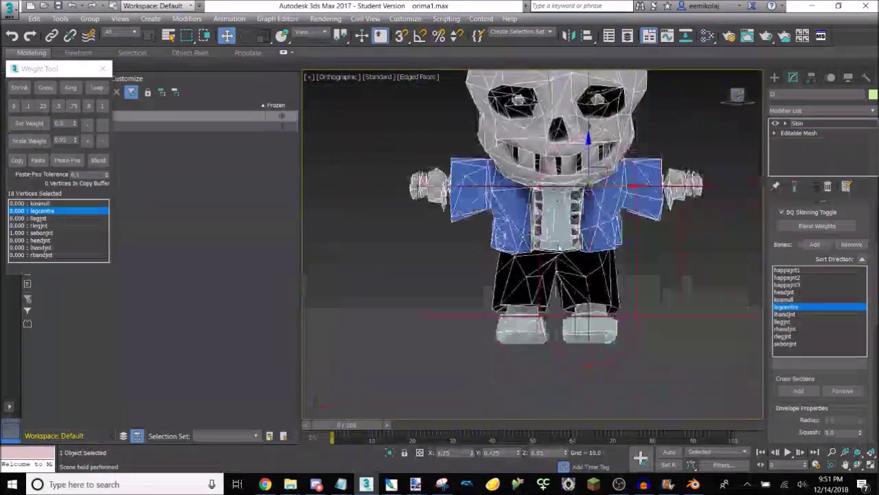
scroll(639, 279, up, 5)
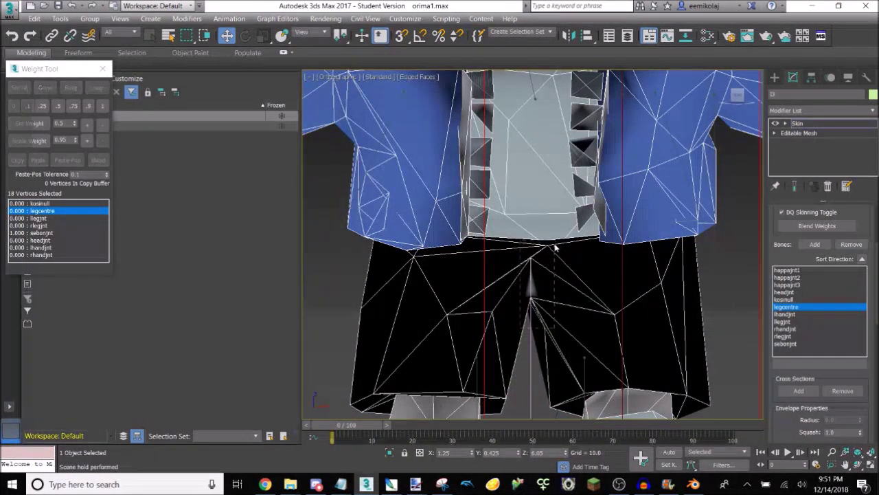
click(103, 106)
From the side, select the vertices at the upper back of the shorts and assign them a weight of 1 on legcentre.
mouse_move(741, 103)
mouse_down()
mouse_move(667, 100)
mouse_move(737, 100)
mouse_up()
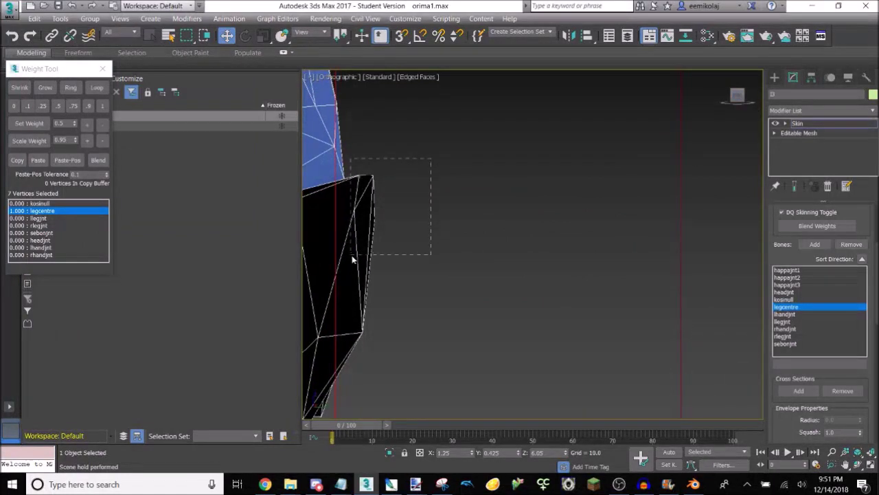
click(103, 107)
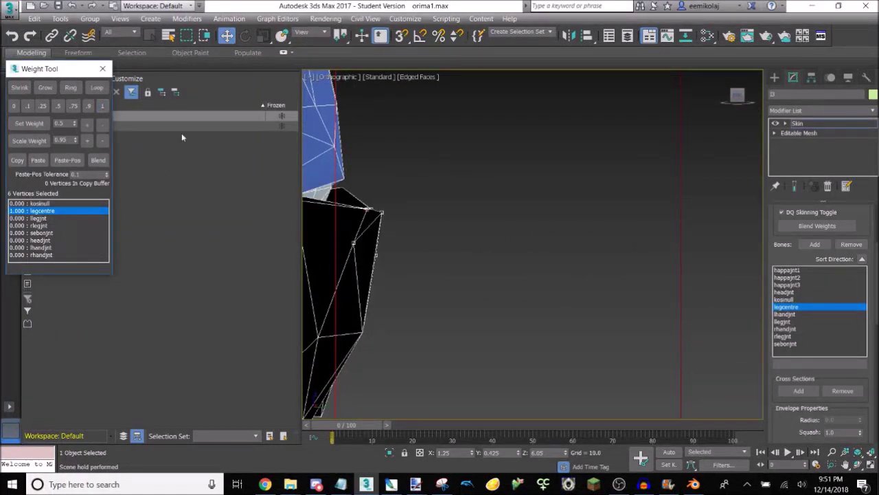
scroll(541, 230, down, 5)
scroll(413, 204, up, 3)
Select the vertices at the back edge of the jacket's hem and assign them a weight of 1 on legcentre.
mouse_move(735, 99)
mouse_down()
mouse_move(721, 101)
mouse_move(732, 98)
mouse_up()
click(737, 97)
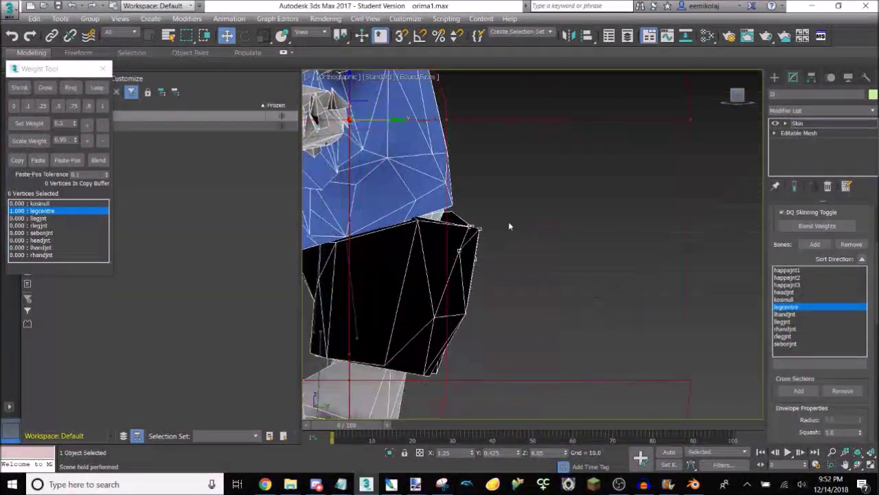
drag(464, 209, 448, 200)
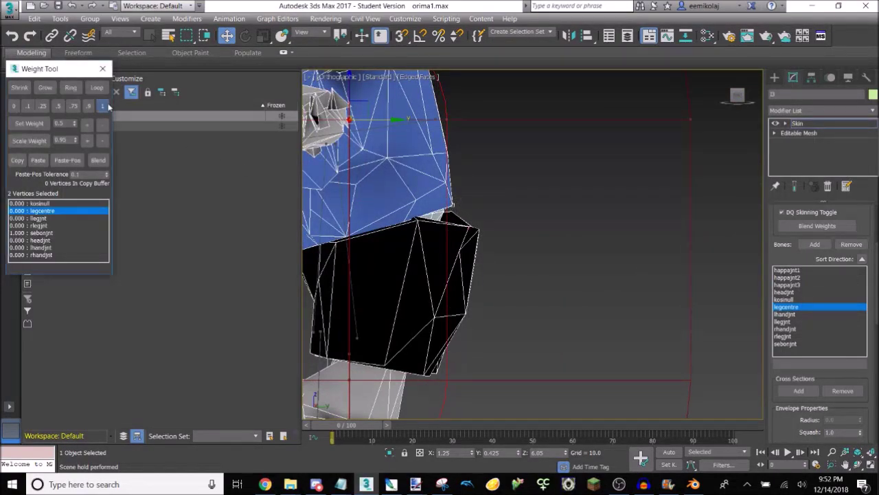
Scrub the first frames to check the jacket, then assign the remaining side hem vertices a weight of 1 on legcentre.
drag(733, 96, 737, 96)
alt+middle_drag(391, 329, 428, 337)
drag(351, 425, 329, 425)
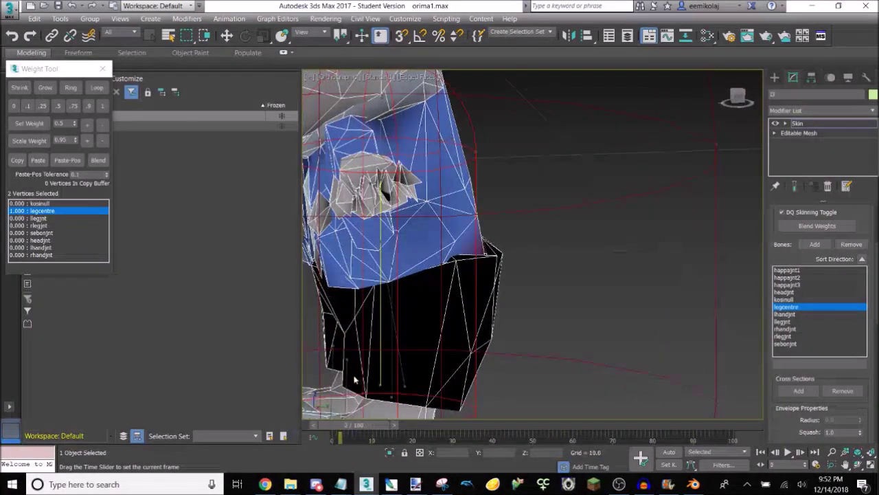
alt+middle_drag(480, 295, 496, 231)
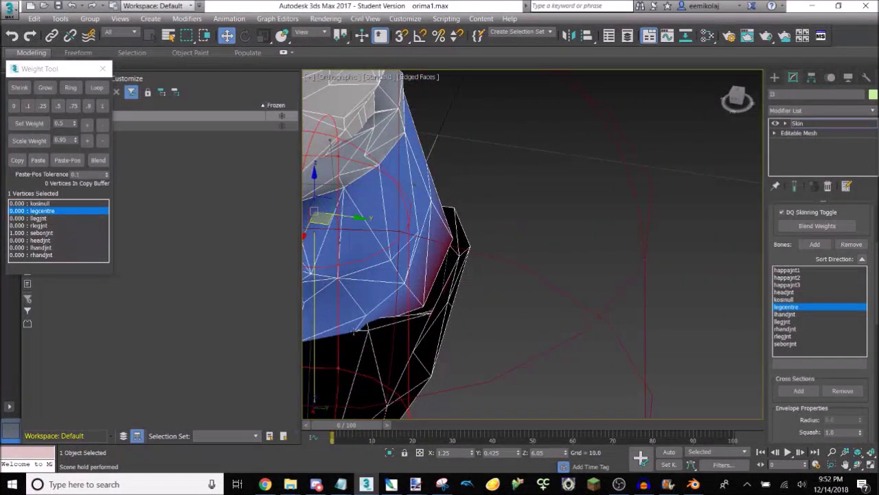
click(103, 106)
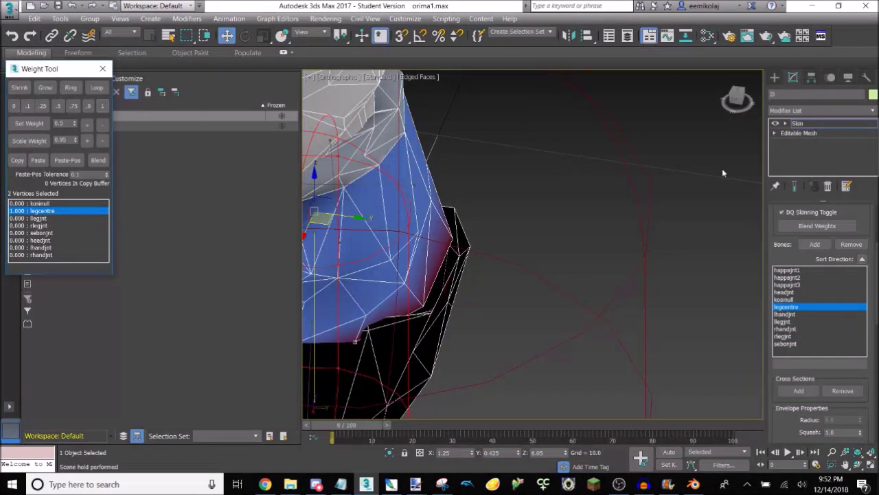
Select the right arm's hand and sleeve vertices from the front and assign them a weight of 1 on the rhandjnt bone.
mouse_move(739, 98)
mouse_down()
mouse_move(755, 88)
mouse_move(735, 95)
mouse_move(755, 103)
mouse_up()
alt+middle_drag(579, 236, 523, 197)
scroll(522, 196, down, 5)
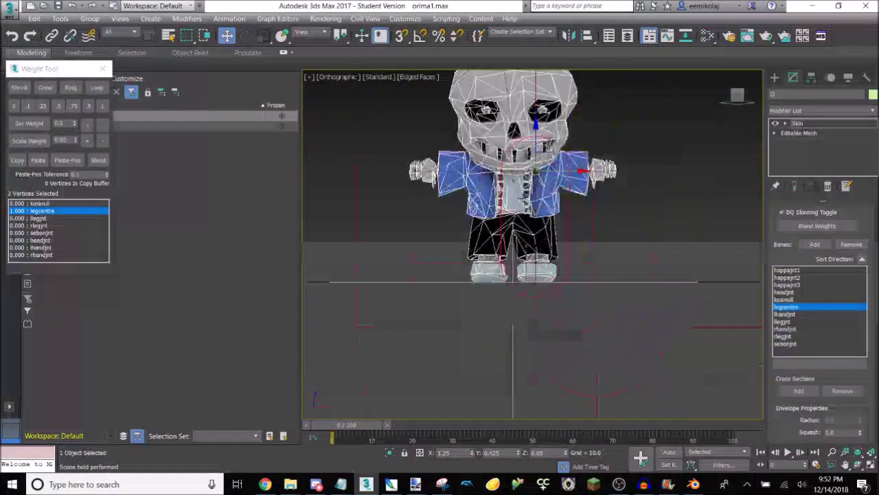
scroll(579, 248, down, 3)
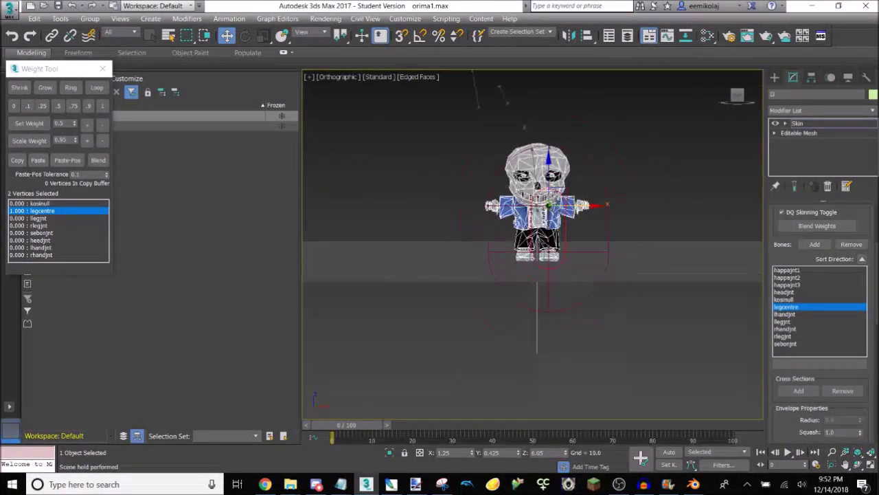
scroll(542, 196, up, 6)
click(785, 329)
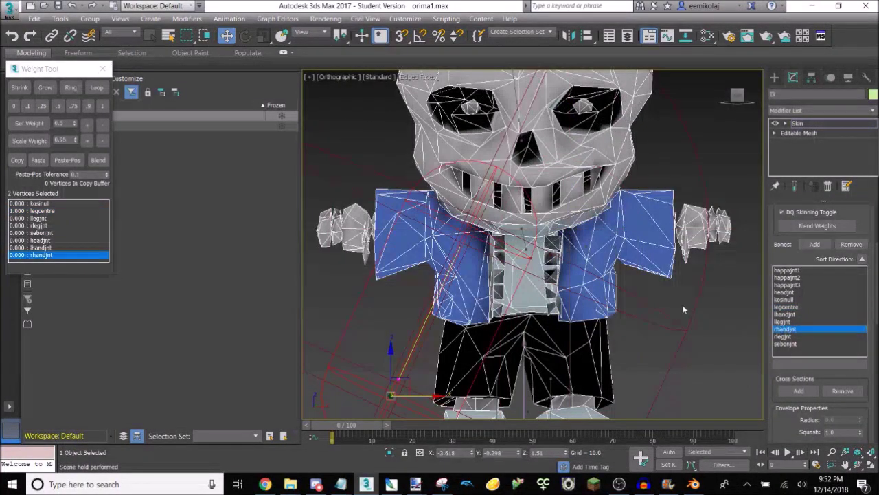
scroll(682, 310, down, 3)
scroll(682, 309, up, 6)
drag(738, 94, 735, 89)
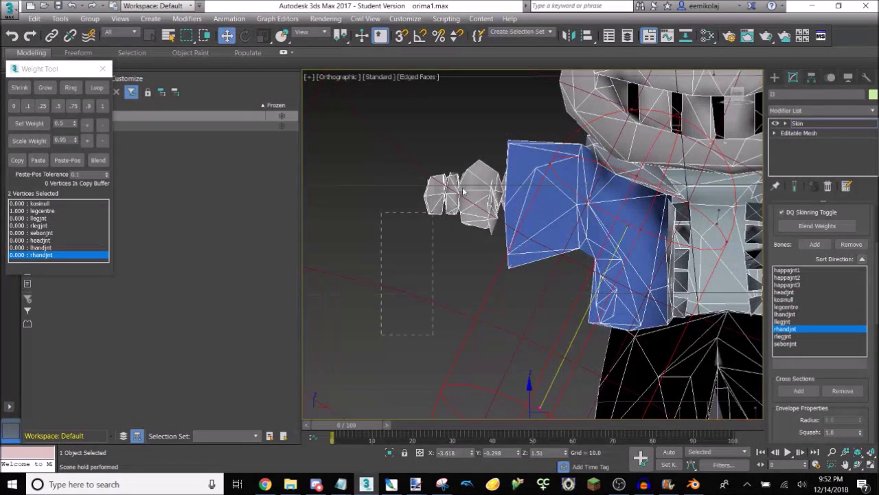
drag(588, 140, 588, 140)
click(101, 106)
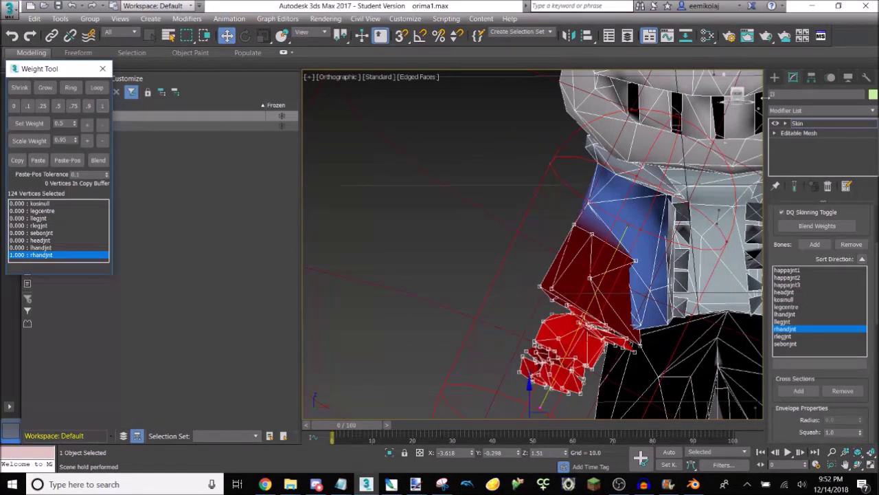
Select the gap vertex under the right sleeve and assign it a weight of 1 on the sebonjnt bone.
drag(737, 94, 736, 100)
scroll(574, 257, down, 5)
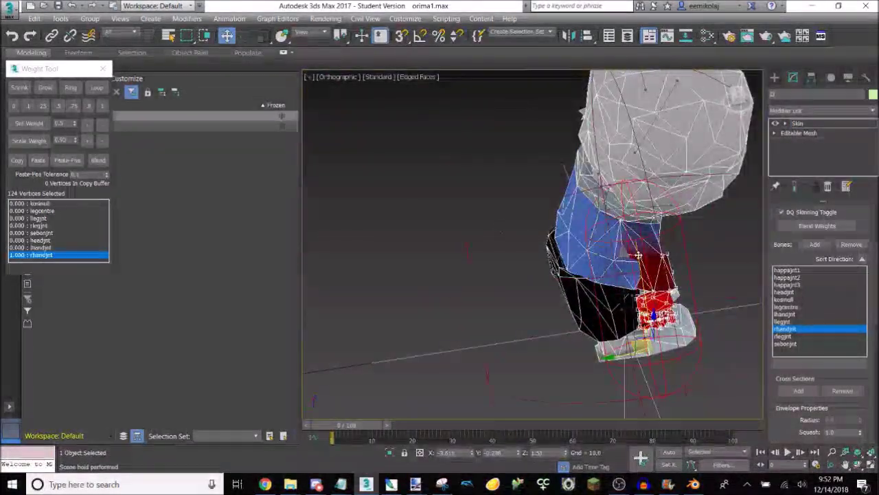
scroll(607, 252, up, 6)
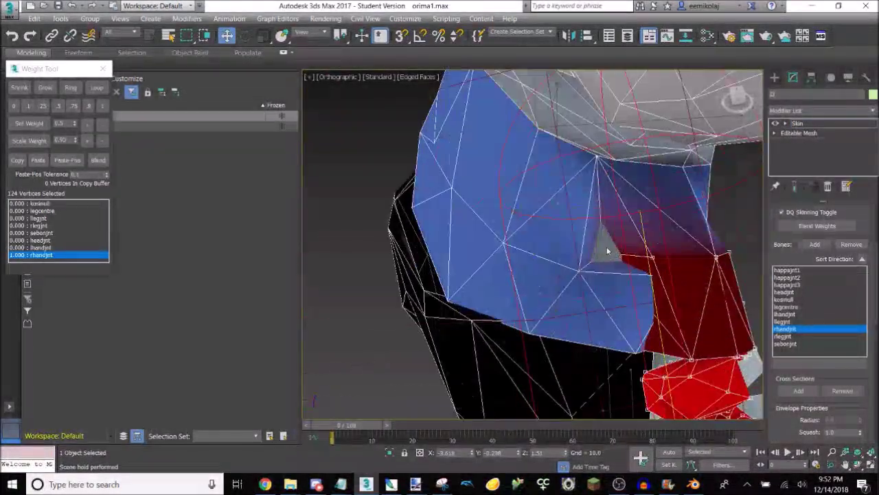
click(790, 344)
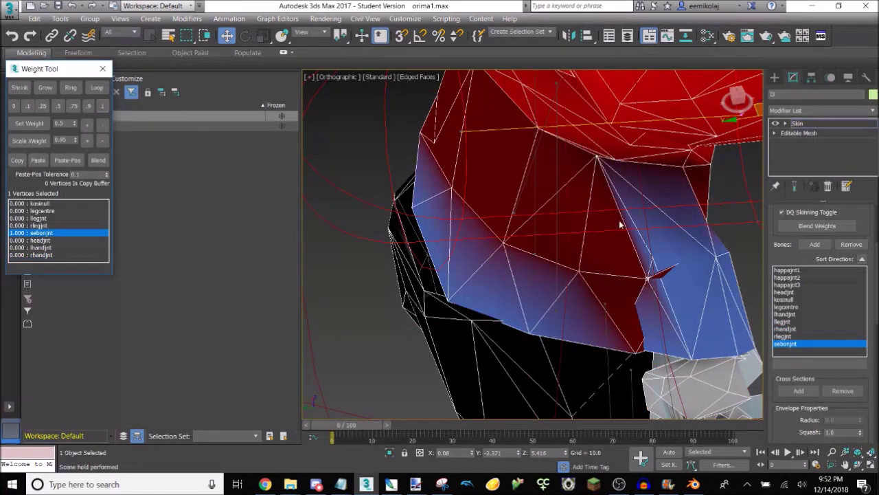
Examine the weighted right arm while scrubbing the animation to about frame 65, and return to frame 0.
scroll(620, 224, down, 2)
mouse_move(739, 103)
mouse_down()
mouse_move(721, 103)
mouse_move(738, 105)
mouse_up()
alt+middle_drag(558, 196, 566, 214)
scroll(418, 350, down, 4)
drag(366, 426, 595, 393)
mouse_move(733, 102)
mouse_down()
mouse_move(745, 103)
mouse_move(736, 101)
mouse_up()
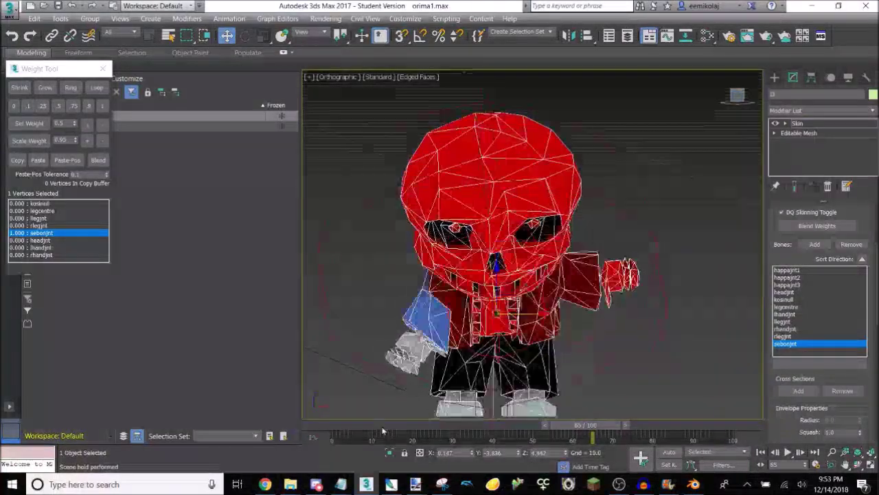
drag(579, 425, 327, 409)
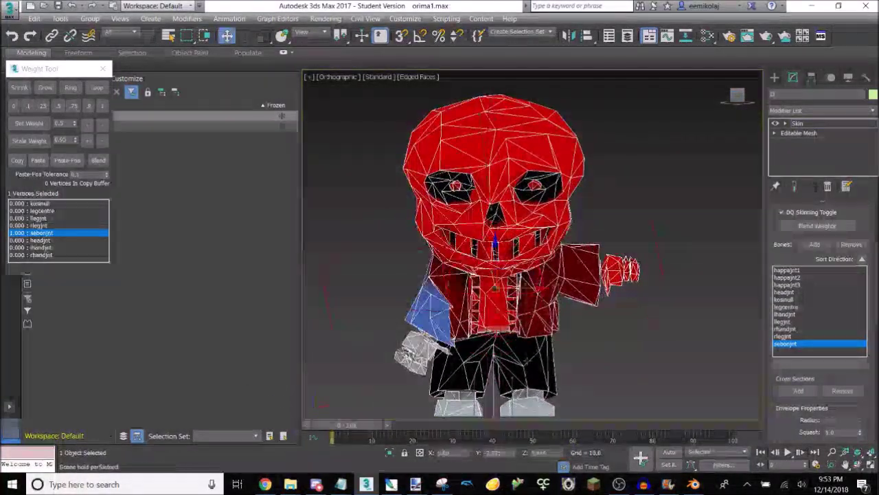
Select the left arm's hand and sleeve vertices and assign them a weight of 1 on the lhandjnt bone.
scroll(593, 324, up, 3)
click(794, 329)
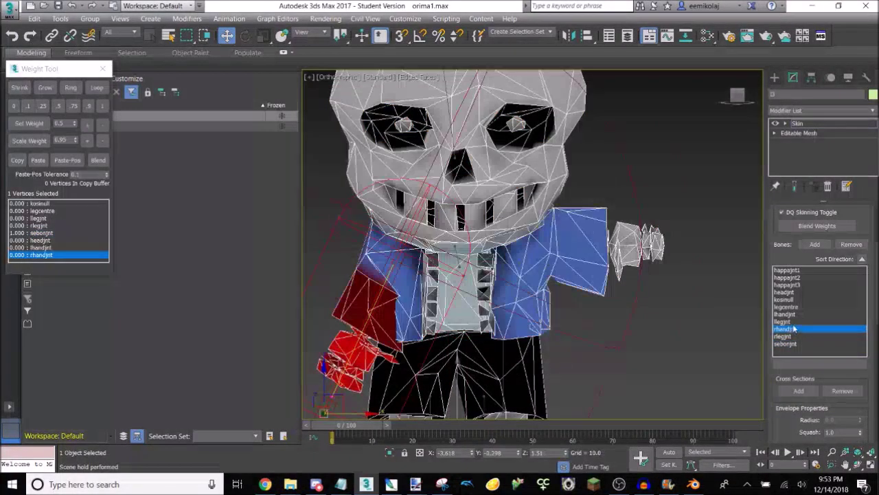
click(785, 314)
scroll(630, 252, up, 2)
drag(737, 95, 735, 83)
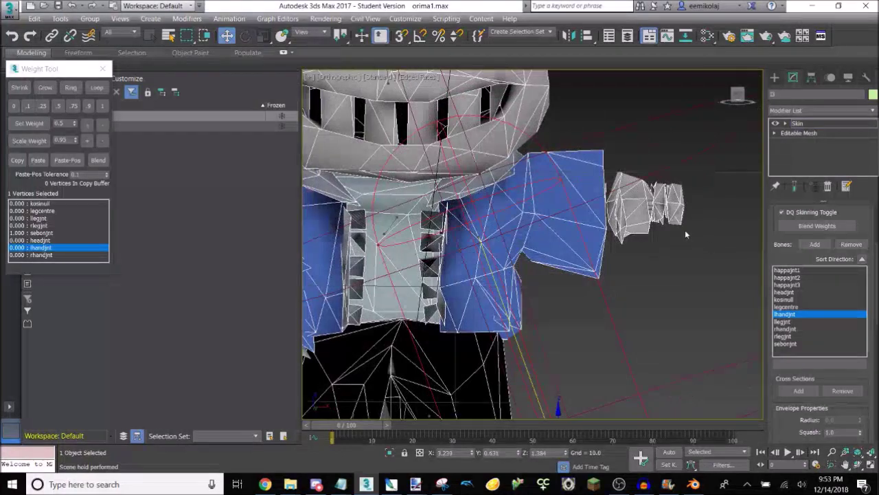
scroll(662, 209, up, 2)
mouse_move(496, 139)
mouse_down()
mouse_move(482, 128)
mouse_move(481, 141)
mouse_up()
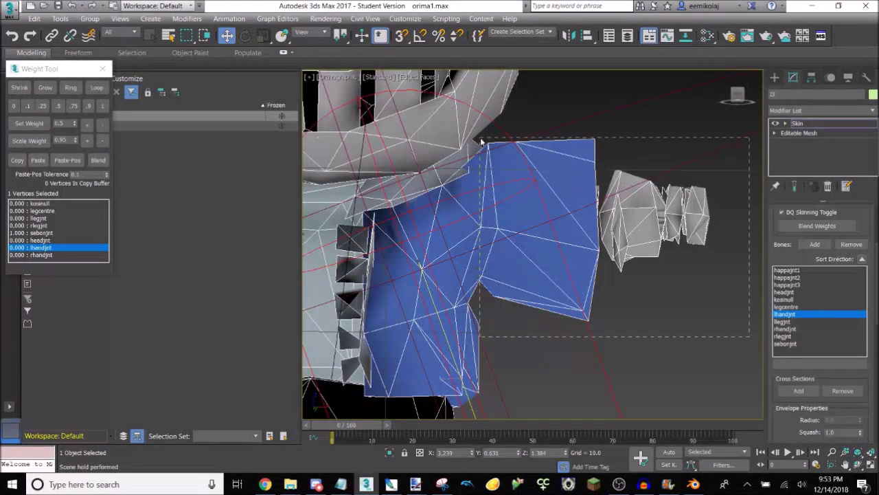
click(103, 106)
Select the stray vertex behind the left sleeve and assign it a weight of 1 on the sebonjnt bone.
drag(738, 101, 722, 103)
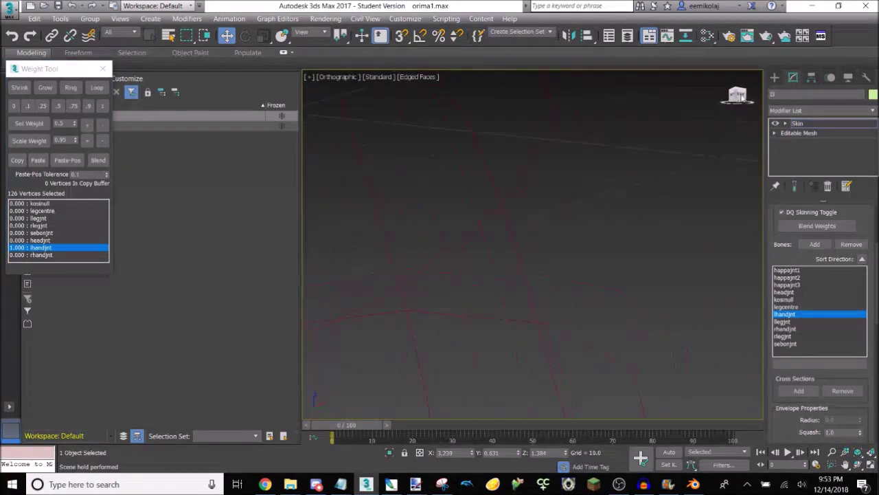
scroll(645, 208, down, 9)
scroll(556, 213, up, 3)
scroll(556, 212, up, 7)
click(589, 218)
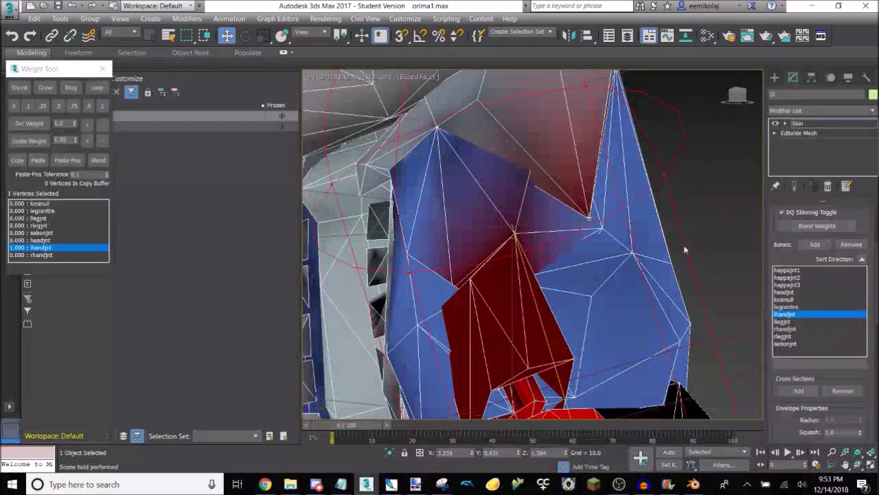
click(790, 344)
click(101, 110)
Examine the jacket's shoulders, sleeves and torso from several sides for wrongly weighted vertices.
mouse_move(737, 97)
mouse_down()
mouse_move(726, 105)
mouse_move(741, 105)
mouse_move(732, 103)
mouse_move(738, 95)
mouse_up()
scroll(609, 241, down, 4)
scroll(430, 232, up, 6)
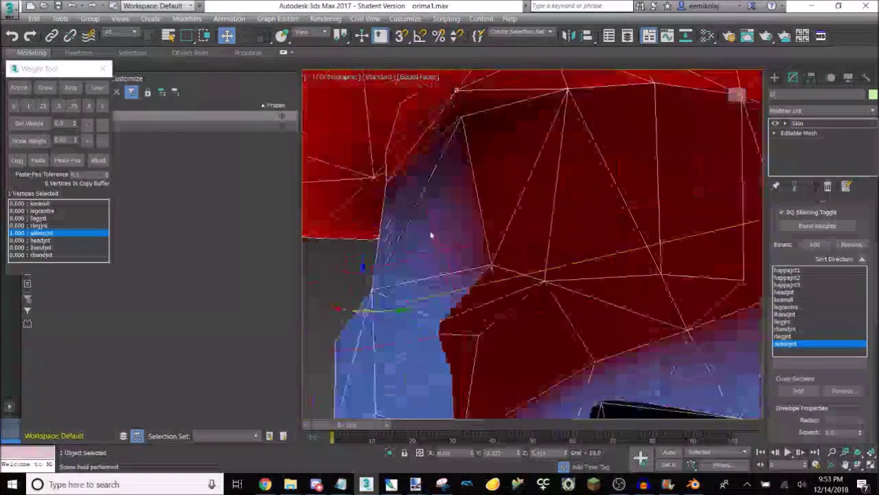
drag(736, 97, 741, 104)
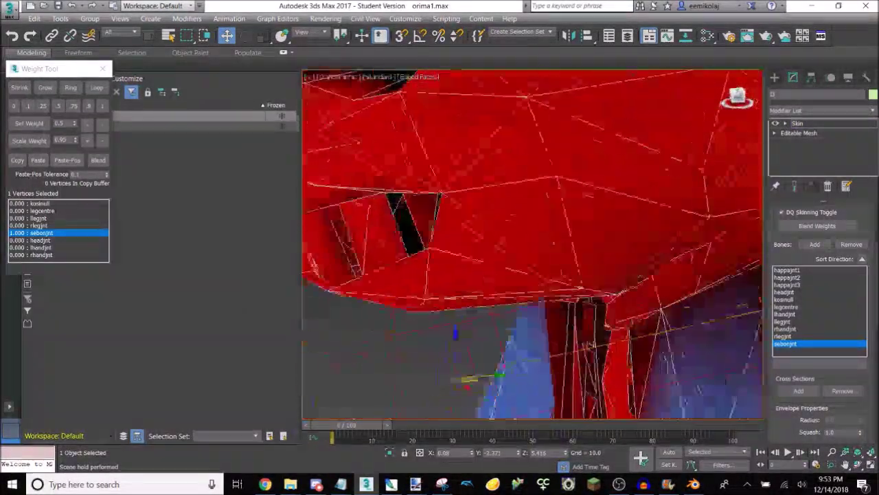
scroll(494, 230, down, 6)
scroll(543, 274, up, 5)
drag(745, 96, 714, 102)
scroll(489, 198, down, 6)
scroll(591, 245, up, 4)
click(726, 97)
scroll(582, 328, up, 3)
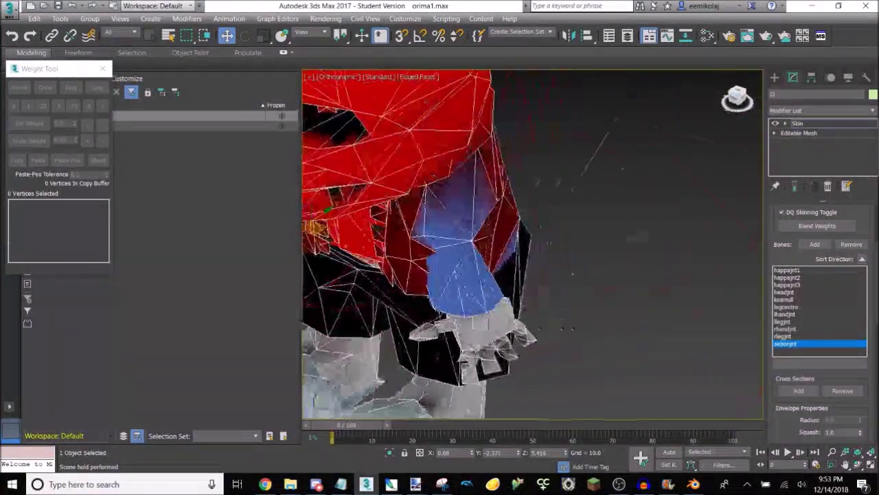
Scrub to frame 72, select the vertex at the front of the left armpit and assign it a weight of 1 on sebonjnt.
drag(349, 426, 621, 391)
drag(734, 102, 679, 156)
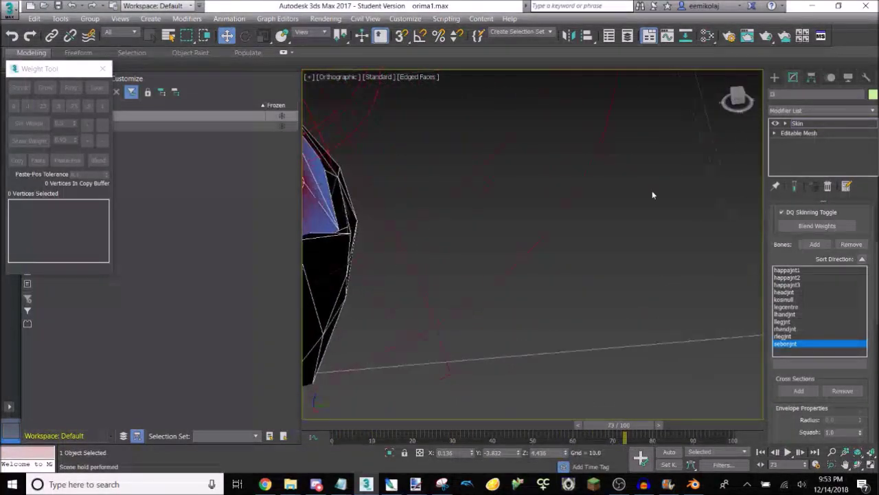
scroll(646, 233, down, 5)
scroll(439, 237, up, 3)
drag(599, 431, 622, 370)
drag(747, 98, 802, 131)
scroll(676, 208, up, 5)
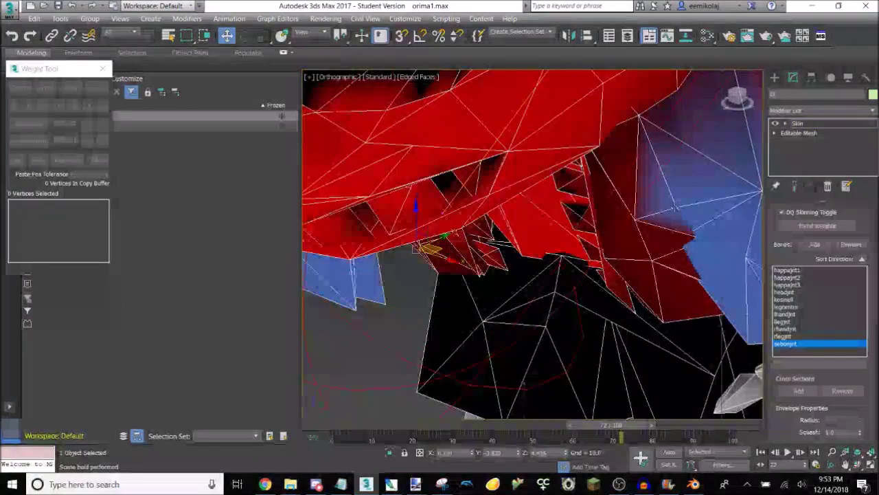
click(675, 208)
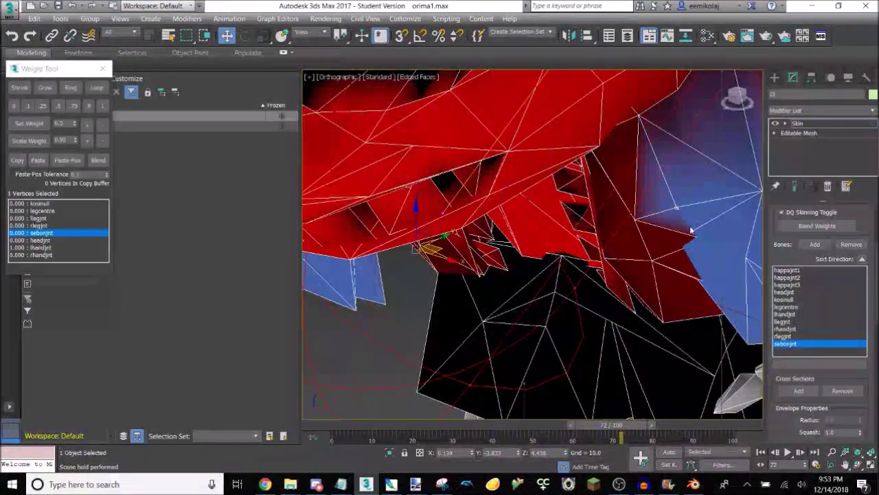
click(102, 105)
Return to frame 0 and examine the lhandjnt bone's weighting on the arms and body from several sides.
scroll(553, 410, down, 5)
drag(595, 425, 275, 338)
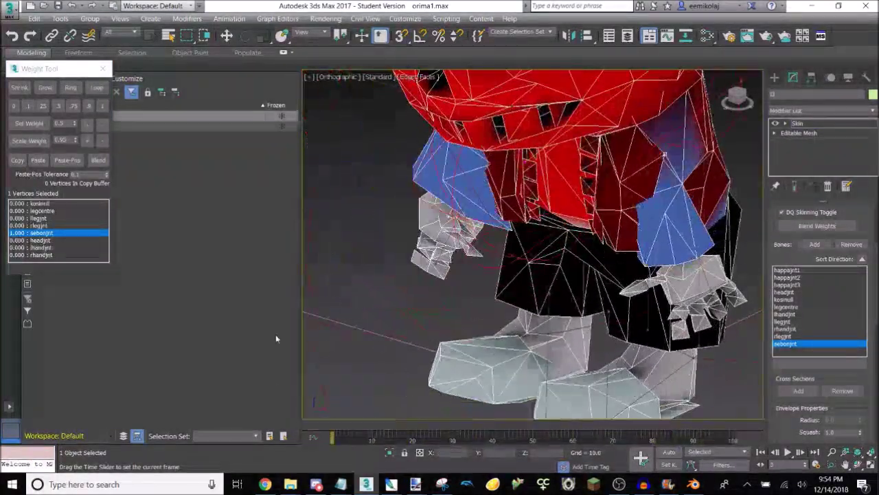
click(796, 330)
click(791, 316)
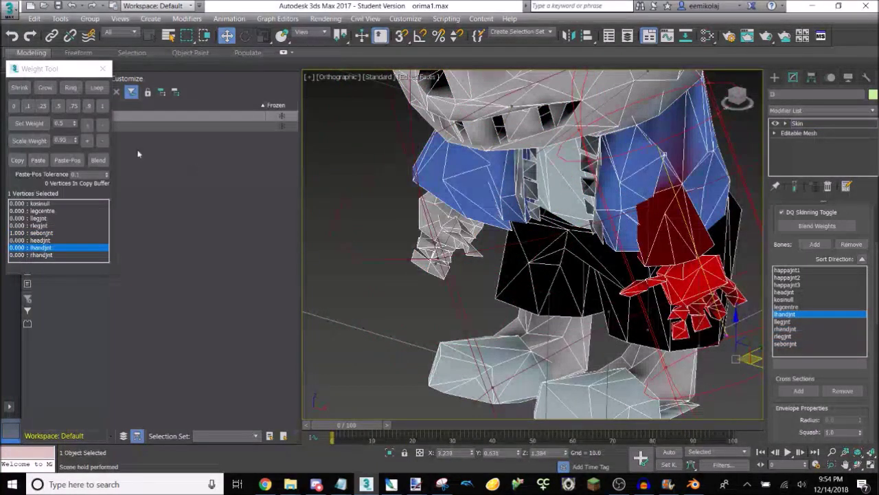
drag(734, 97, 695, 105)
scroll(459, 244, down, 10)
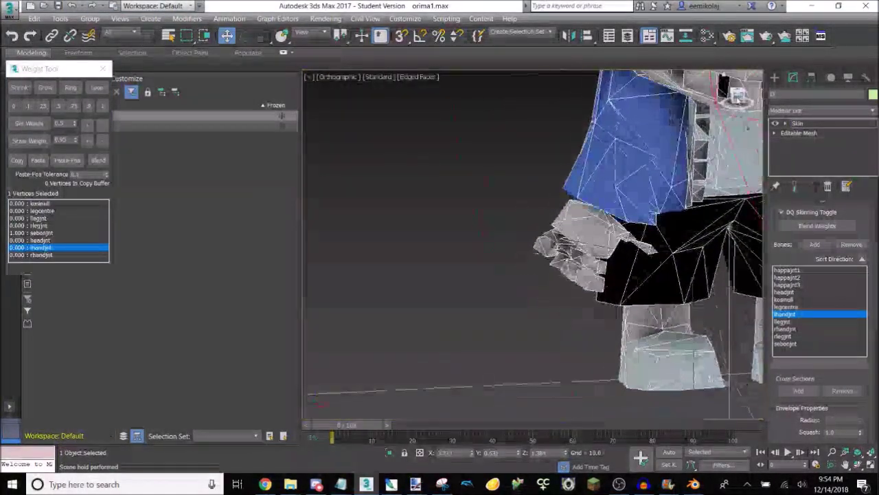
scroll(649, 232, up, 10)
scroll(649, 232, down, 5)
scroll(649, 232, up, 3)
drag(736, 95, 739, 81)
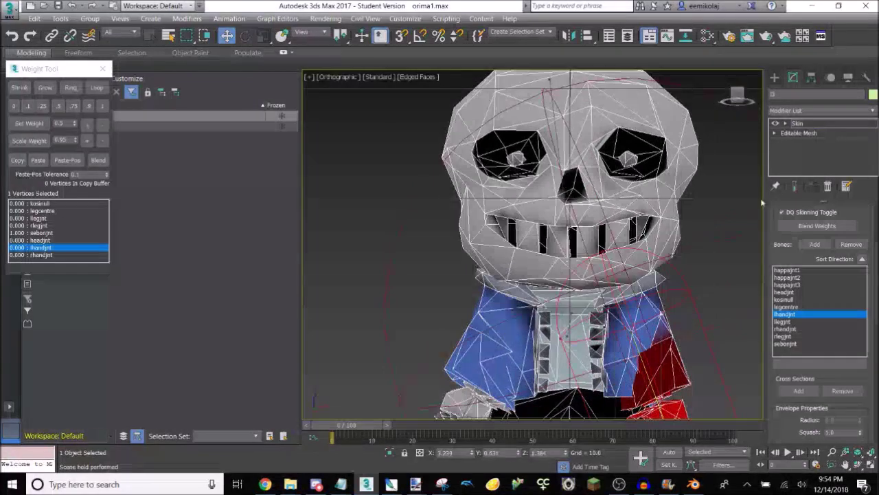
Select the headjnt bone and assign the upper skull's vertices, down to the mouth, a weight of 1.
click(786, 293)
scroll(626, 296, down, 5)
scroll(625, 252, up, 3)
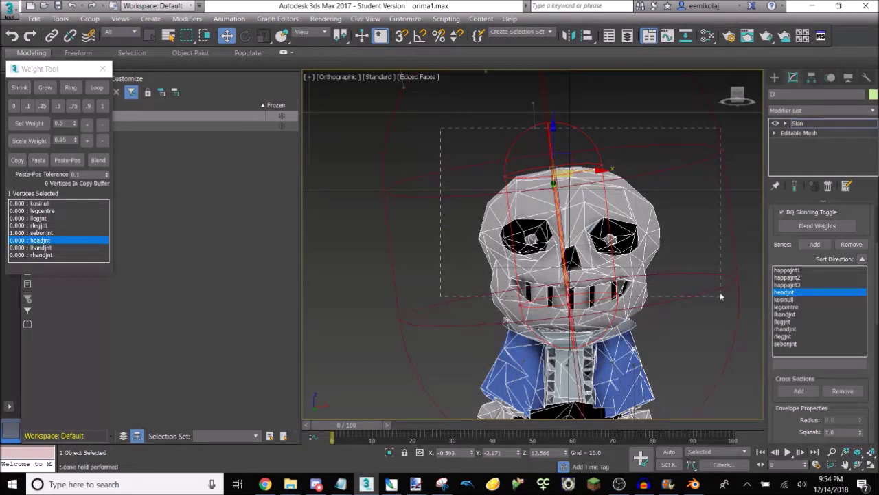
drag(725, 287, 725, 287)
click(102, 105)
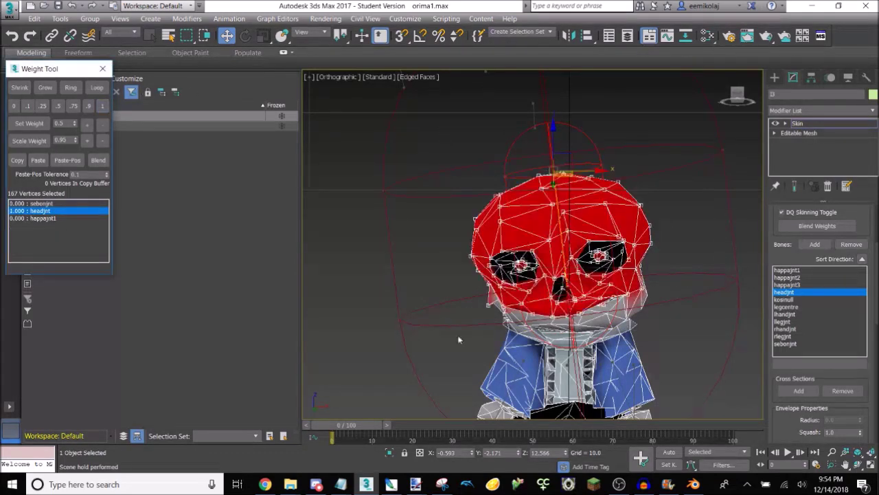
Scrub to frame 21, select the vertices of the lower teeth and jaw and assign them a weight of 1 on headjnt.
drag(345, 429, 416, 420)
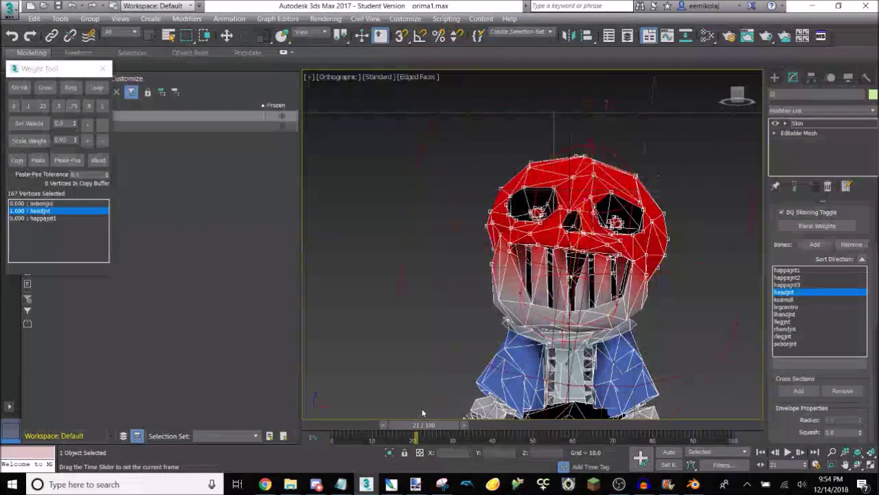
scroll(587, 310, up, 4)
scroll(614, 334, down, 3)
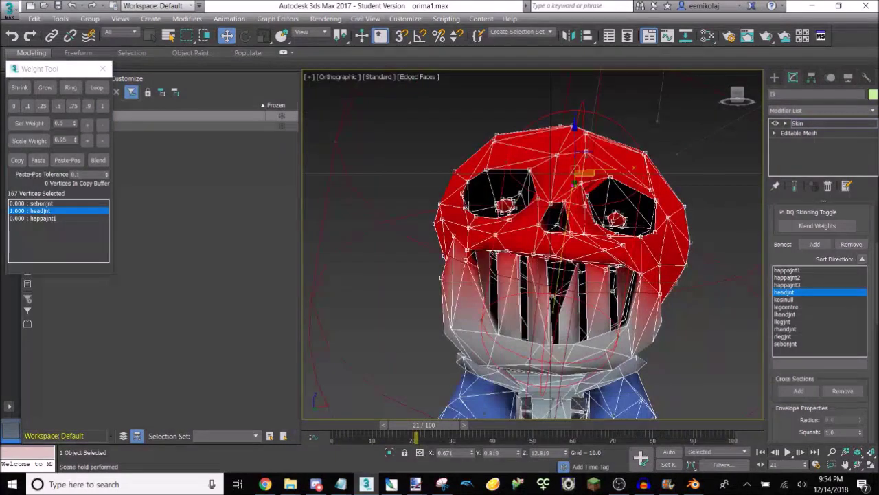
scroll(495, 368, up, 4)
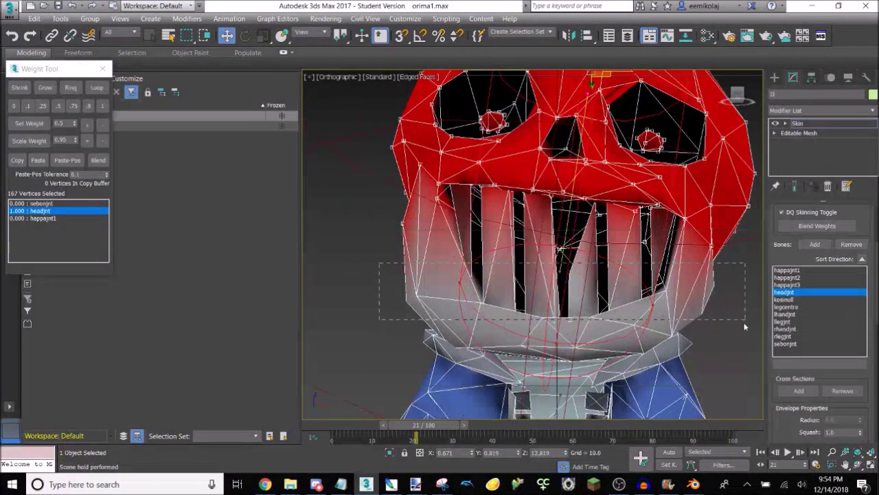
drag(753, 326, 754, 326)
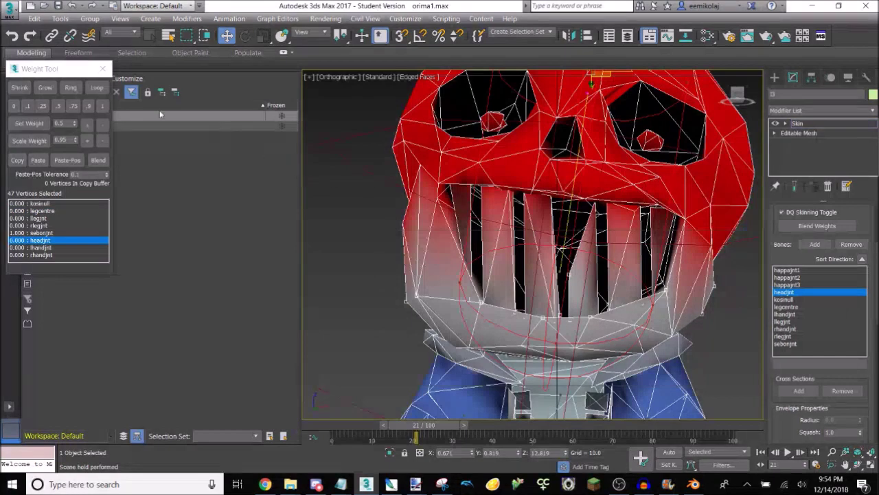
click(104, 107)
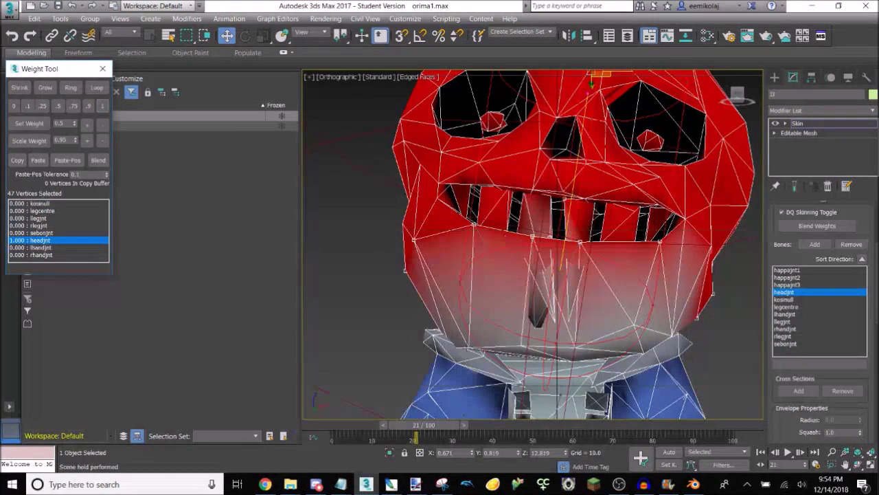
Assign the chin's lower corner vertex on the character's right and the adjacent central vertices a weight of 1 on headjnt.
scroll(460, 353, up, 2)
click(473, 347)
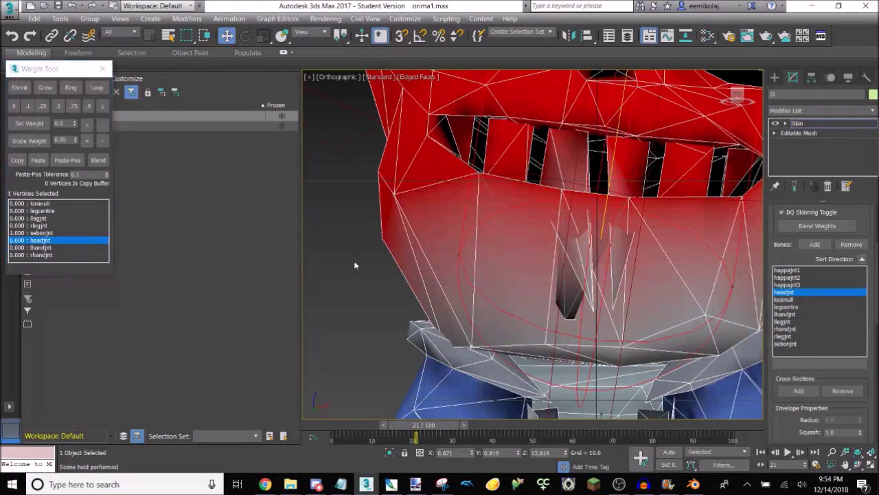
click(104, 106)
drag(543, 345, 573, 325)
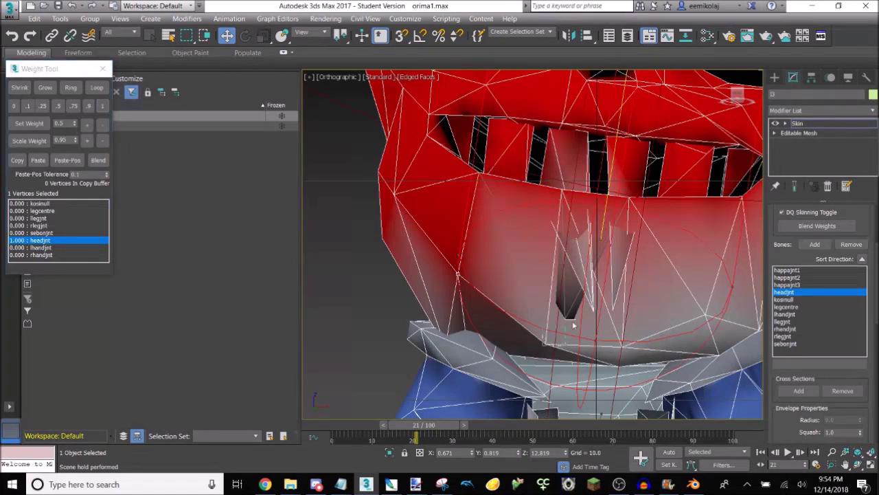
click(103, 106)
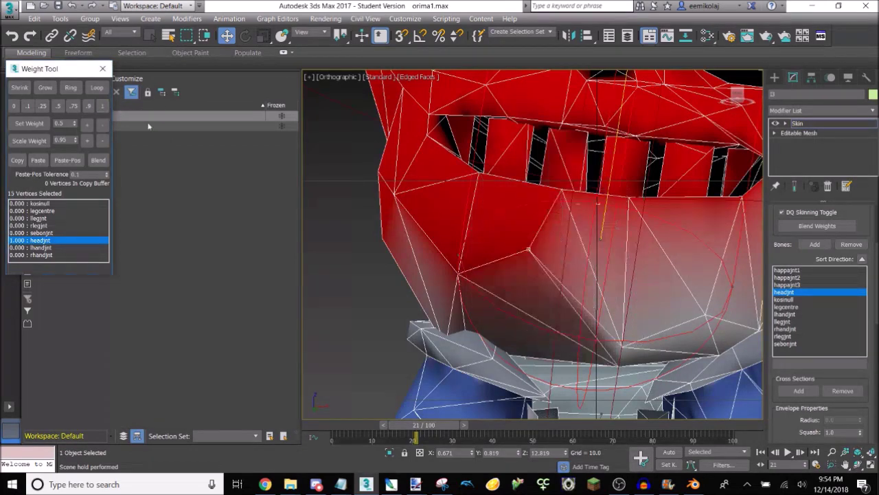
Select the remaining front chin vertices toward the character's left and assign them a weight of 1 on headjnt.
click(623, 346)
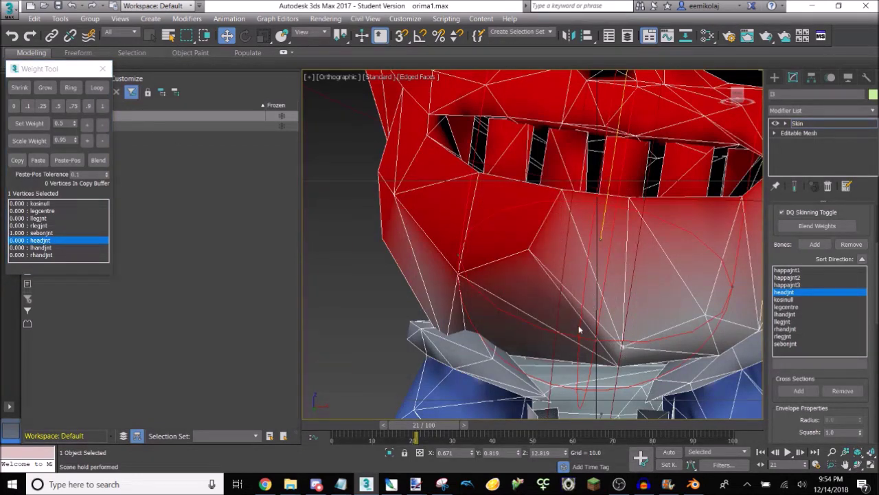
scroll(580, 329, down, 2)
scroll(738, 346, up, 2)
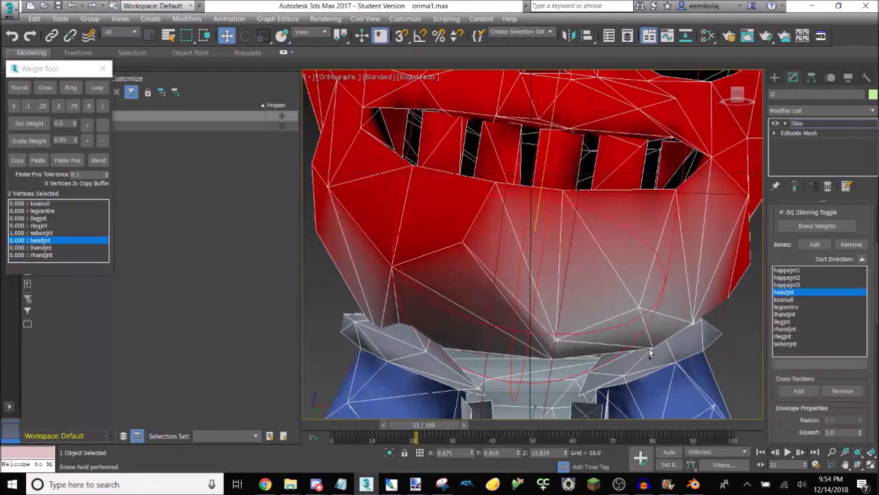
scroll(649, 348, up, 5)
ctrl+click(648, 346)
scroll(644, 343, down, 4)
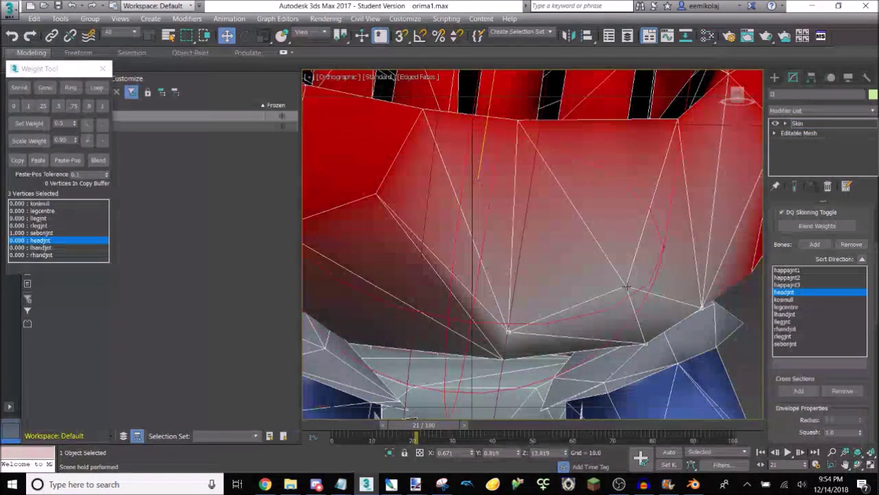
click(103, 106)
scroll(592, 314, down, 4)
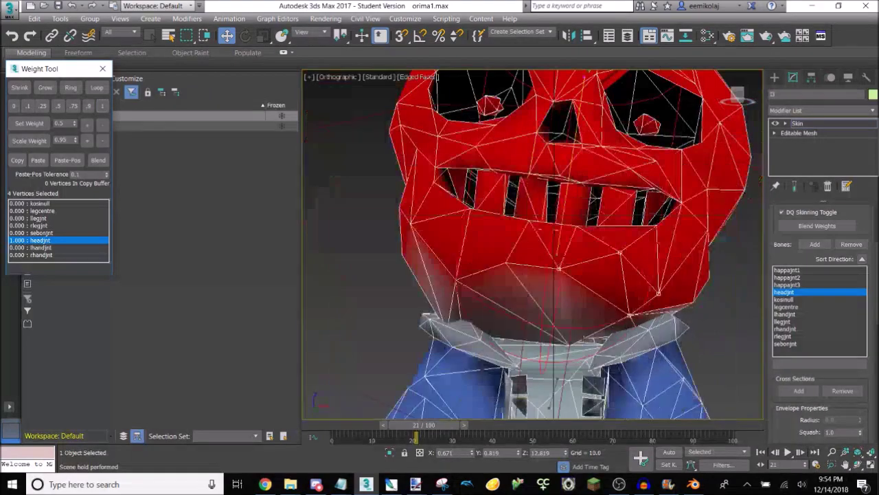
Assign the central vertices on the underside of the chin a weight of 1 on headjnt.
scroll(567, 359, up, 4)
click(561, 340)
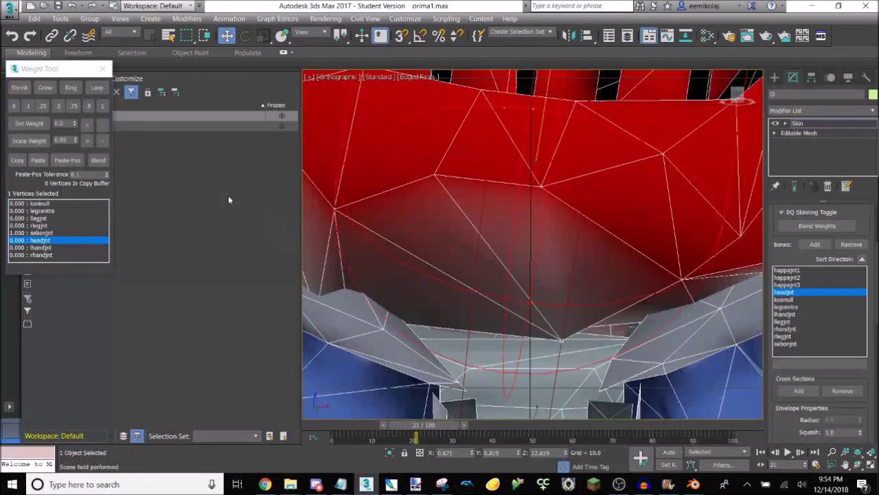
click(102, 105)
scroll(642, 263, down, 2)
mouse_move(735, 95)
mouse_down()
mouse_move(768, 93)
mouse_move(733, 97)
mouse_up()
scroll(574, 287, up, 5)
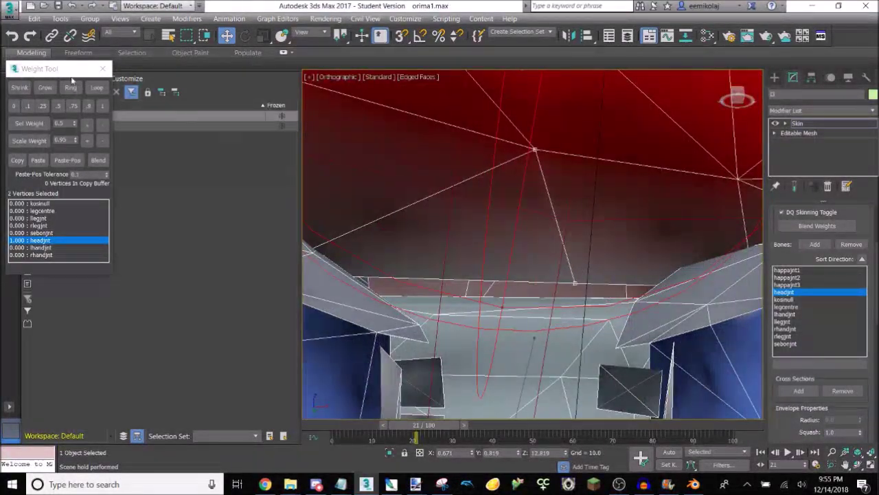
click(103, 106)
Switch to wireframe display and assign the jaw vertex hidden behind the character's left collar a weight of 1 on headjnt.
drag(739, 104, 753, 96)
scroll(648, 298, down, 3)
scroll(690, 306, up, 6)
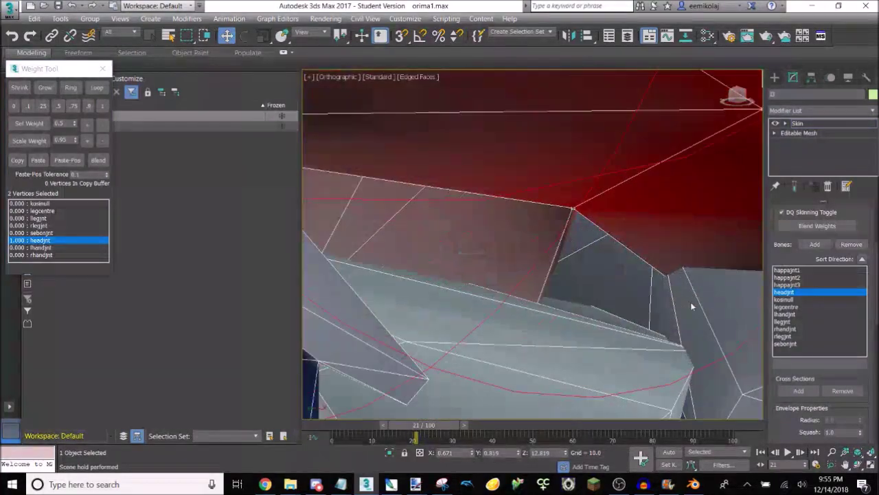
scroll(465, 134, down, 3)
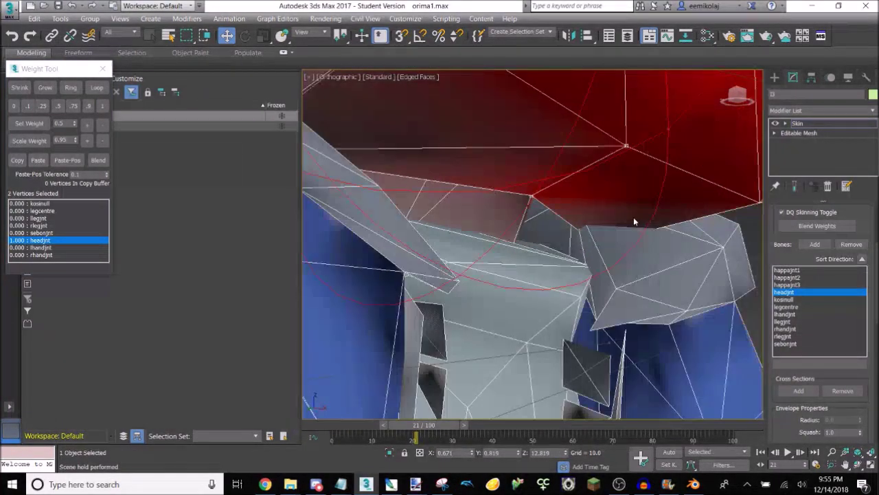
scroll(452, 163, up, 3)
click(414, 85)
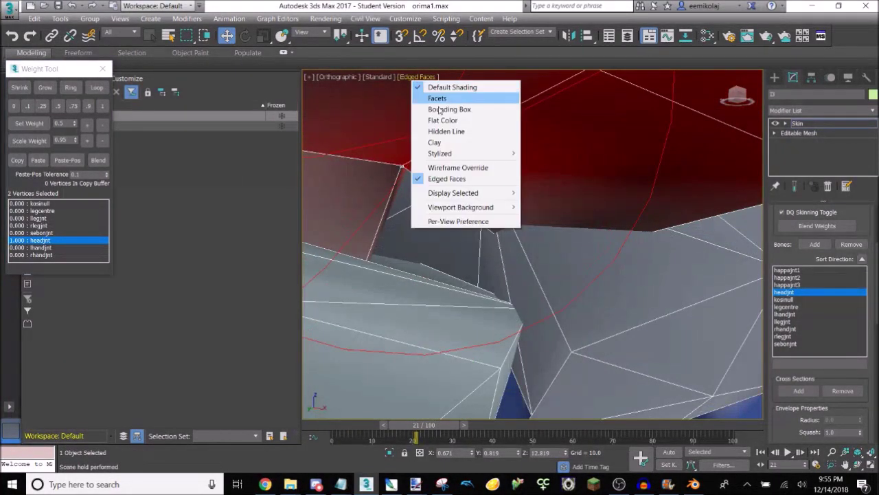
click(448, 167)
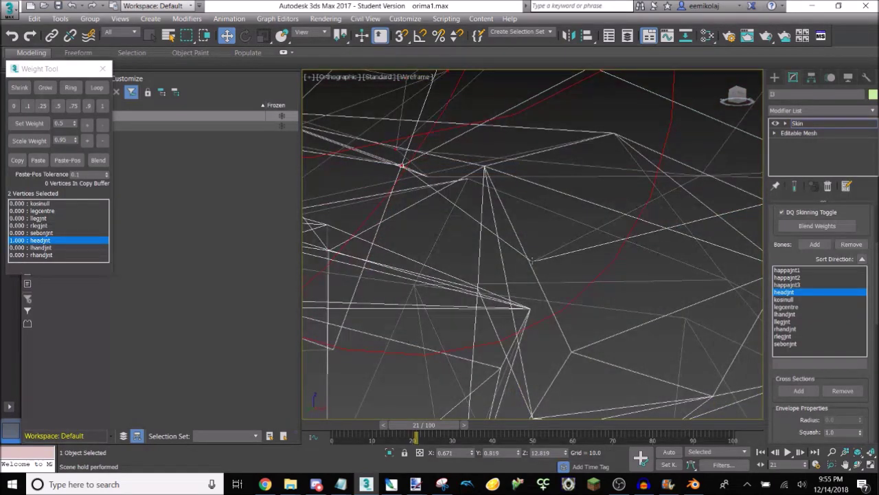
click(101, 106)
Restore the viewport's default shading with edged faces.
click(404, 84)
click(426, 97)
click(430, 76)
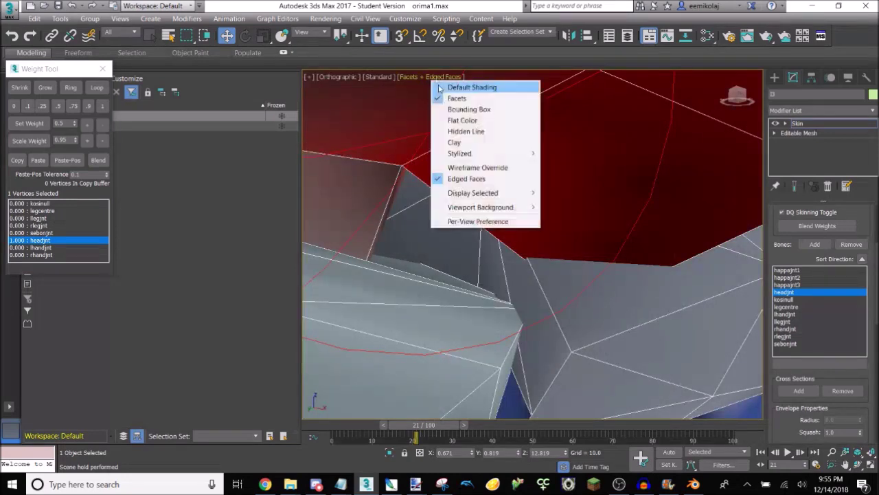
click(735, 99)
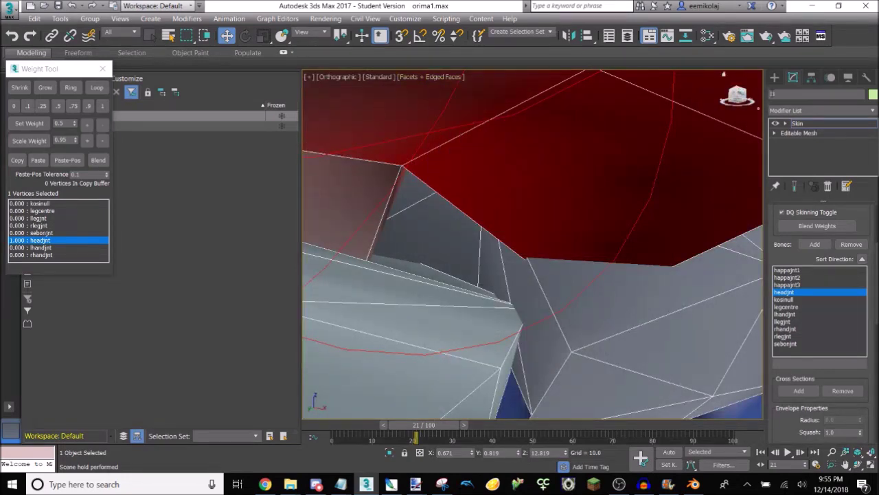
scroll(586, 257, down, 10)
click(431, 77)
click(445, 87)
In wireframe display, assign the outer jaw vertex behind the character's right collar a weight of 1 on headjnt, then restore default shading.
drag(738, 98, 627, 98)
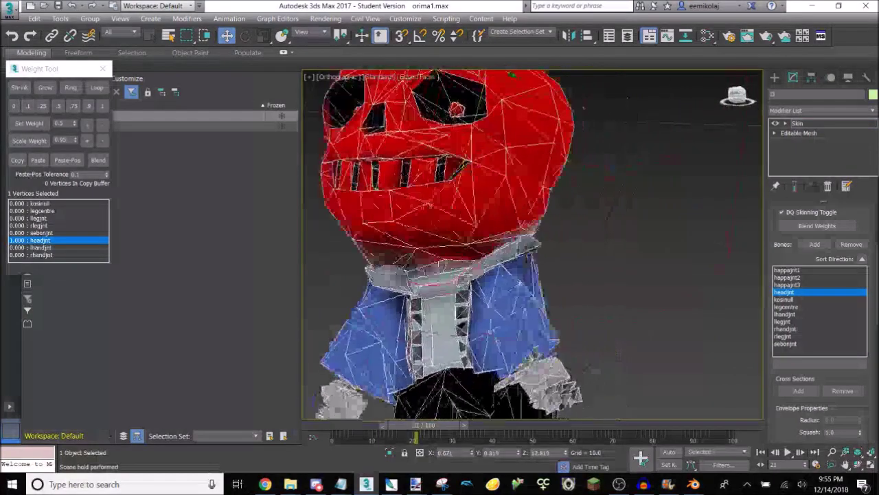
scroll(375, 100, up, 8)
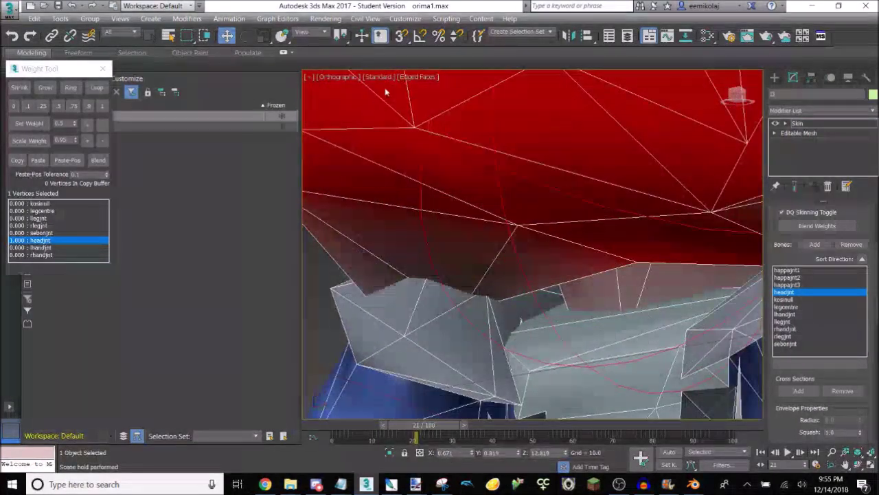
click(409, 79)
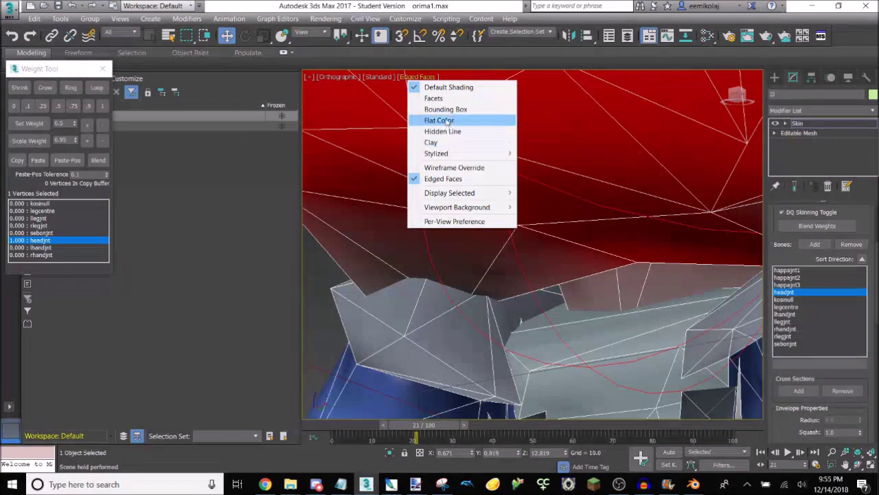
click(463, 167)
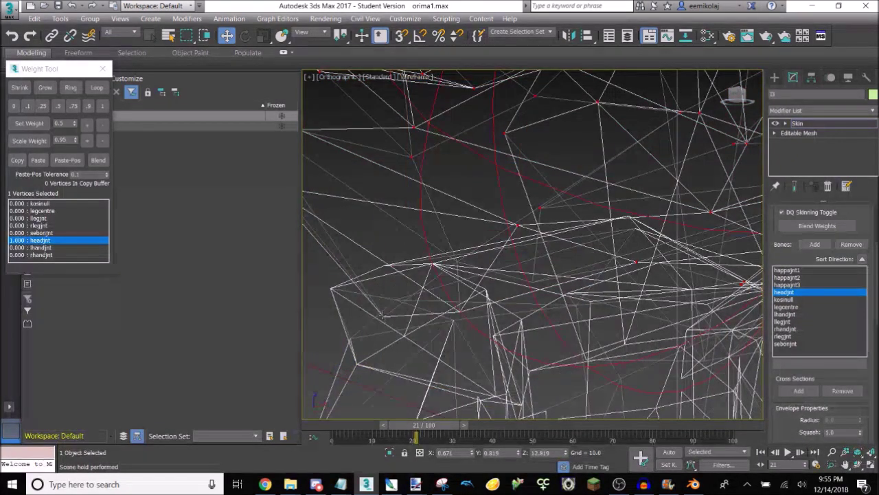
click(102, 105)
click(421, 77)
click(445, 87)
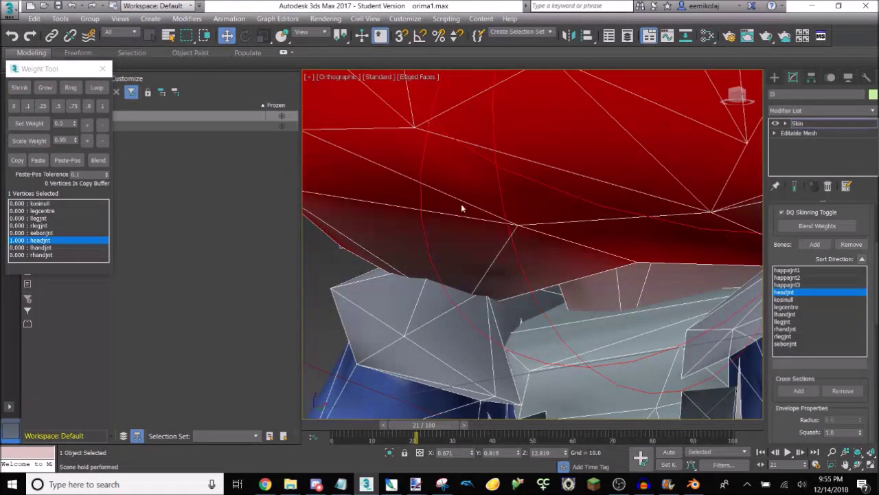
In wireframe display, assign the inner jaw vertex behind the same collar a weight of 1 on headjnt, and return to default shading.
click(421, 77)
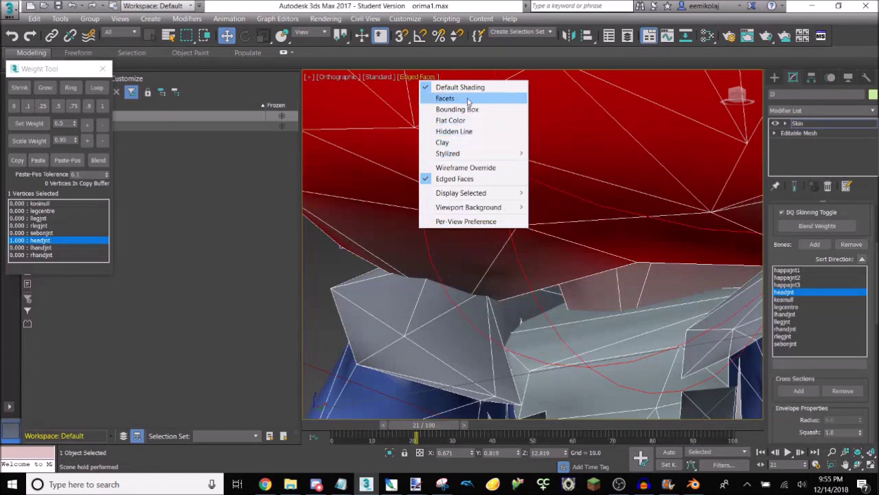
click(462, 169)
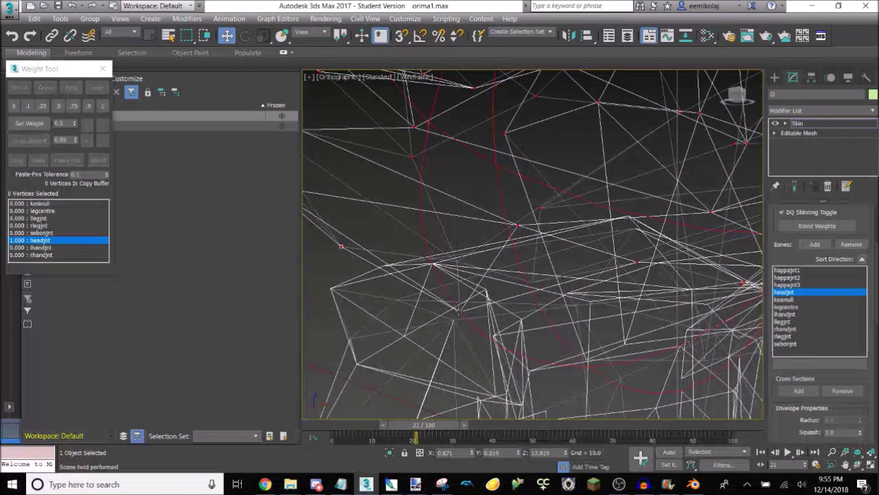
click(101, 108)
click(415, 80)
click(413, 88)
scroll(456, 264, down, 3)
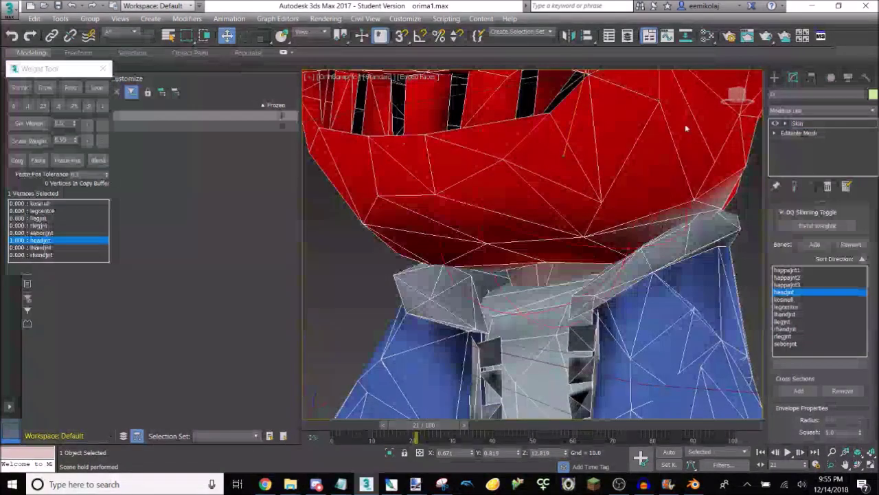
drag(735, 95, 628, 152)
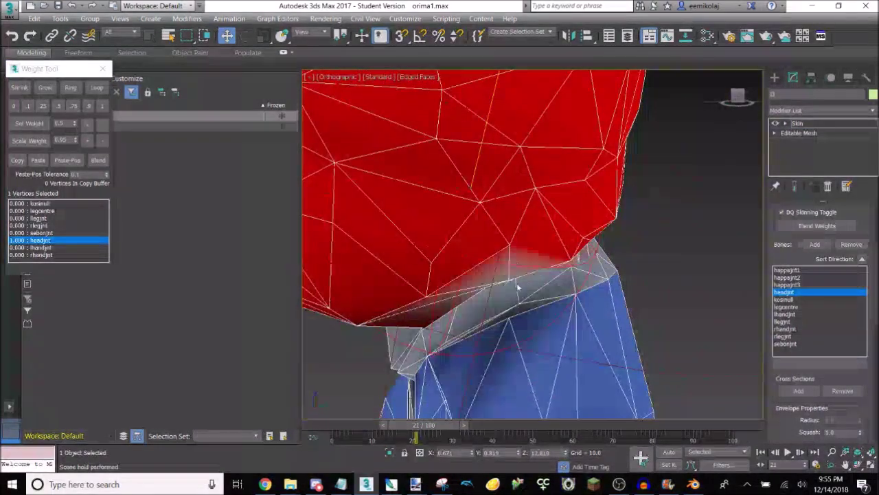
Assign the next jaw vertices above the collar a weight of 1 on headjnt, using wireframe for the hidden one, and restore default shading.
click(102, 107)
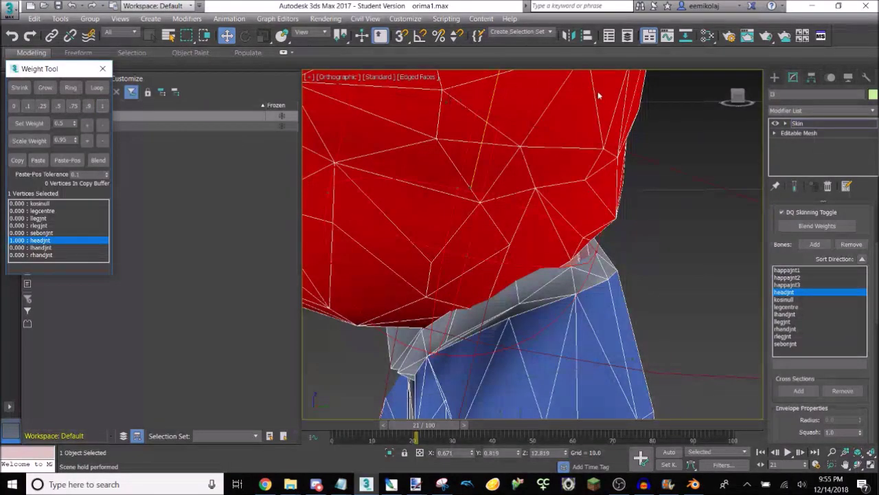
drag(738, 96, 625, 137)
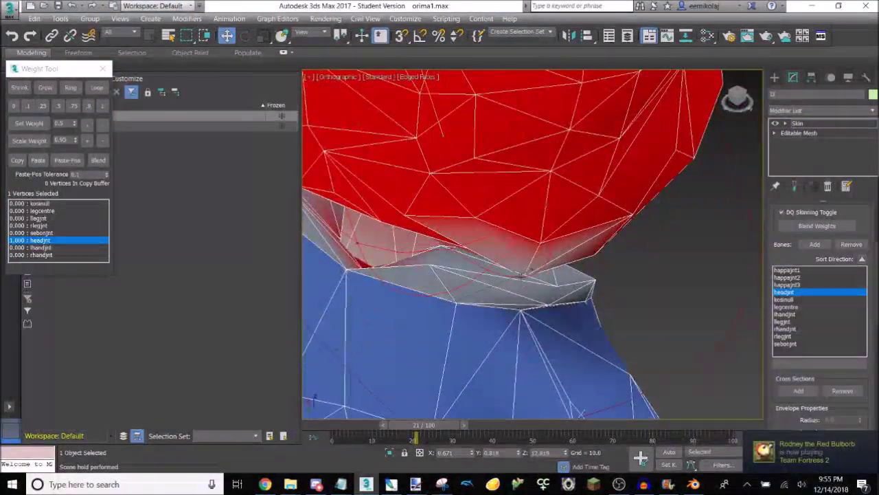
click(785, 343)
scroll(533, 277, up, 5)
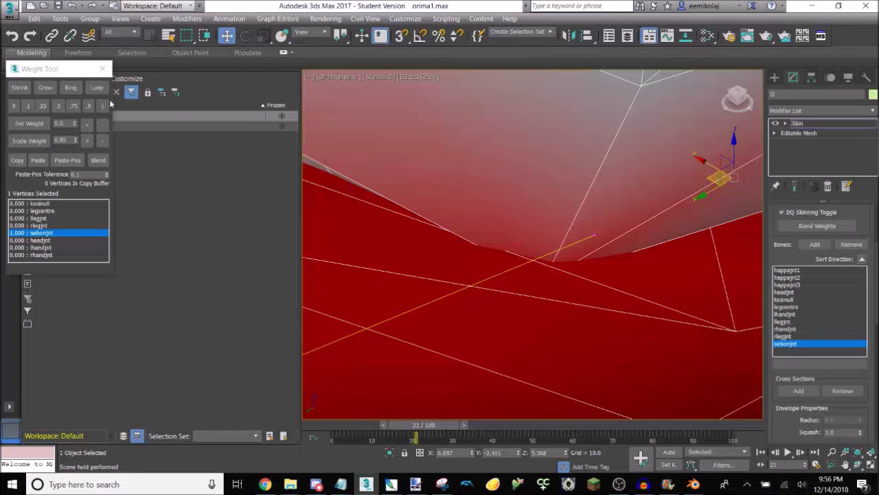
click(409, 77)
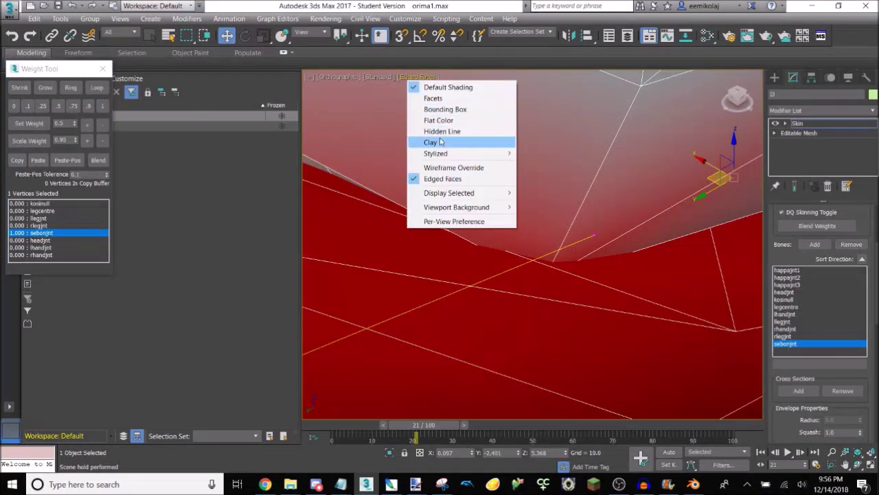
click(465, 169)
scroll(564, 259, down, 2)
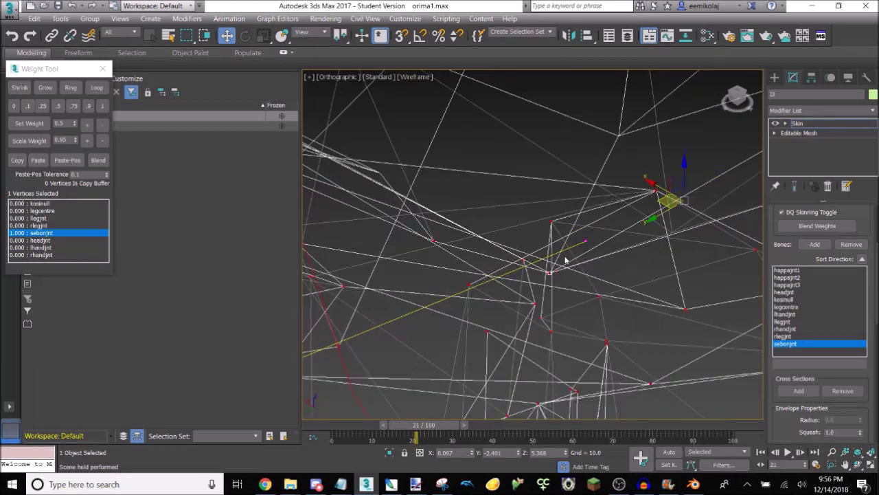
click(785, 291)
click(104, 106)
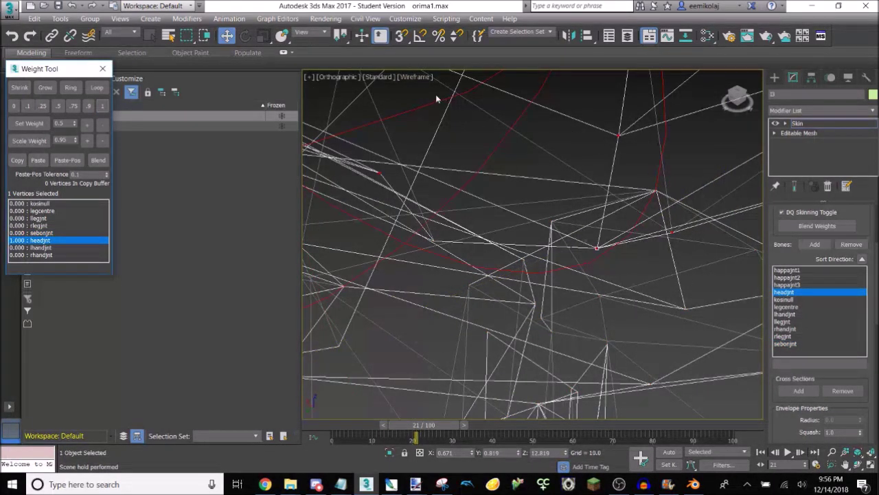
click(416, 80)
click(416, 89)
In wireframe display, assign the stray vertex hanging just below the head's rear lower edge a weight of 1 on headjnt, then restore default shading.
scroll(444, 176, down, 6)
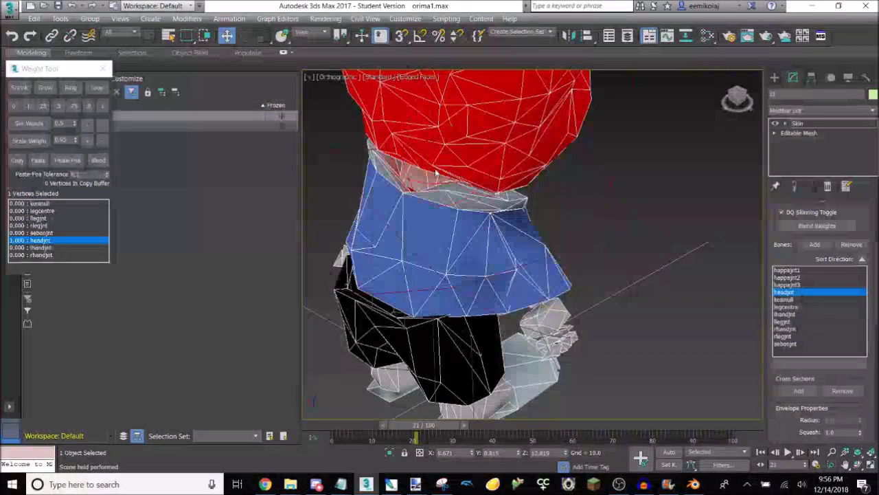
scroll(444, 178, up, 3)
mouse_move(511, 206)
alt+middle_down()
mouse_move(571, 200)
mouse_move(526, 219)
mouse_move(522, 212)
alt+middle_up()
scroll(522, 211, up, 5)
scroll(592, 175, up, 3)
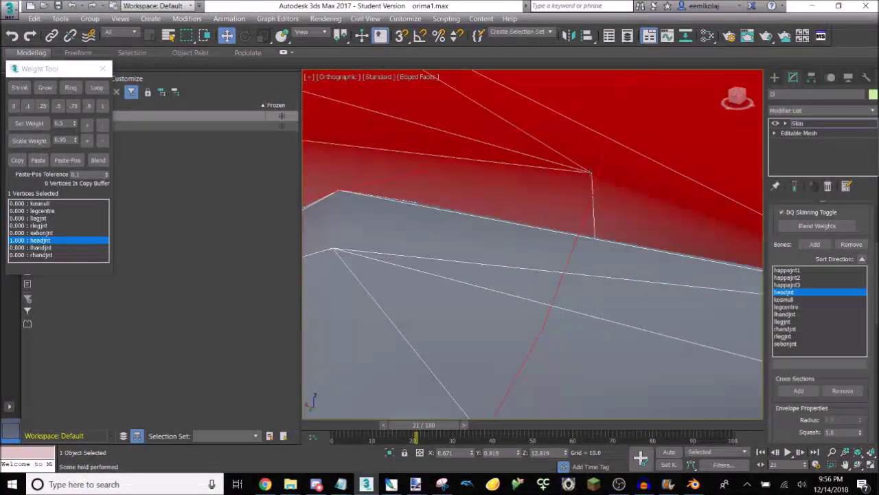
scroll(593, 187, down, 5)
drag(732, 104, 735, 96)
alt+middle_drag(608, 230, 612, 222)
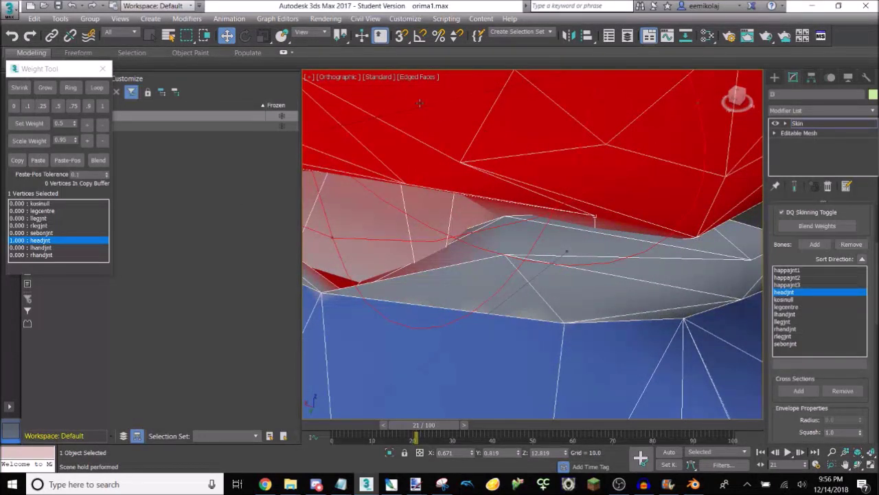
click(423, 78)
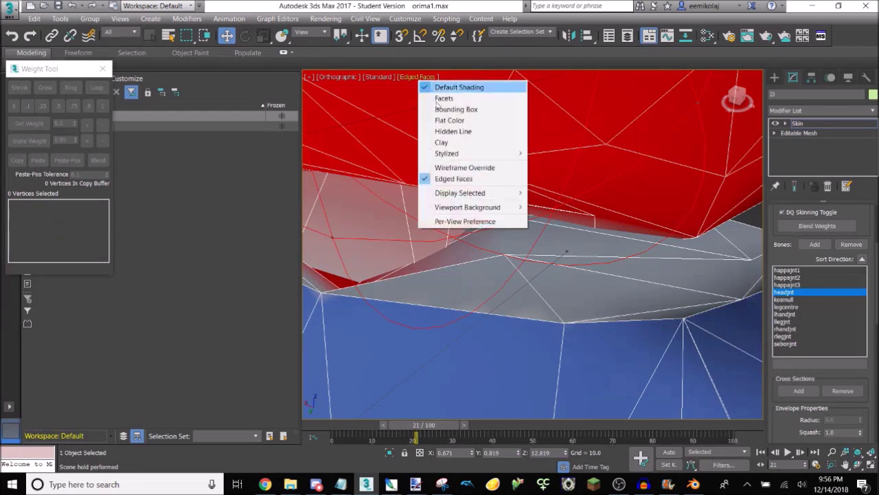
click(460, 168)
click(595, 248)
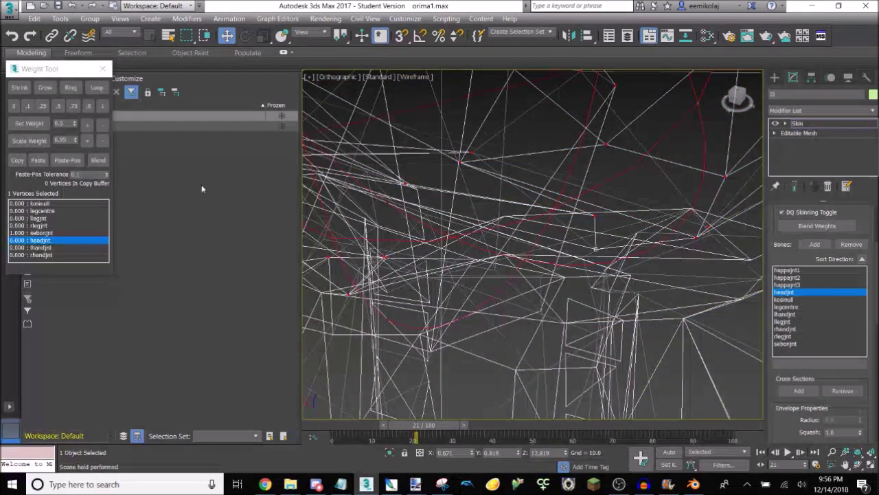
click(102, 106)
click(411, 77)
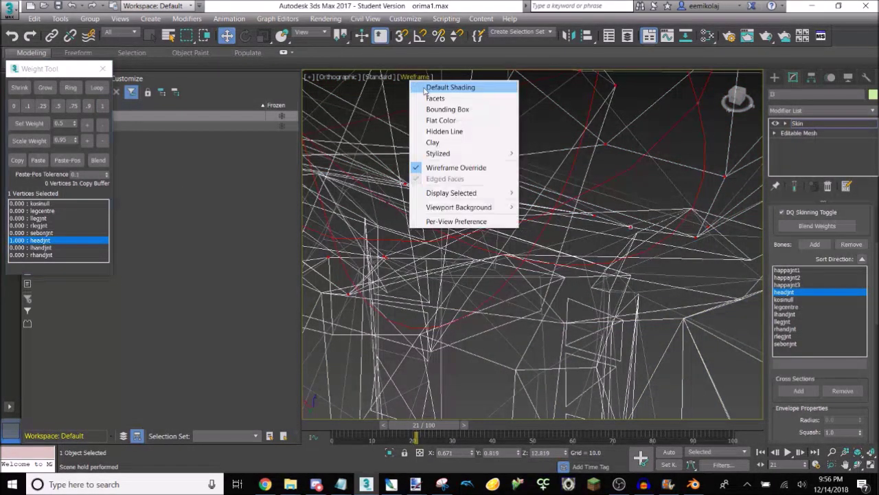
click(420, 84)
At frame 6, assign the three upper collar vertices at the back of the neck a weight of 1 on sebonjnt.
alt+middle_drag(595, 217, 647, 202)
scroll(647, 203, down, 6)
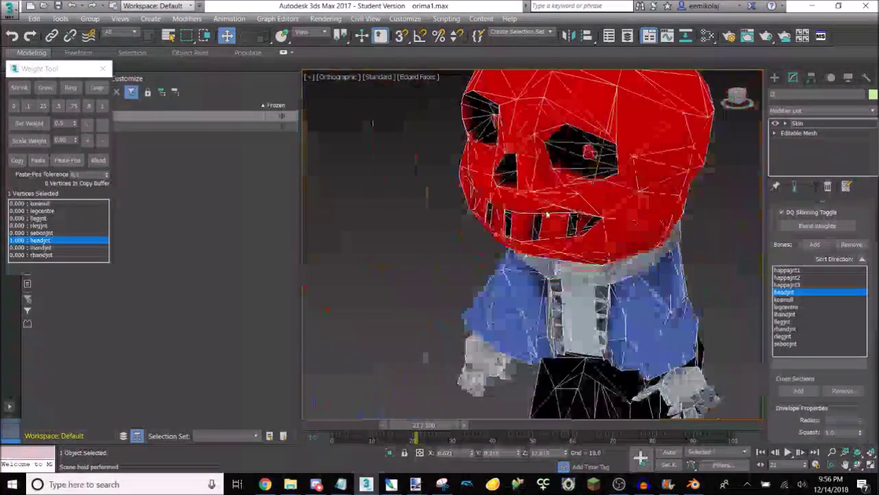
click(736, 99)
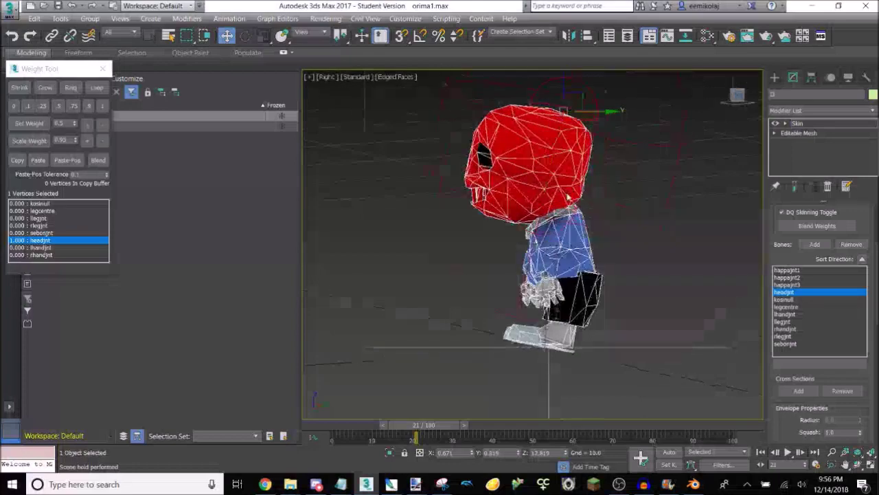
scroll(426, 388, up, 5)
drag(437, 435, 374, 407)
scroll(565, 206, up, 5)
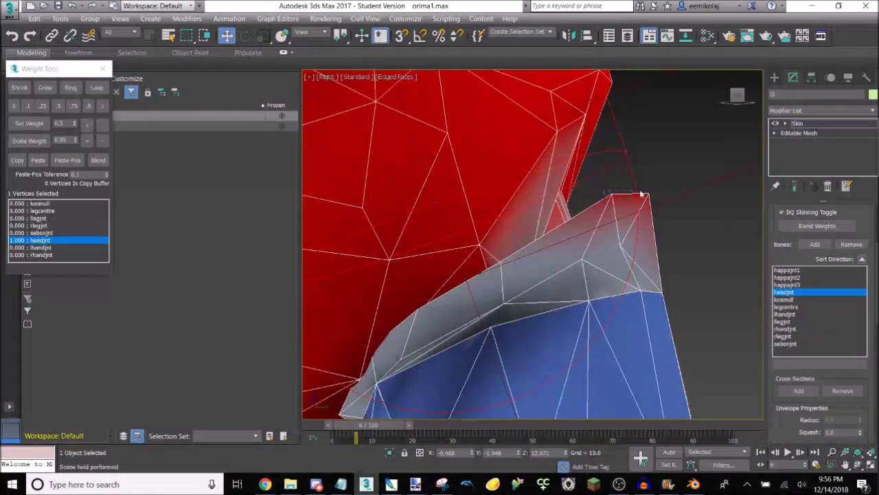
click(785, 343)
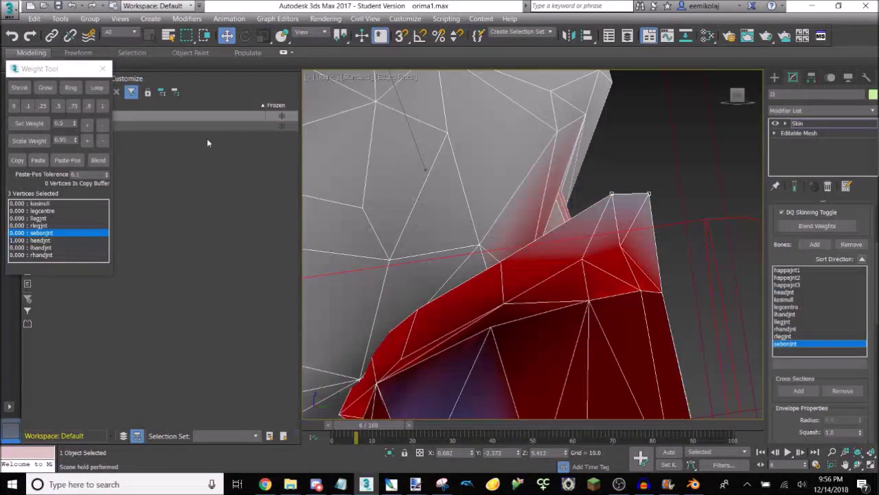
click(104, 106)
Assign the two remaining raised collar vertices at the back of the neck a weight of 1 on sebonjnt.
drag(739, 108, 697, 163)
scroll(571, 309, up, 4)
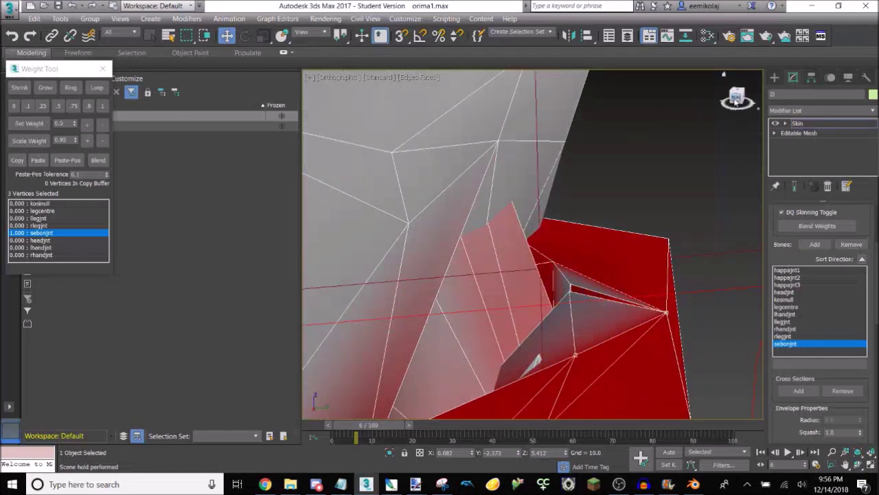
click(736, 99)
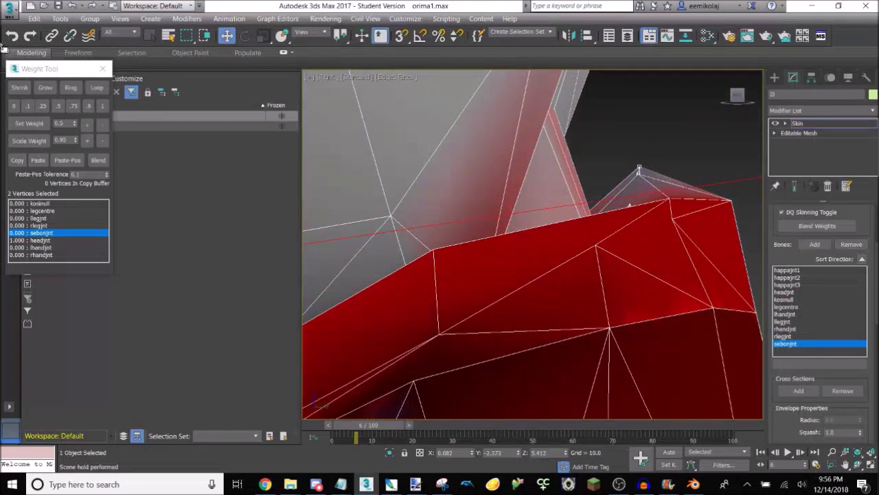
click(102, 105)
At frame 0, assign the head's lower edge vertex that dips behind the rear collar a weight of 1 on headjnt.
alt+middle_drag(630, 204, 389, 297)
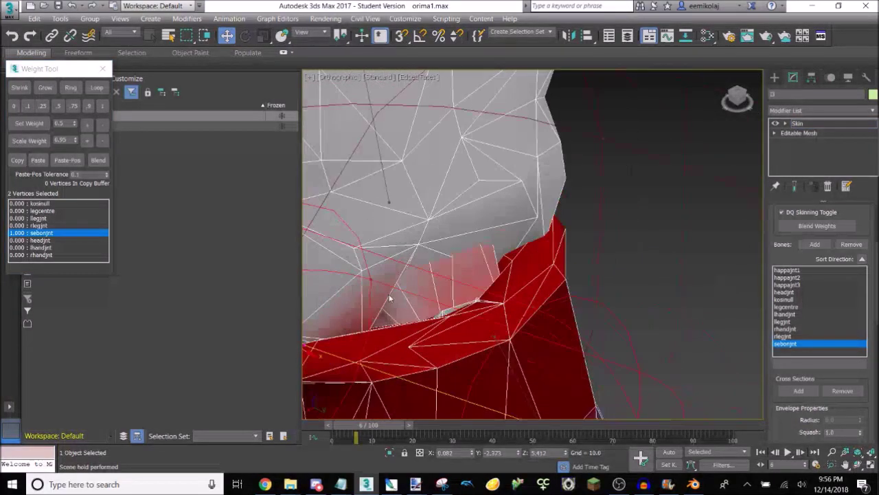
drag(740, 107, 732, 104)
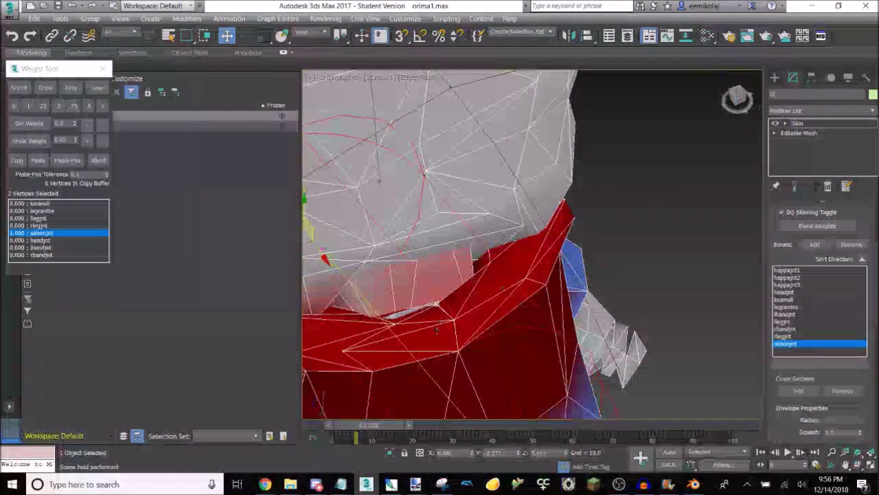
scroll(318, 342, down, 1)
scroll(341, 329, up, 5)
scroll(550, 333, down, 4)
scroll(440, 320, up, 4)
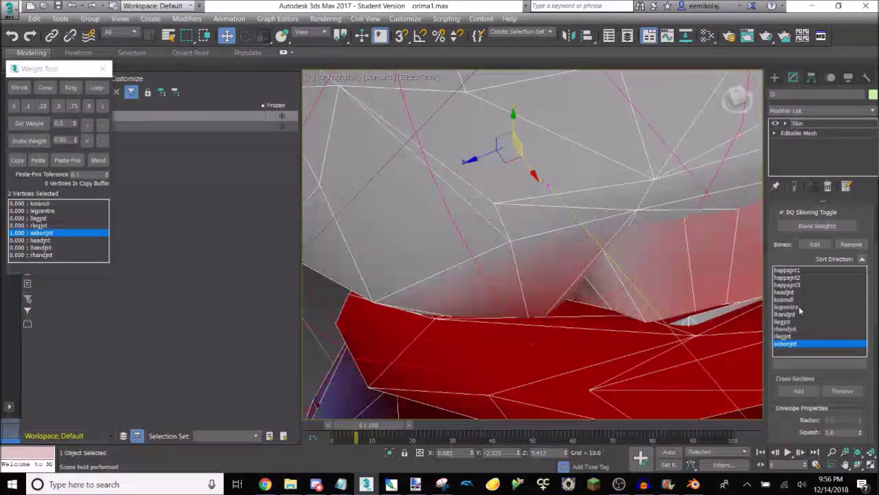
click(784, 293)
drag(383, 429, 358, 416)
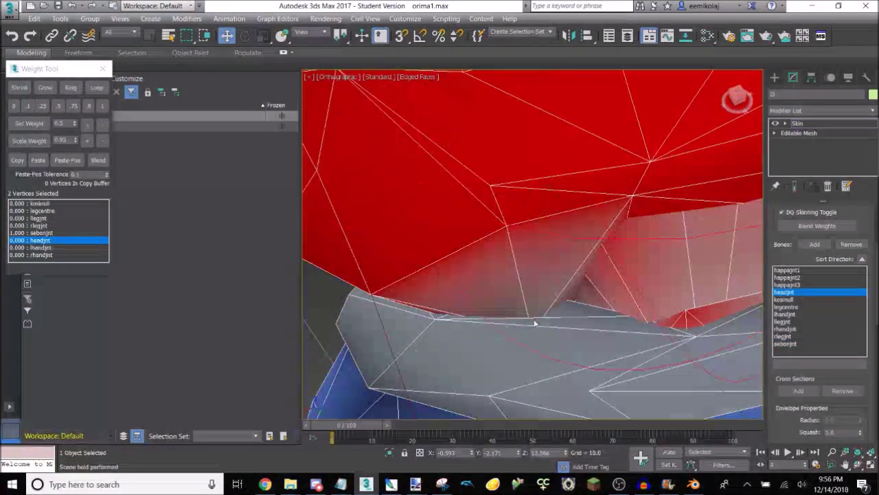
click(101, 107)
Scrub the animation between frames 0 and 78 and examine how the head and collar deform from the back and front.
scroll(518, 206, down, 6)
scroll(639, 214, up, 5)
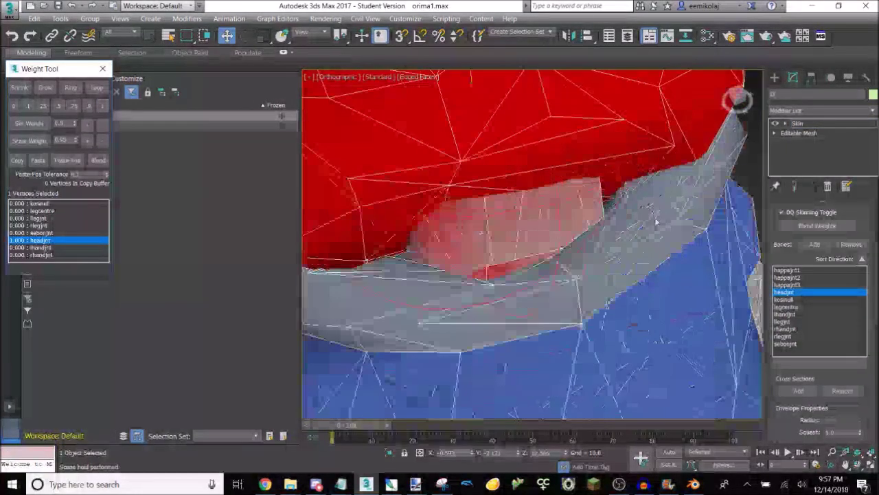
scroll(630, 208, down, 4)
drag(372, 424, 282, 388)
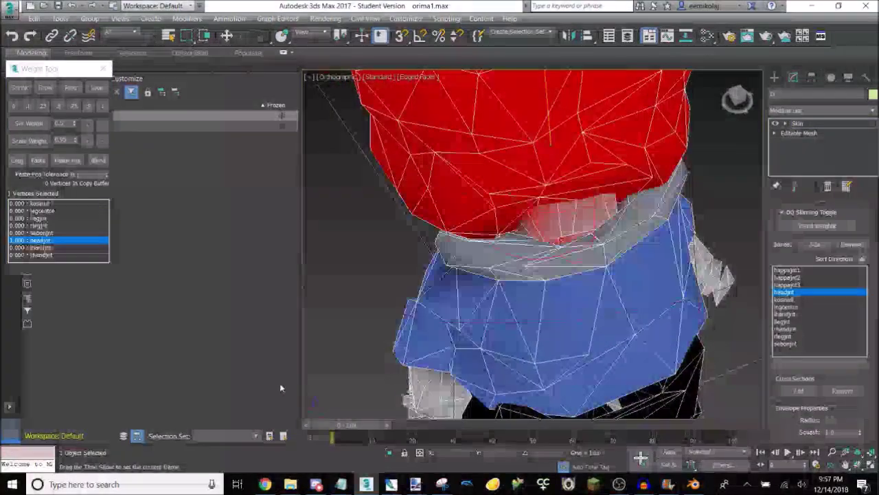
drag(744, 105, 533, 84)
scroll(491, 218, down, 3)
drag(384, 423, 673, 388)
scroll(622, 319, down, 2)
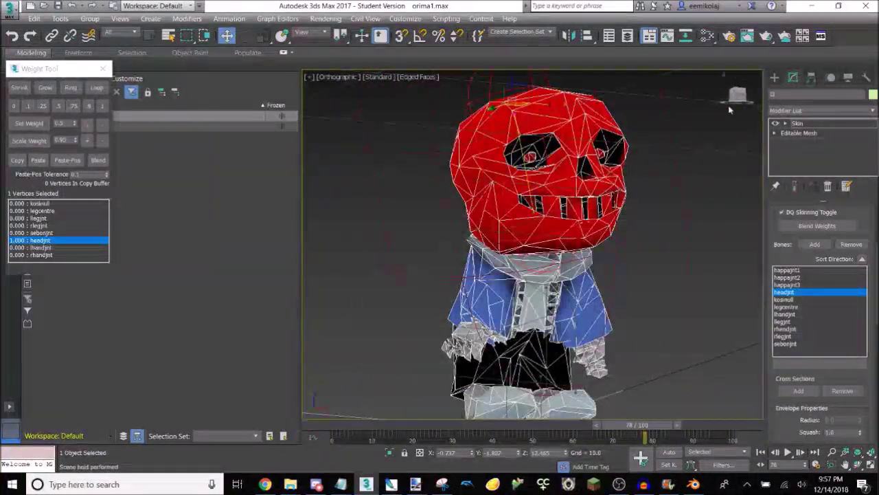
key(f)
scroll(552, 336, down, 4)
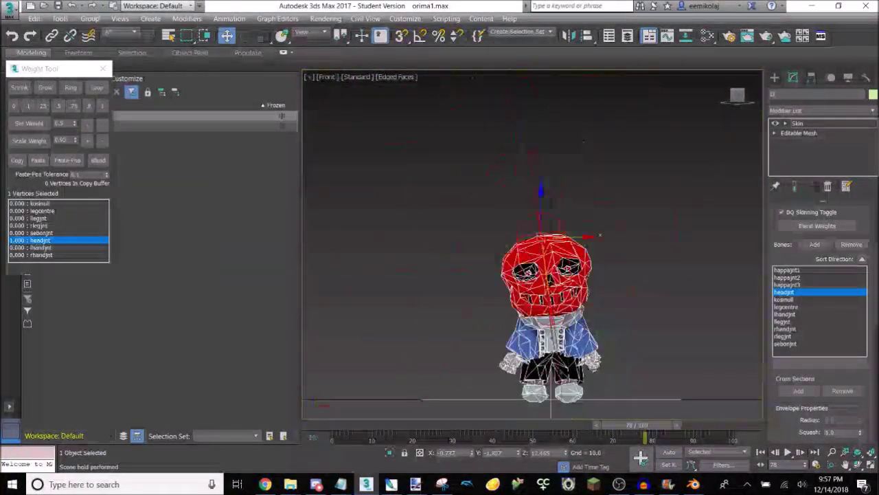
scroll(531, 414, up, 3)
drag(644, 427, 342, 391)
scroll(519, 327, down, 1)
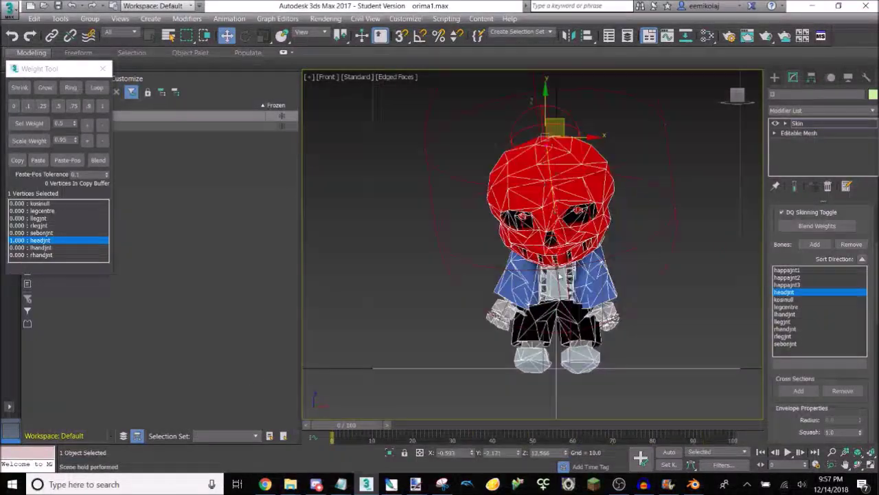
scroll(554, 282, down, 1)
scroll(557, 256, up, 1)
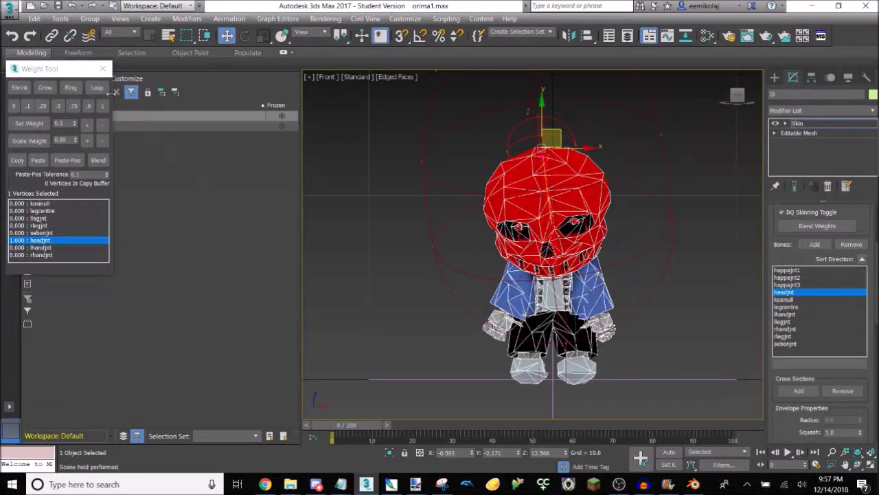
Close the Weight Tool and select orima1_Character.
click(103, 68)
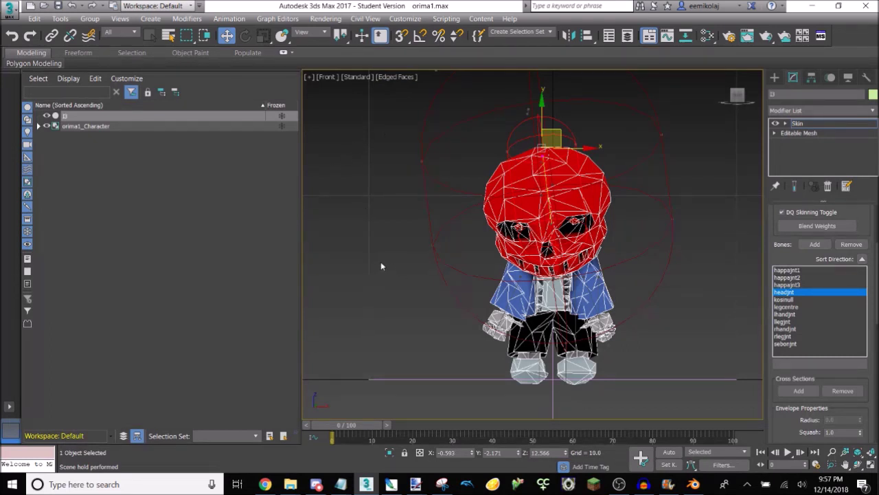
click(184, 127)
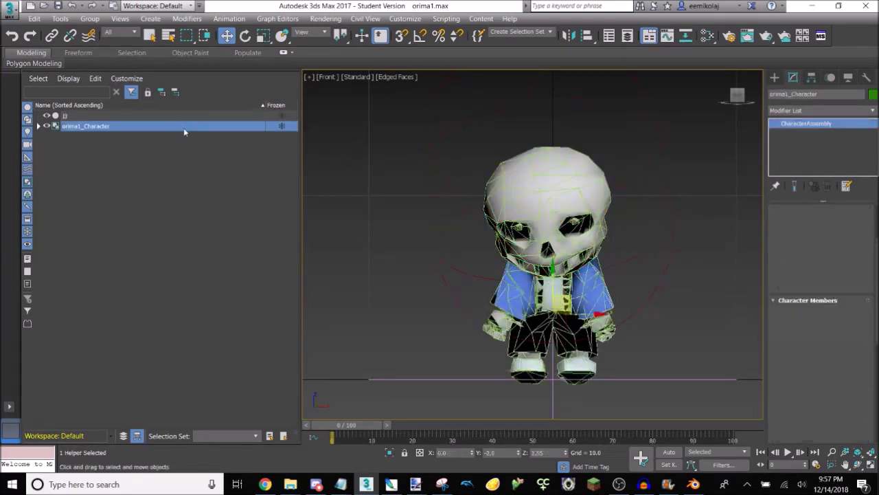
Turn off edged faces in the viewport and clear the selection.
click(408, 78)
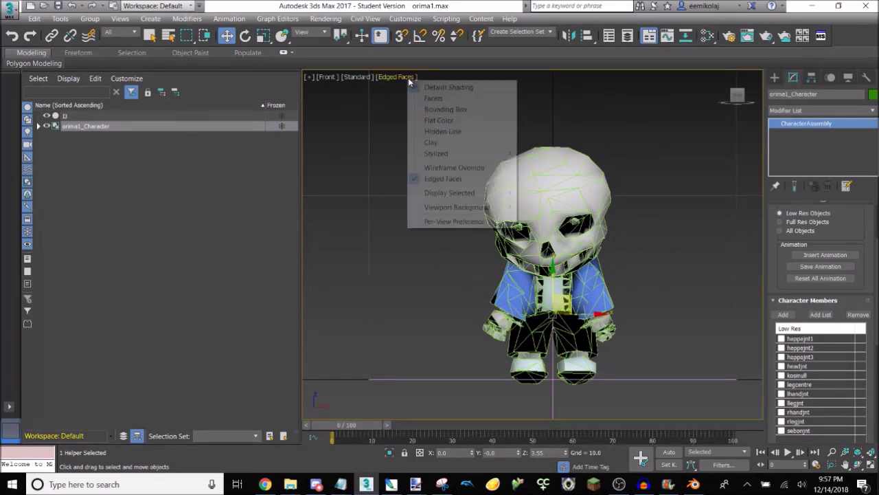
click(447, 181)
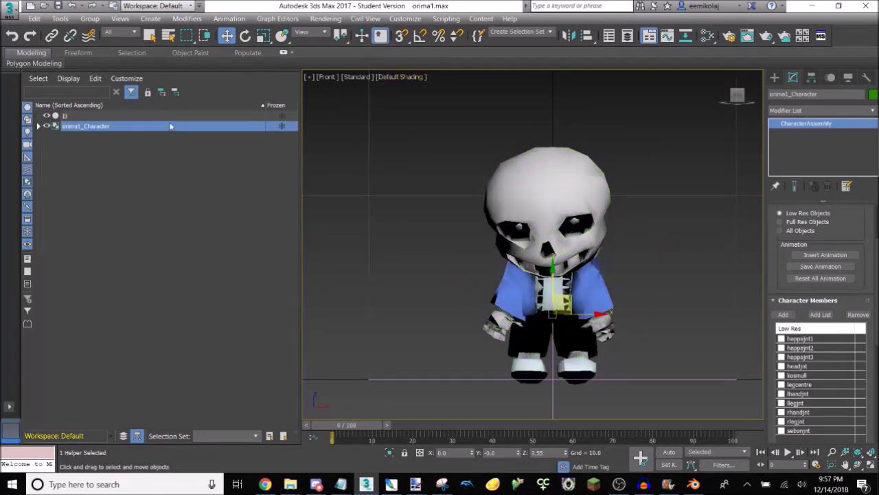
scroll(818, 254, up, 3)
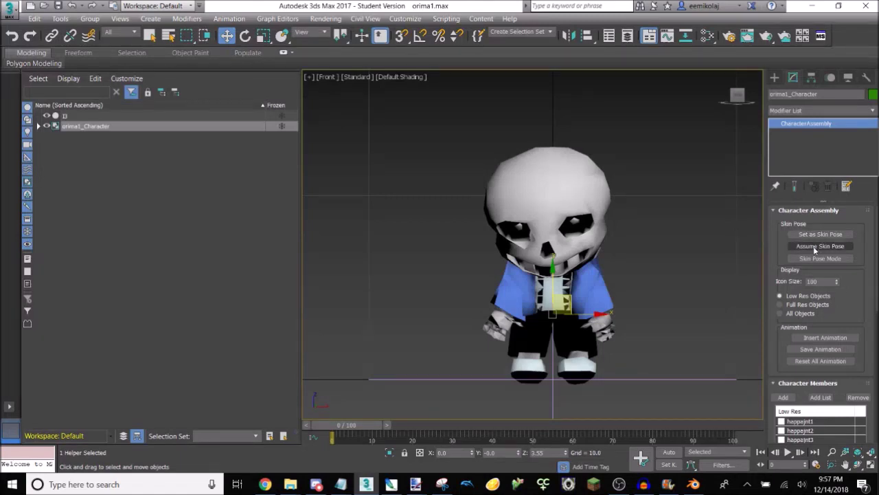
key(w)
click(336, 319)
click(157, 130)
click(461, 209)
click(225, 126)
click(339, 400)
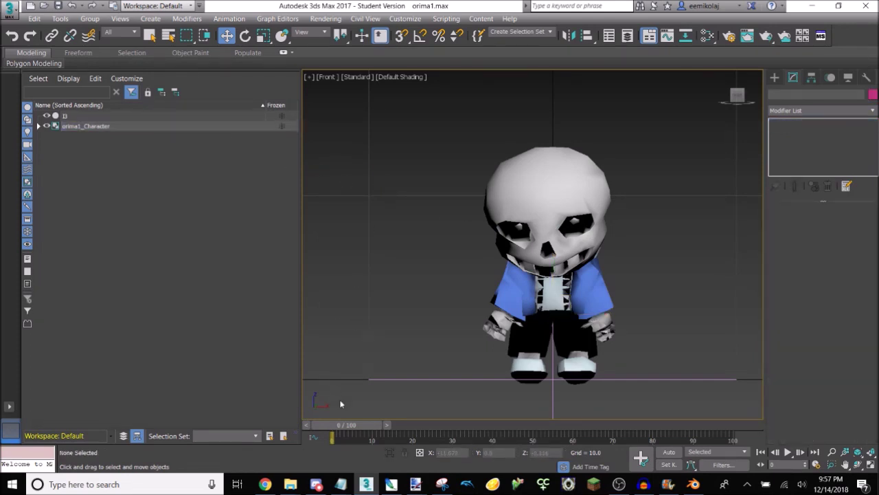
Scrub and play the animation on the timeline to examine how the character deforms from the front.
drag(347, 425, 684, 426)
key(/)
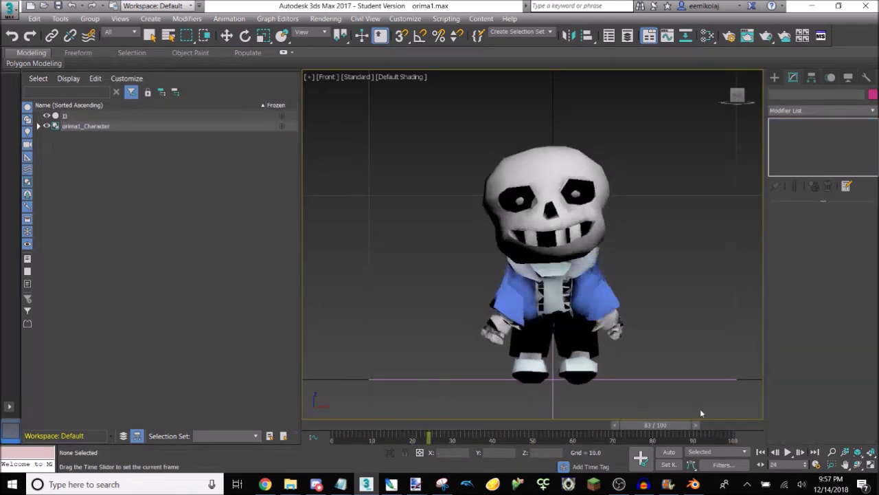
key(w)
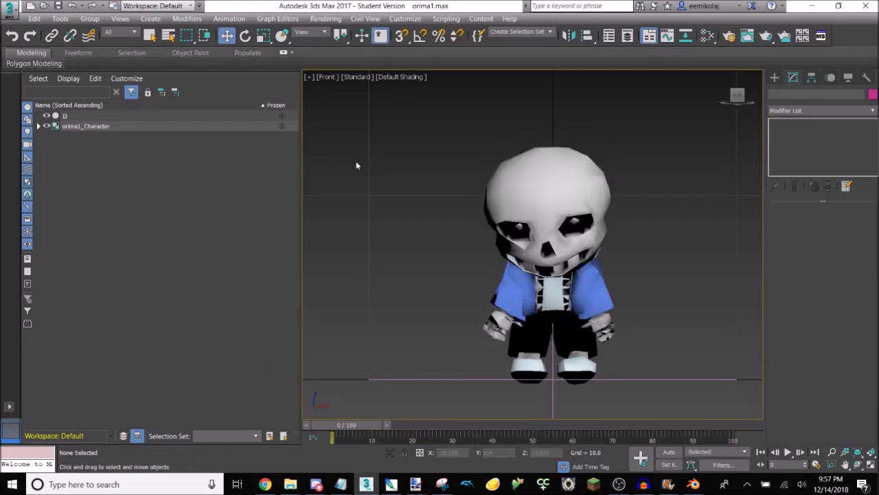
Make the orima1_Character assembly assume its skin pose, and clear the selection.
click(192, 127)
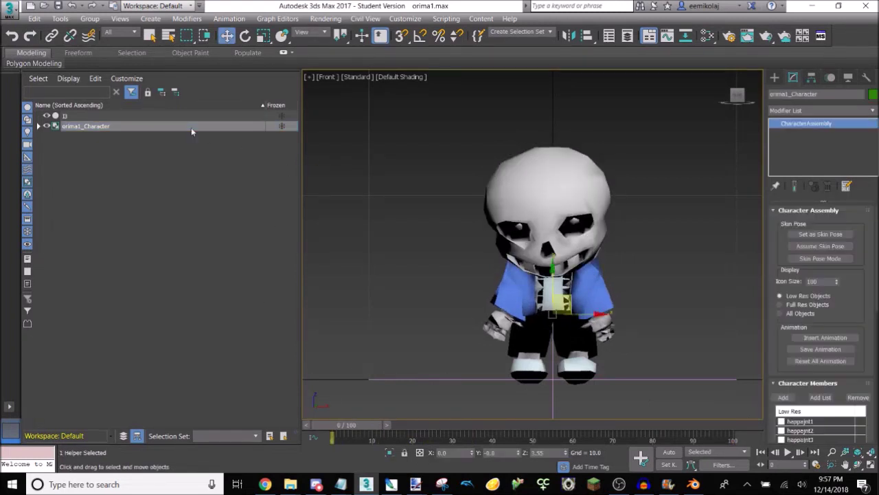
click(808, 247)
click(696, 205)
Delete the orima1_Character assembly from the scene.
click(111, 127)
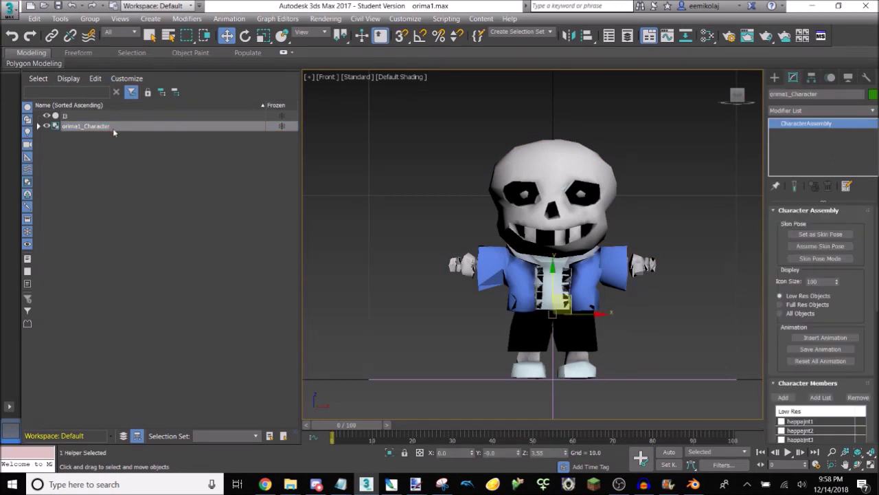
key(Delete)
click(106, 126)
key(Delete)
Clone the kosinull bone and name the clone skeleton_root.
click(106, 127)
right_click(109, 127)
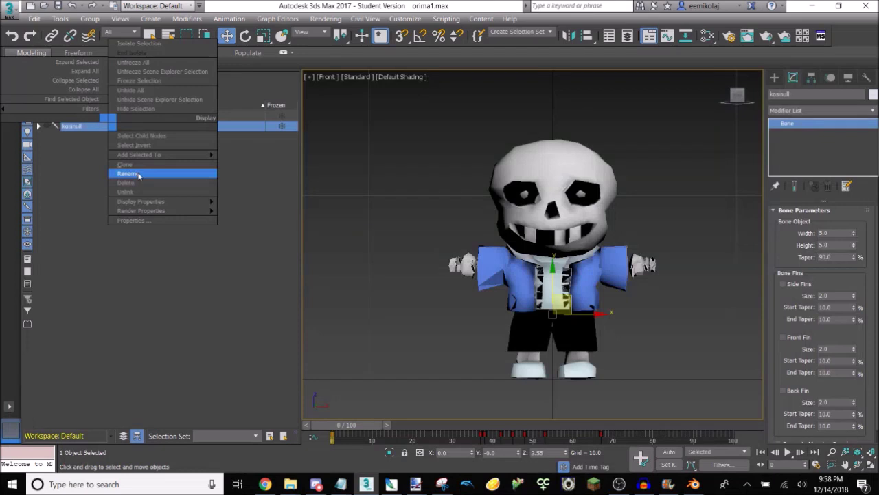
click(125, 165)
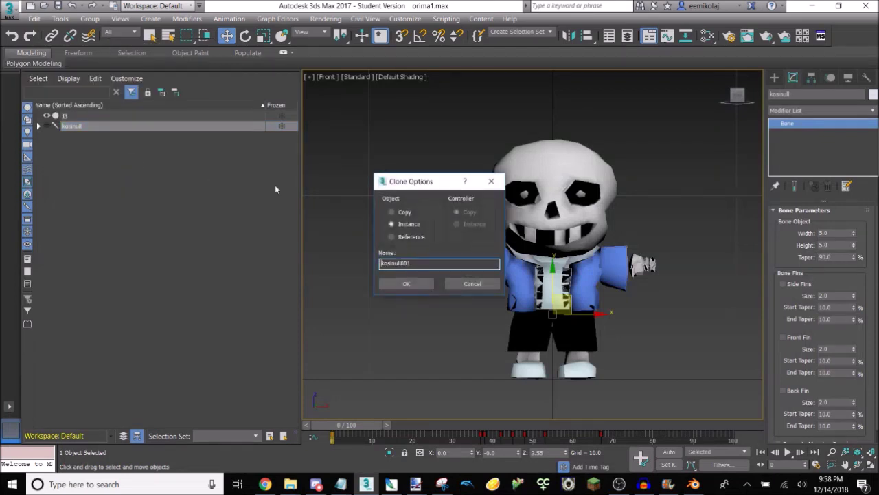
double_click(412, 263)
key(BackSpace)
text(skeleton_ro)
click(413, 286)
Parent the kosinull bone to skeleton_root, then select skeleton_root and collapse its hierarchy.
click(103, 127)
right_click(112, 129)
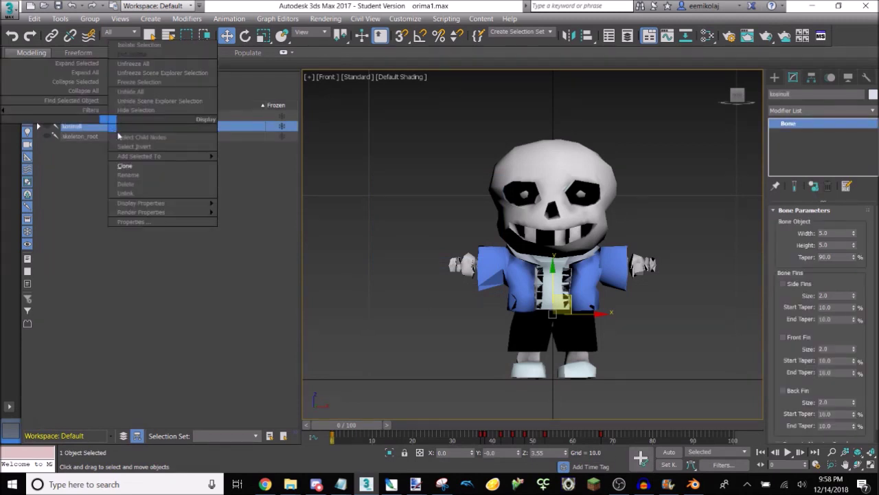
mouse_move(142, 157)
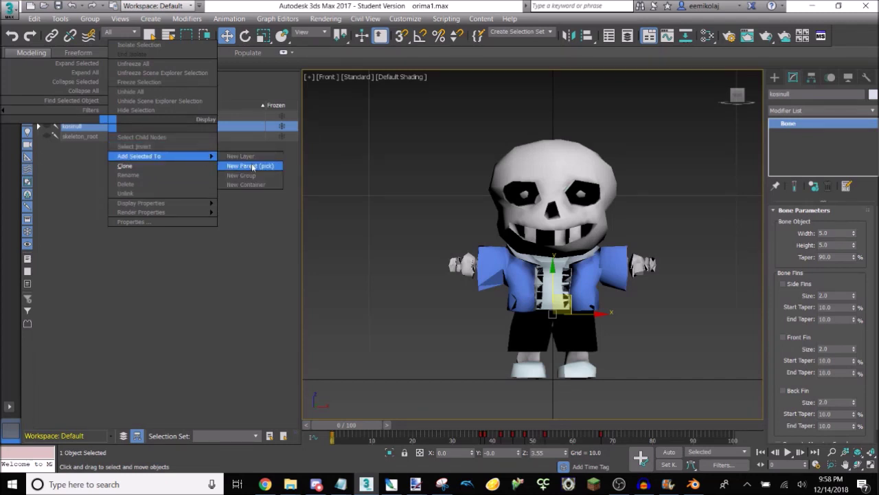
click(253, 167)
click(124, 137)
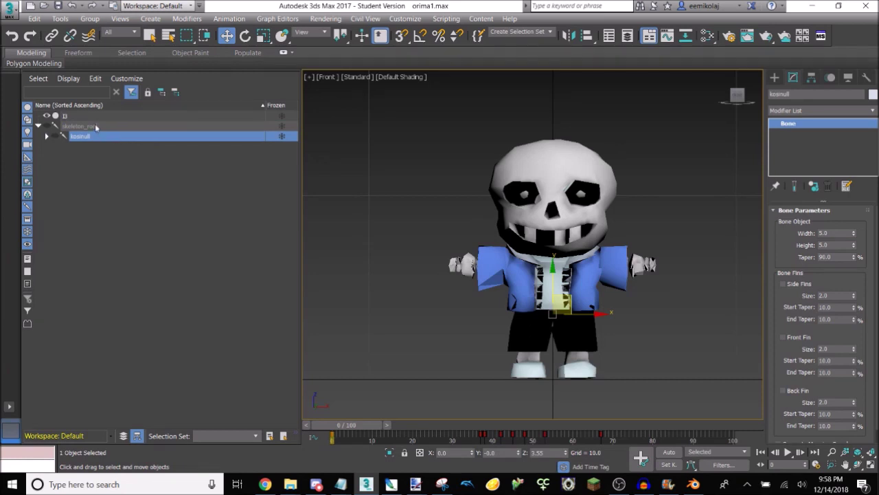
click(96, 126)
click(38, 126)
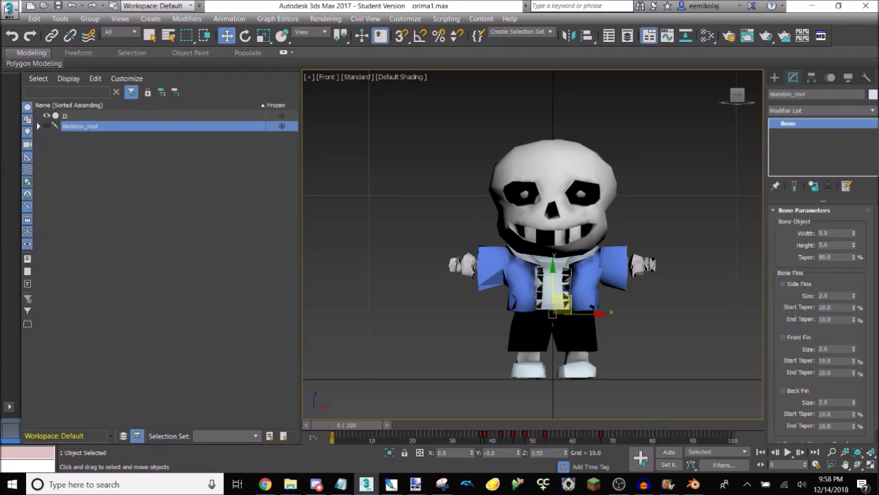
Export the scene to the chunky folder as an Autodesk Collada (*.DAE) file named orima1.
click(8, 8)
click(31, 193)
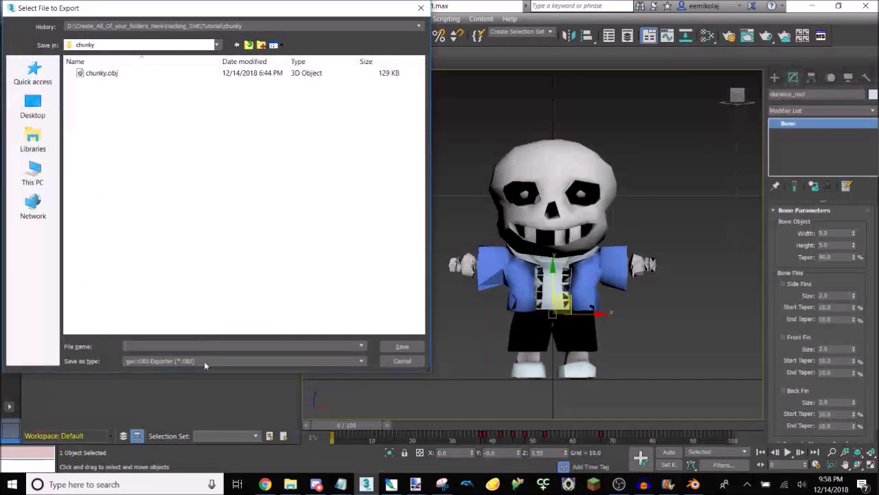
click(204, 360)
click(177, 260)
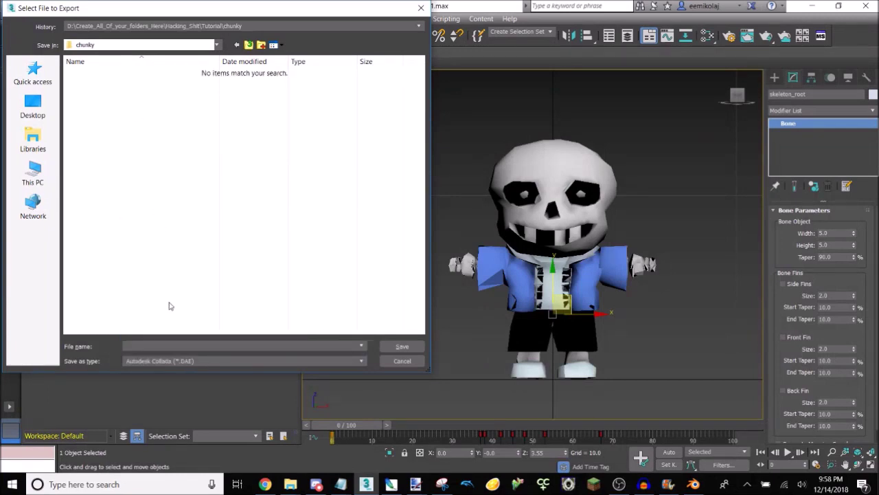
text(anima1)
key(Return)
click(508, 358)
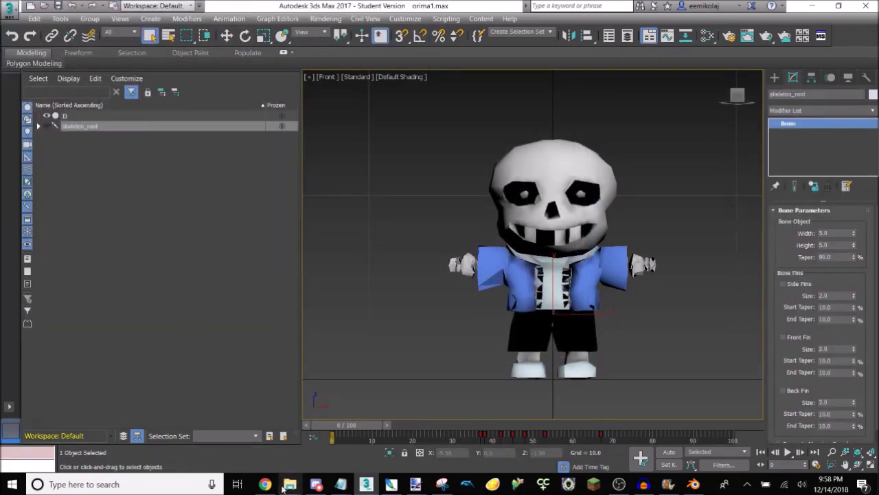
Switch to File Explorer and open the SuperBMD folder under Hacking_Shit\Tools.
mouse_move(289, 484)
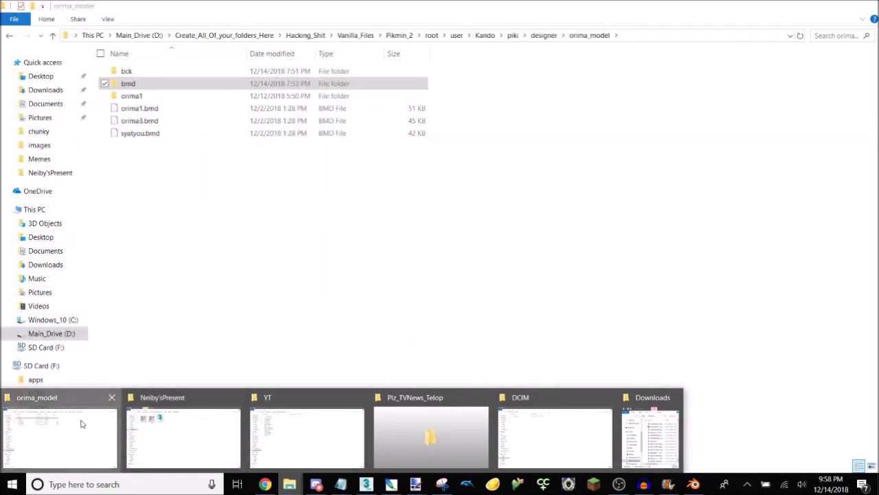
click(82, 420)
mouse_move(289, 483)
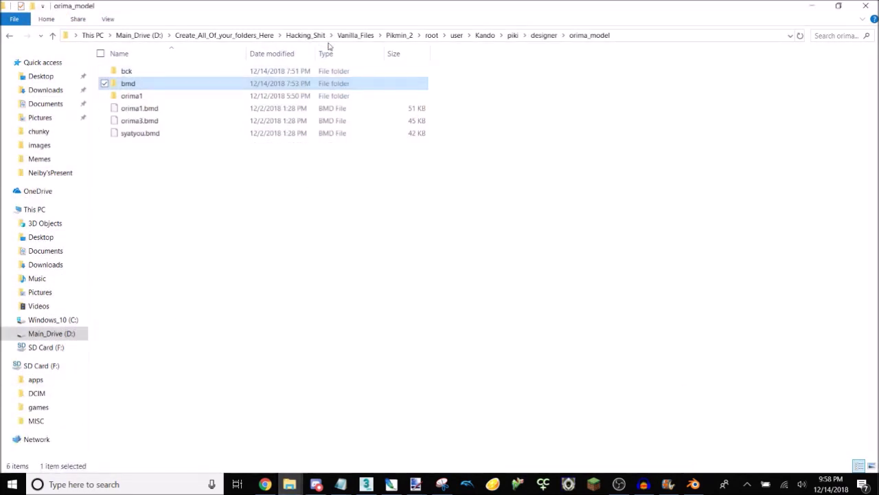
click(307, 36)
double_click(388, 81)
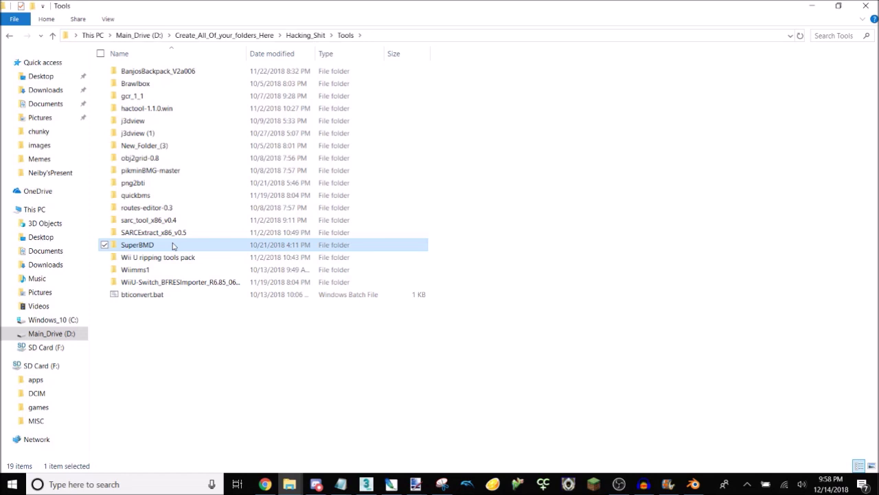
double_click(173, 246)
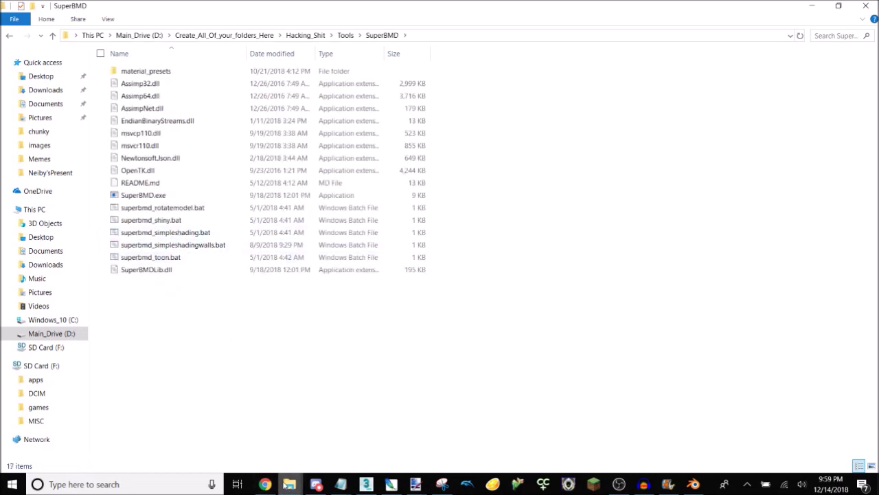
Open the chunky folder in another window and convert orima1.DAE to BMD with SuperBMD's superbmd_simpleshadingwalls.bat.
mouse_move(289, 484)
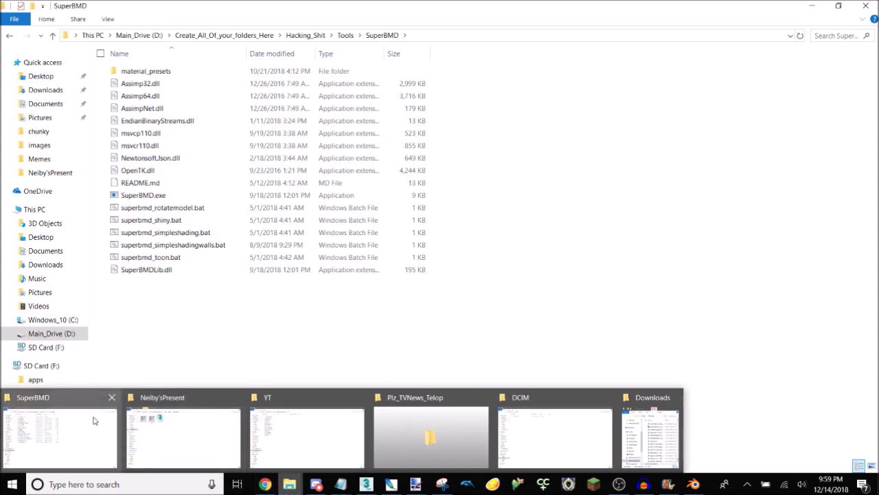
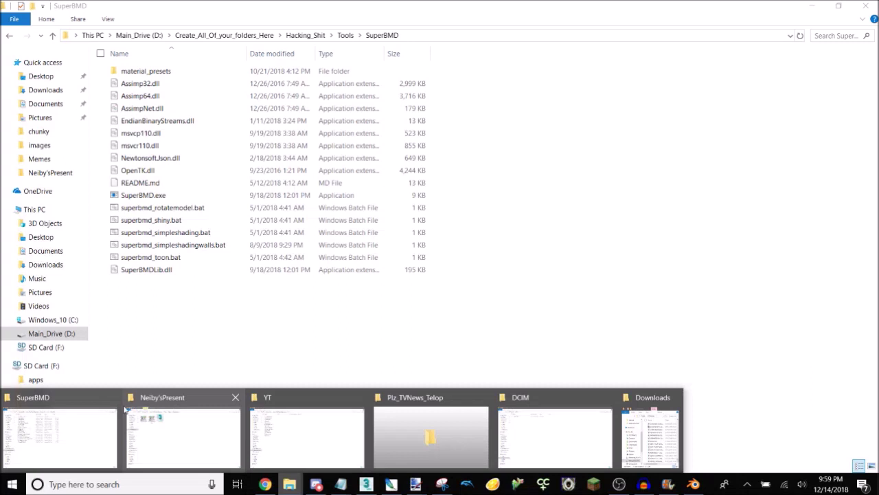
click(553, 423)
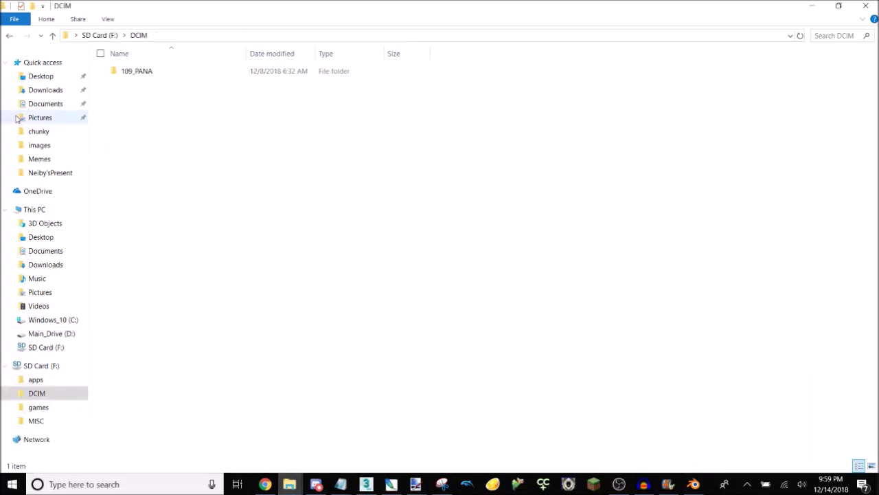
click(39, 131)
click(159, 108)
drag(159, 108, 227, 247)
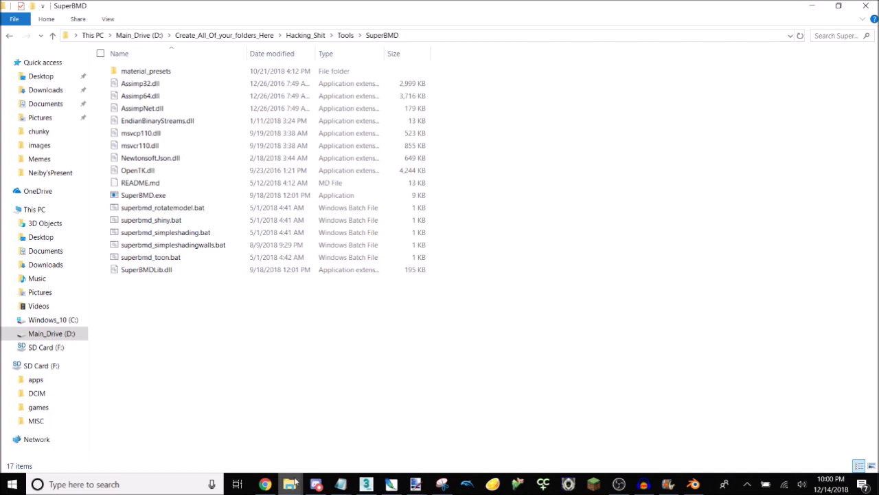
mouse_move(294, 483)
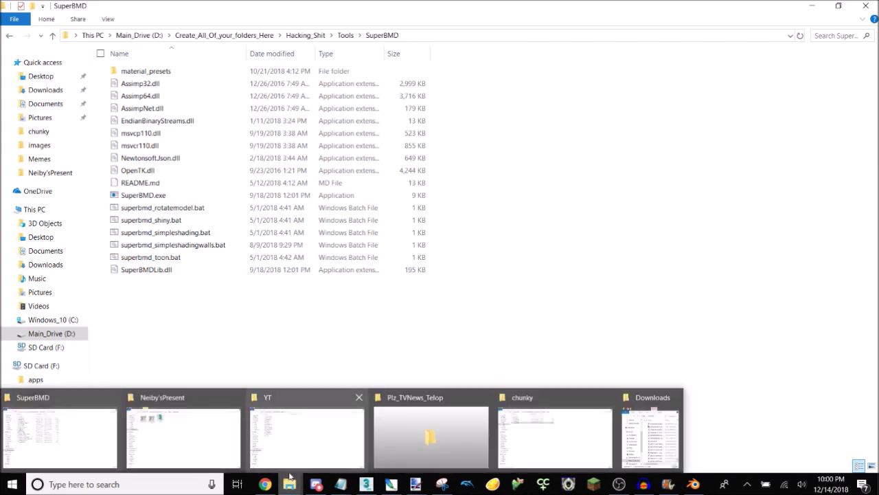
mouse_move(287, 421)
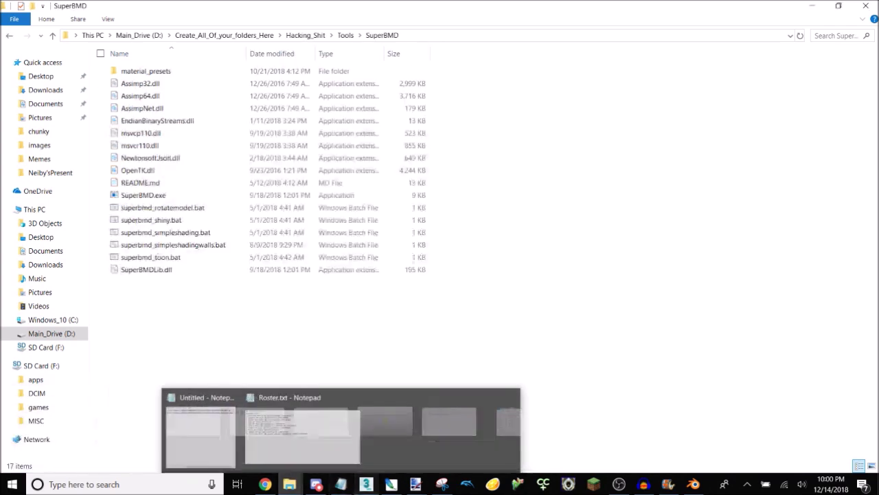
click(365, 483)
scroll(583, 237, up, 4)
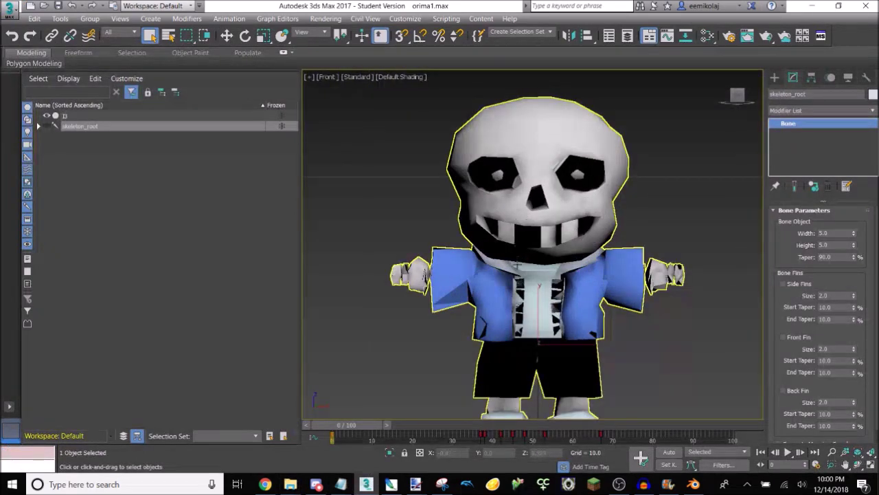
click(326, 18)
click(337, 30)
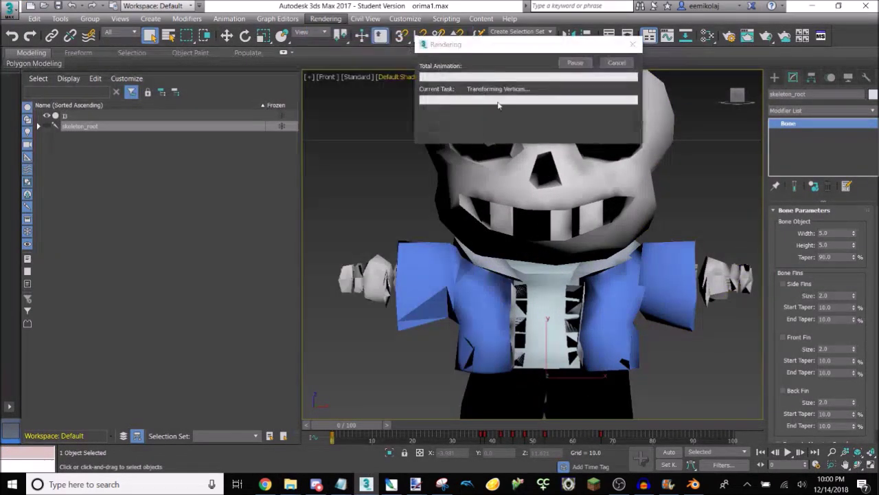
click(616, 62)
scroll(548, 216, down, 4)
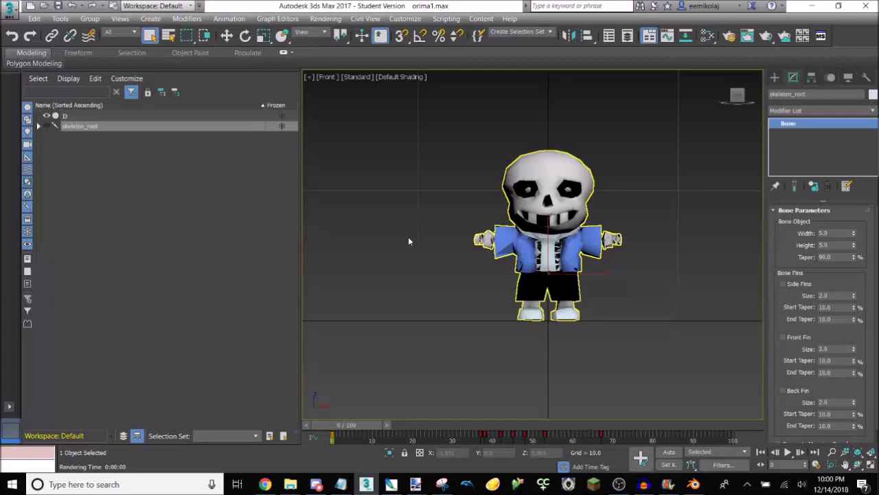
Switch to the chunky folder in File Explorer and copy the orima1.bmd file.
mouse_move(290, 485)
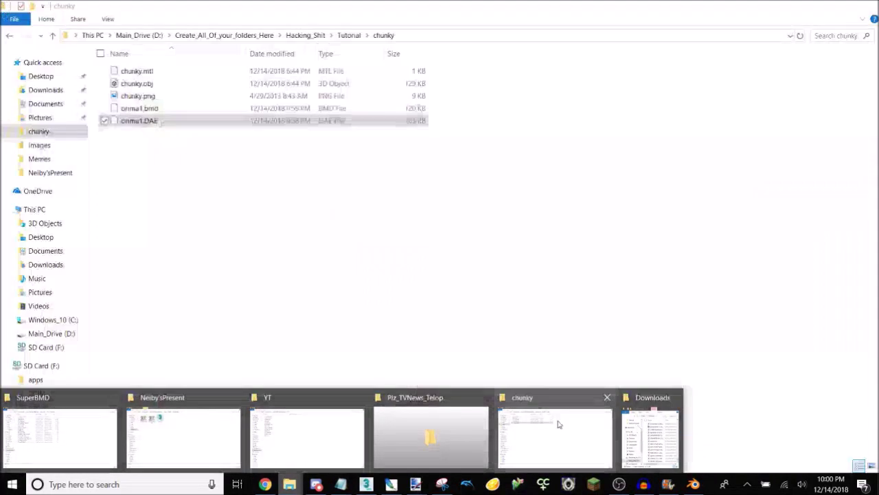
click(556, 429)
click(157, 110)
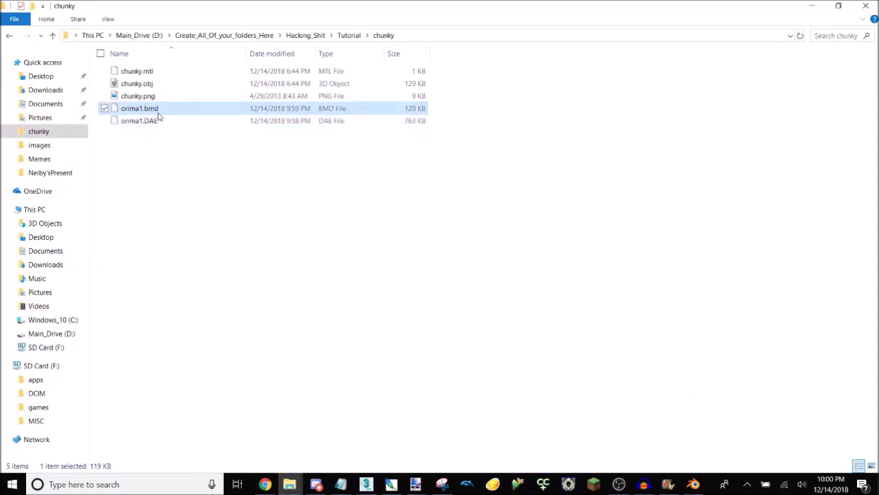
right_click(168, 112)
click(91, 271)
right_click(204, 109)
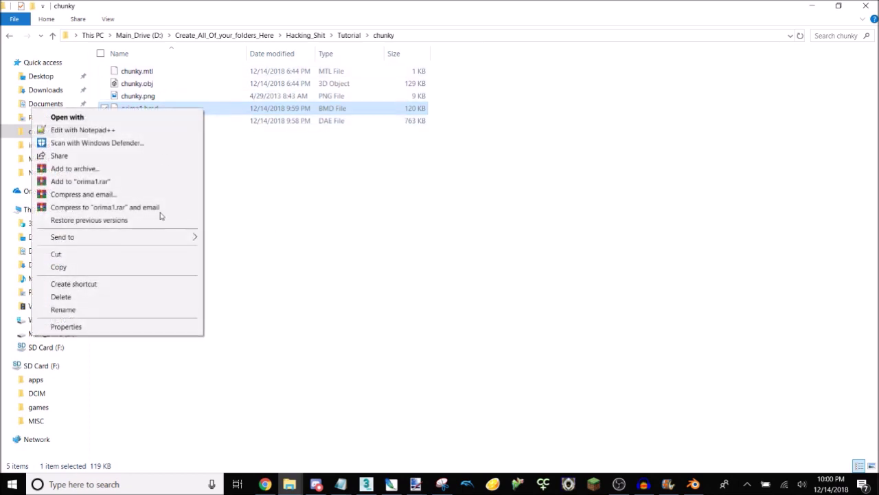
click(138, 266)
Switch to the Neiby'sPresent window and open the Hacking_Shit folder under Create_All_Of_your_folders_Here.
mouse_move(287, 474)
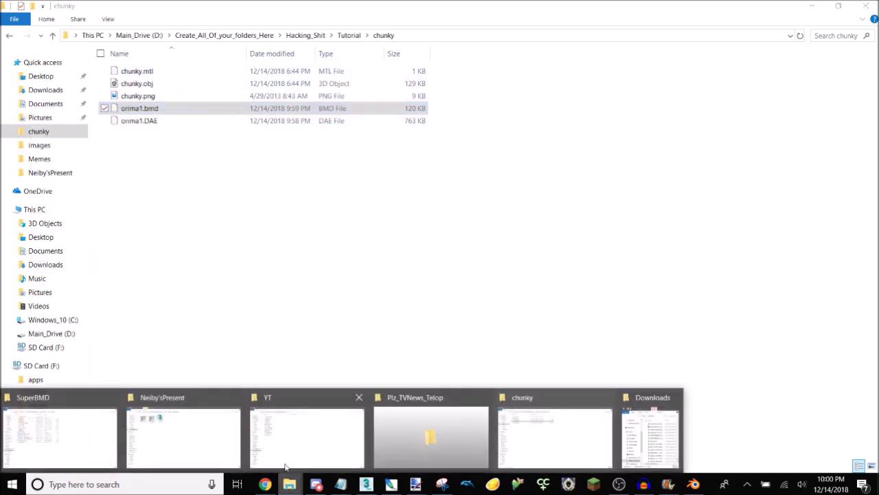
mouse_move(382, 399)
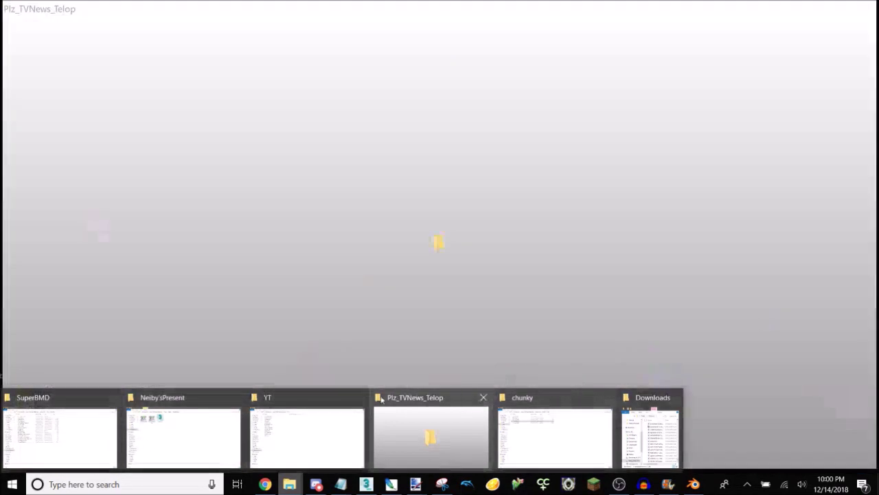
click(183, 433)
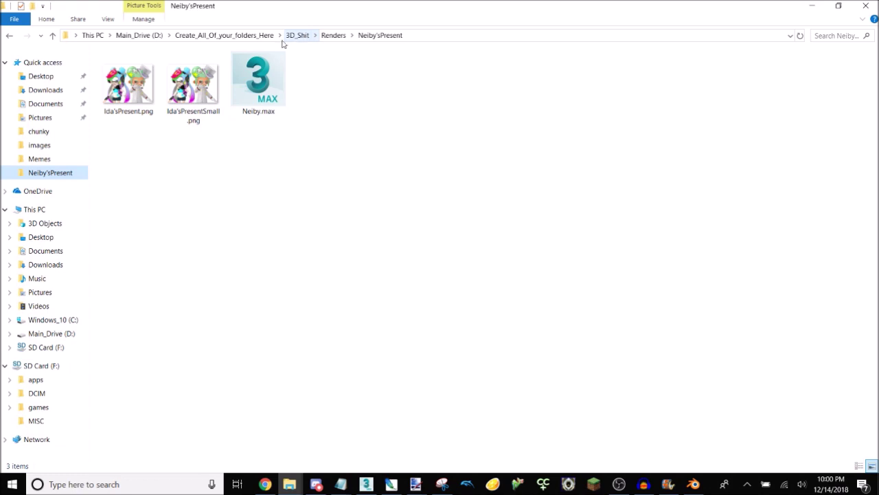
click(222, 40)
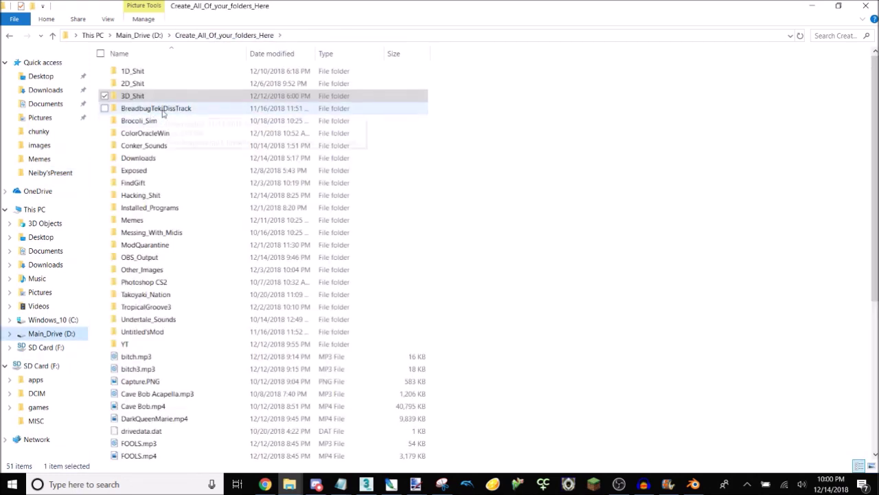
click(152, 97)
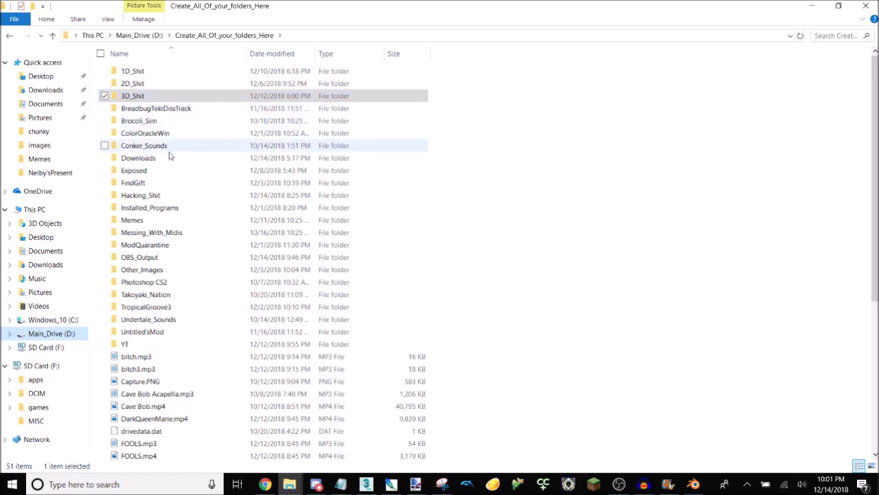
double_click(154, 195)
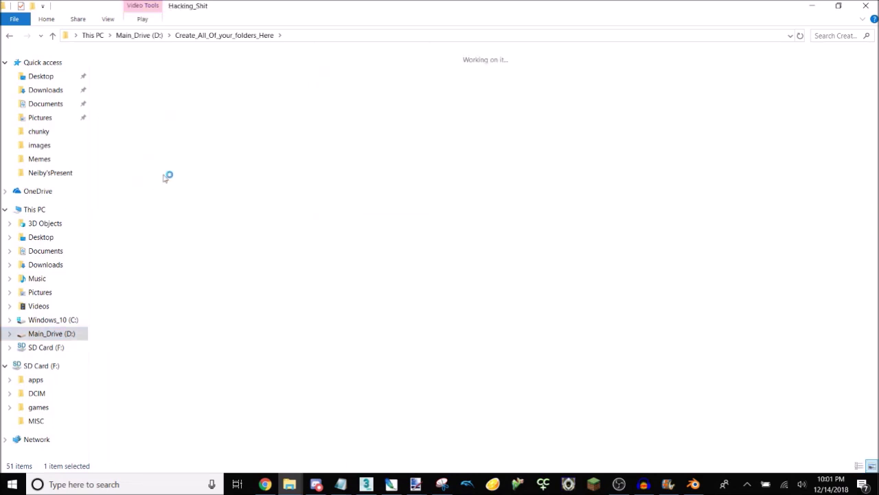
double_click(193, 86)
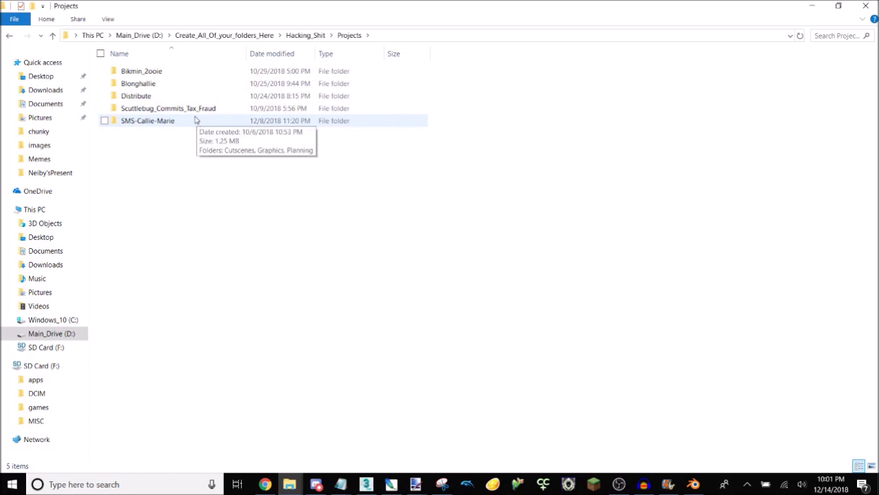
double_click(171, 73)
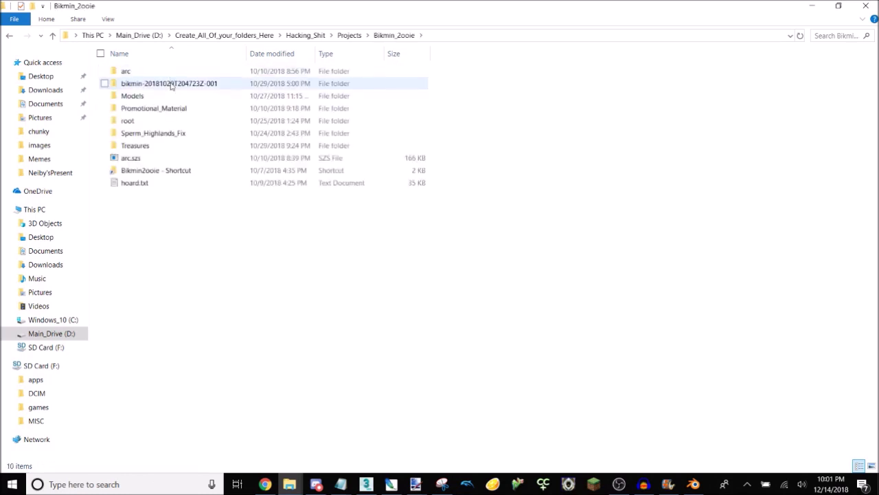
double_click(172, 120)
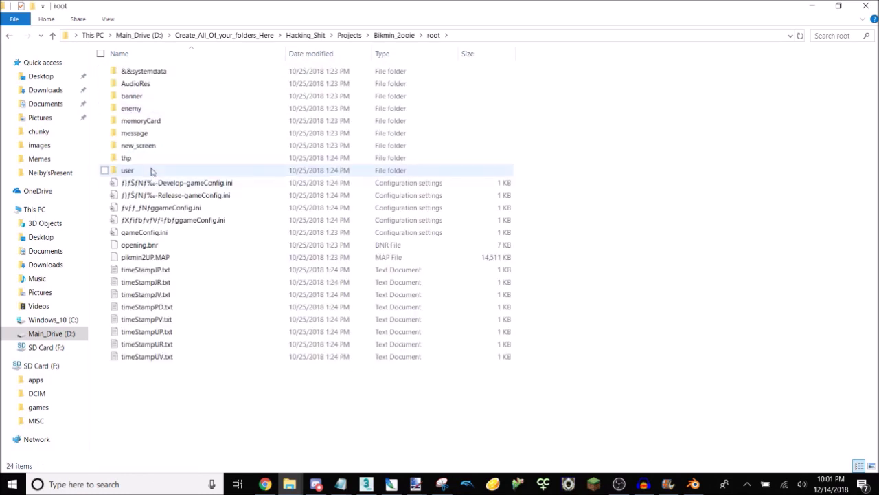
click(389, 35)
click(305, 35)
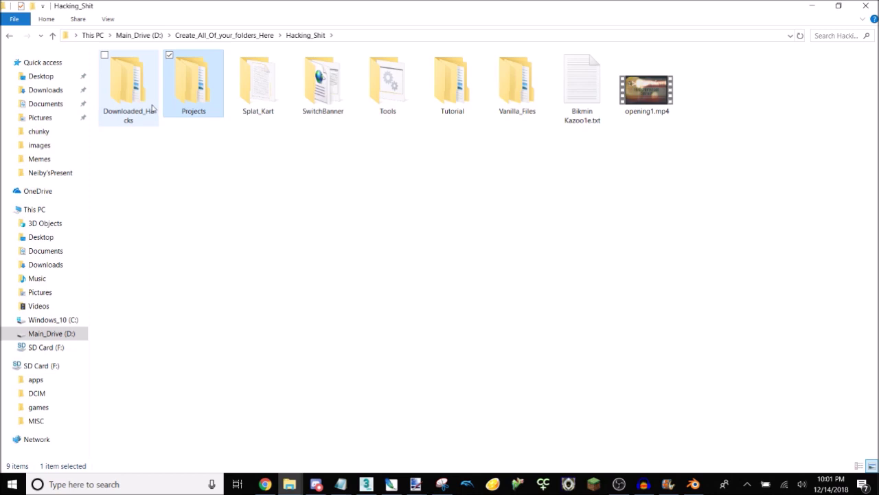
Open the Downloaded_Hacks folder and go down through THICCmin2\THICCmin2\user to the Kando folder.
double_click(153, 109)
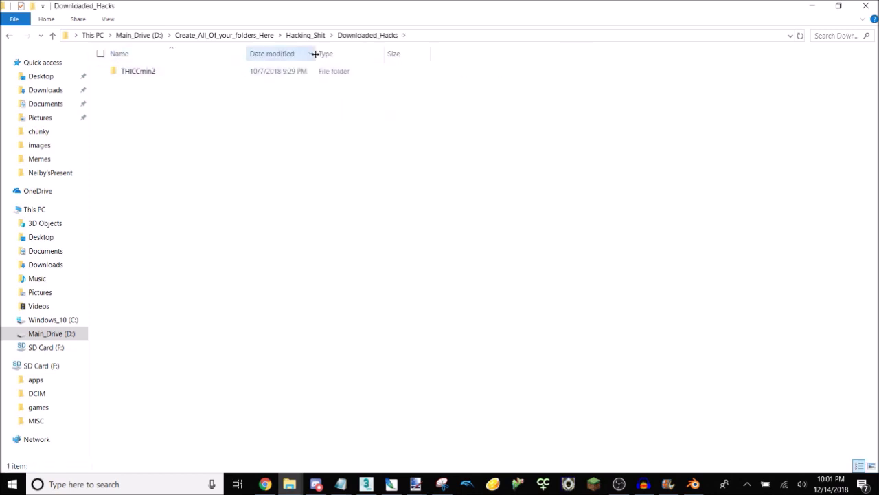
double_click(289, 74)
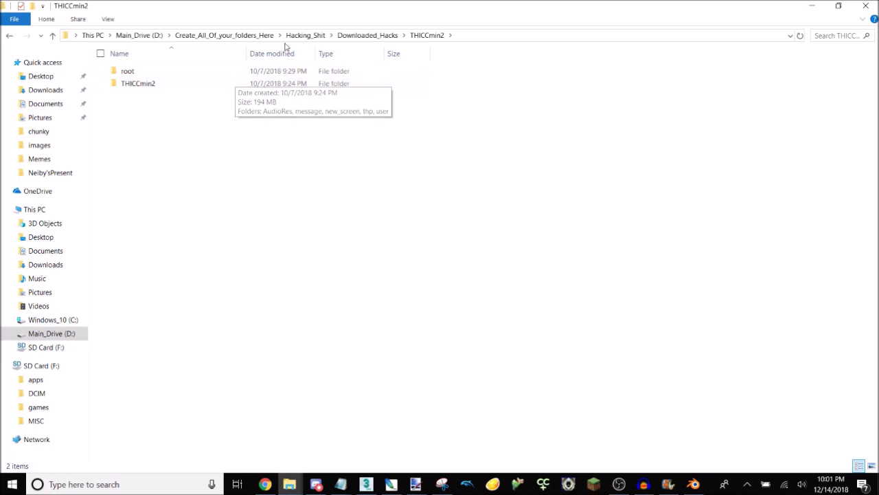
double_click(281, 86)
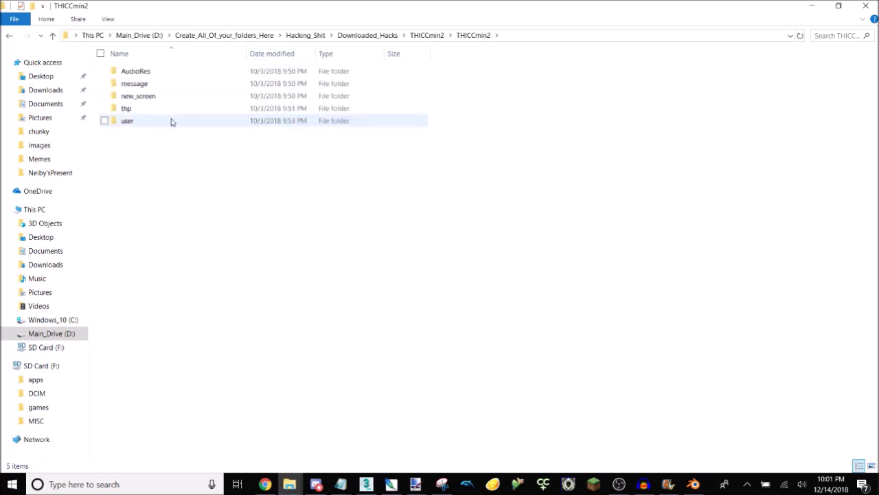
double_click(172, 121)
double_click(157, 85)
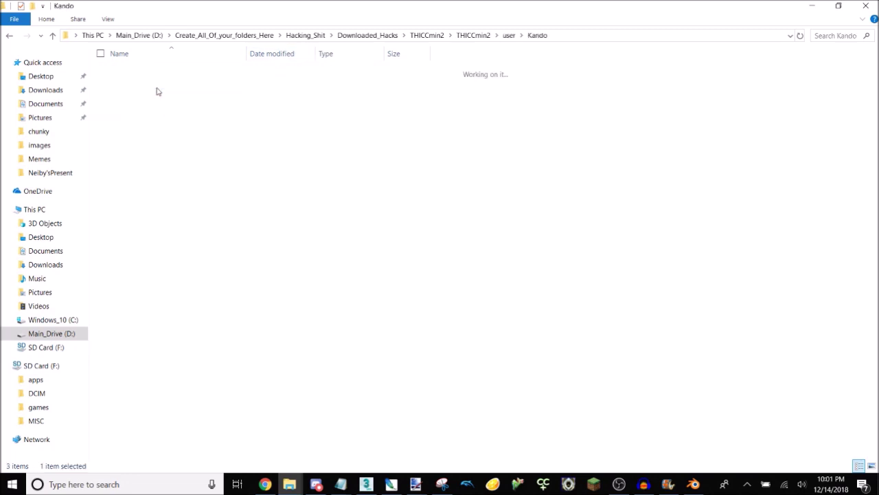
Check the contents of the piki folder in Kando and delete that folder.
double_click(152, 72)
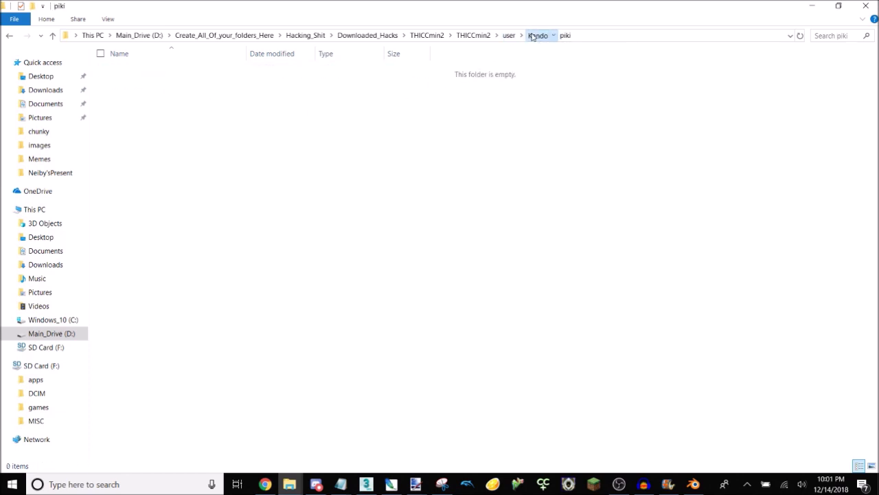
click(538, 35)
right_click(145, 77)
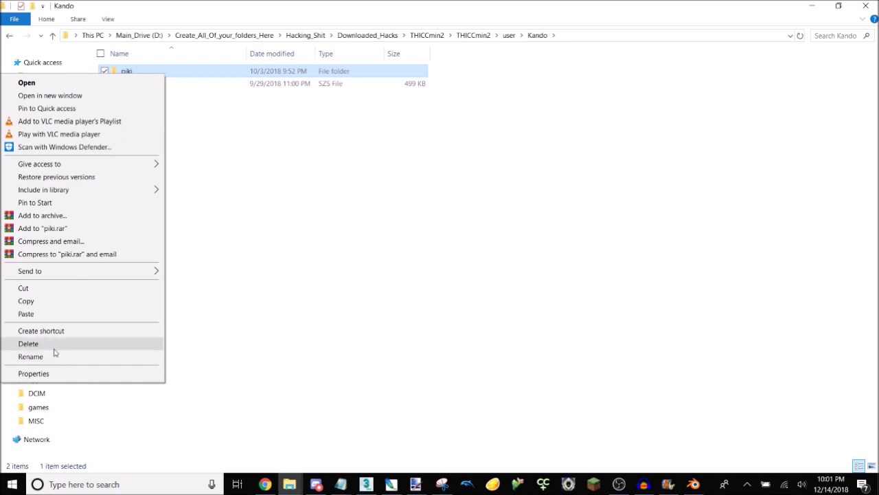
click(56, 342)
Extract pikis.szs in the Kando folder and open orima_model inside the extracted designer folder.
click(161, 80)
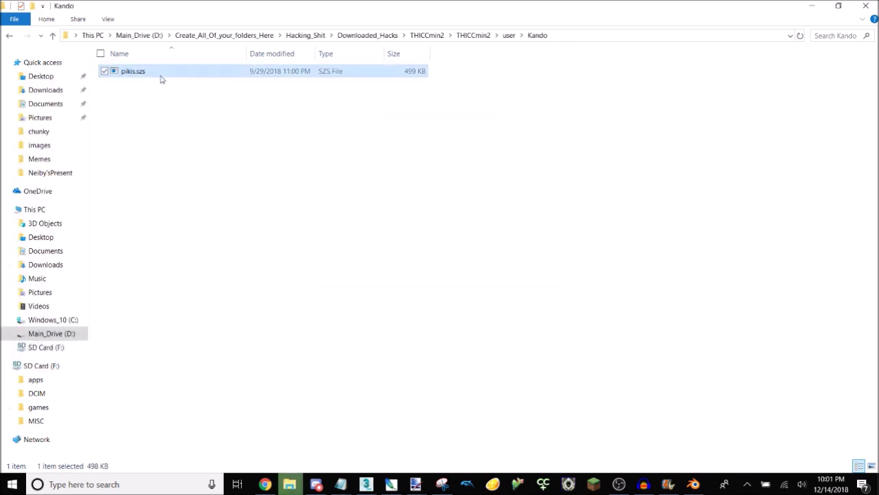
double_click(161, 79)
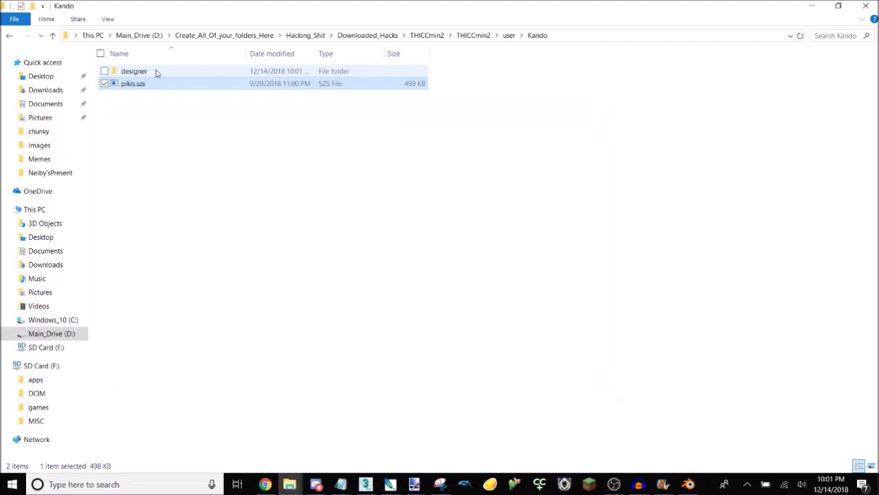
double_click(157, 72)
double_click(160, 109)
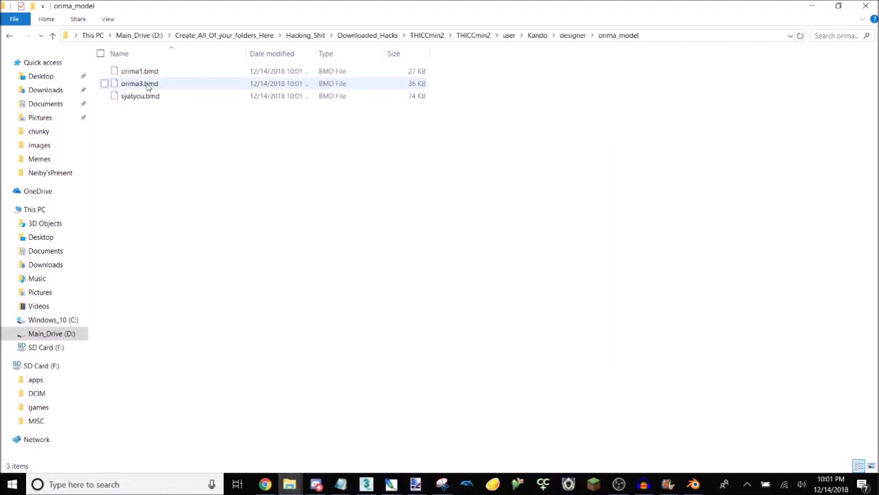
click(265, 483)
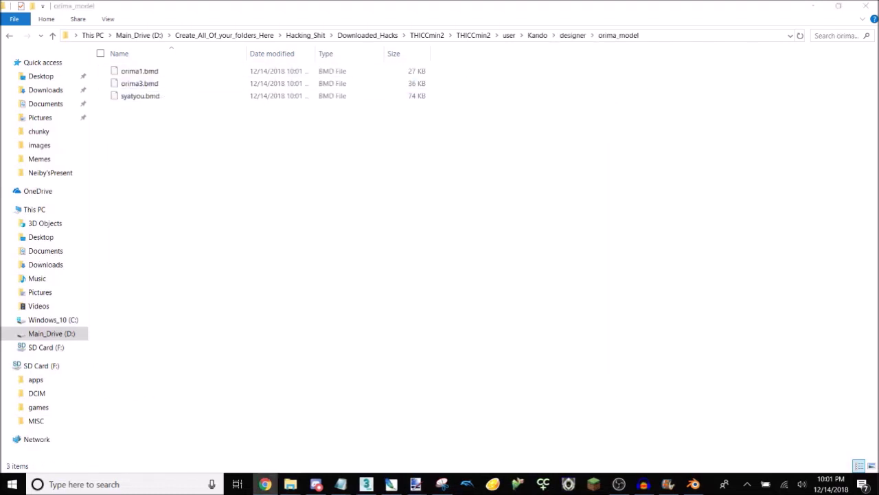
click(415, 239)
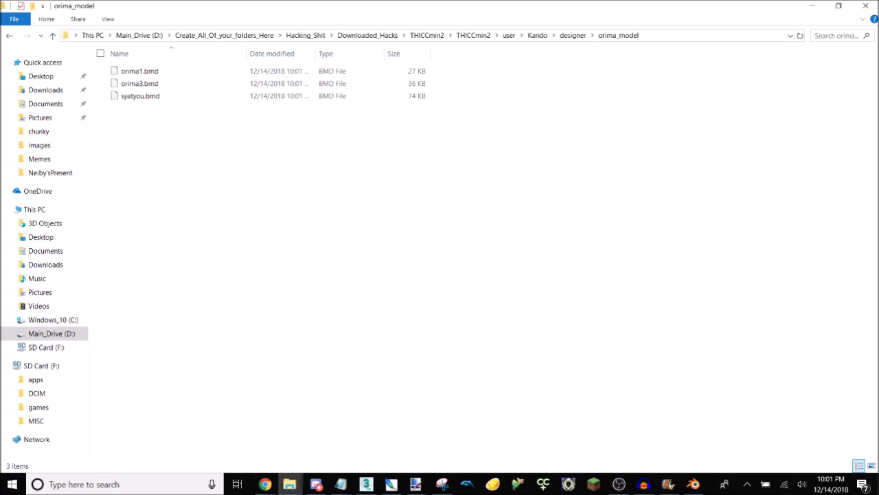
key(alt+Tab)
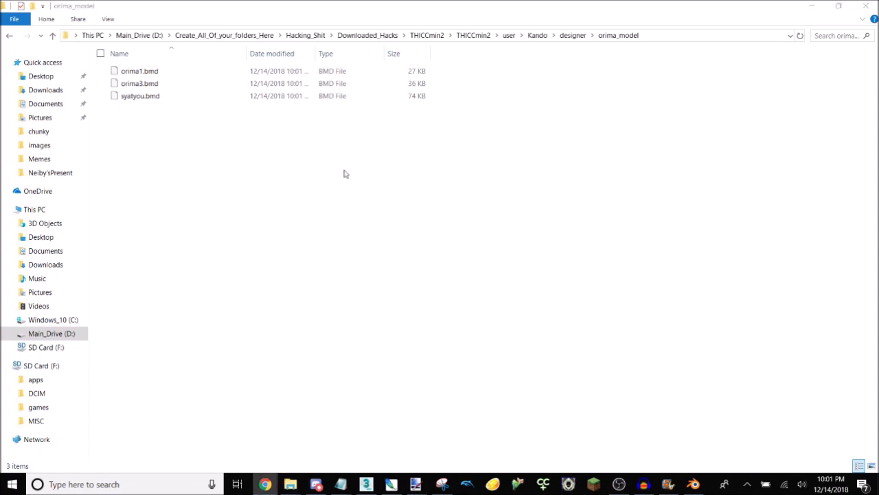
Paste the copied orima1.bmd into the orima_model folder, replacing the existing file.
right_click(274, 134)
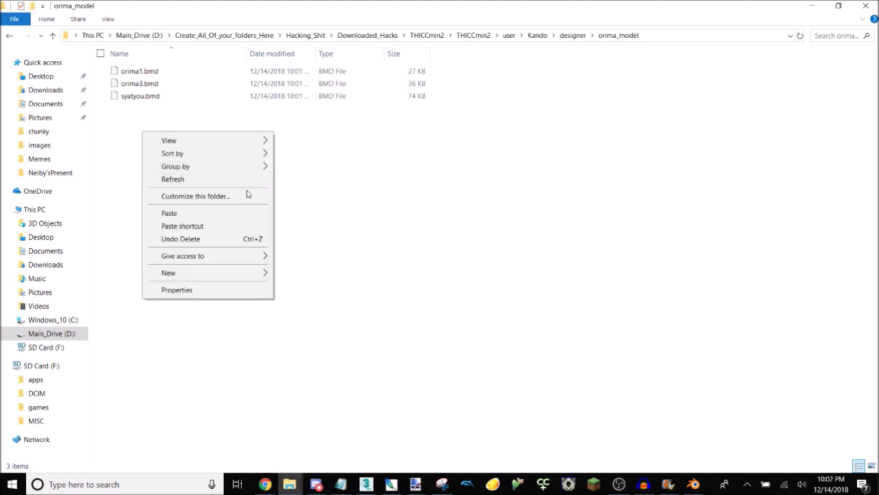
click(248, 215)
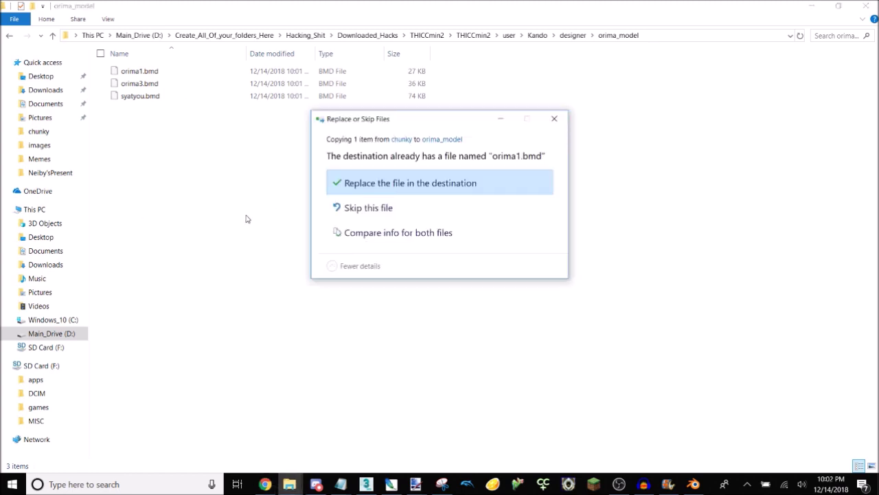
click(424, 191)
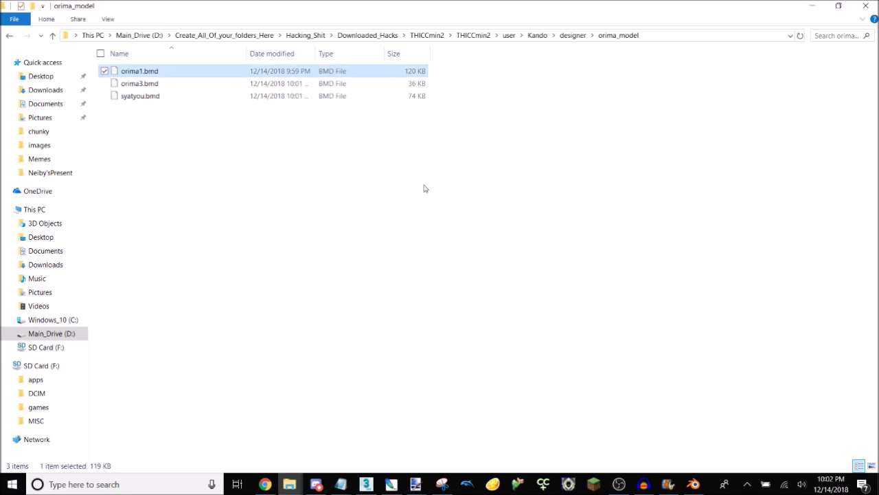
View the models in designer's piki_model folder and go back up to the Kando folder.
click(573, 35)
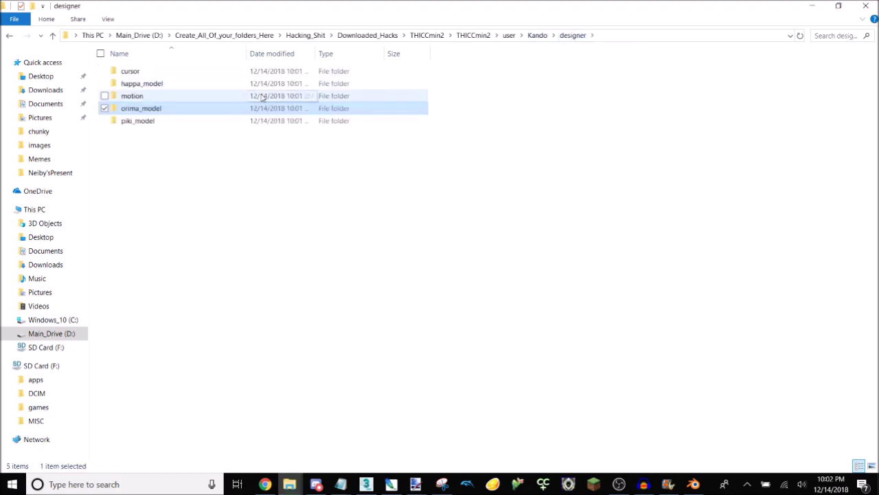
double_click(244, 120)
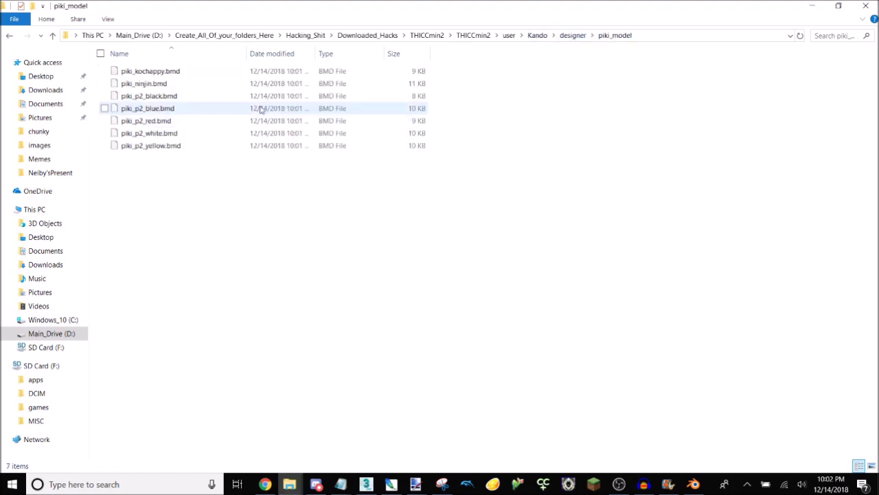
click(573, 35)
click(536, 35)
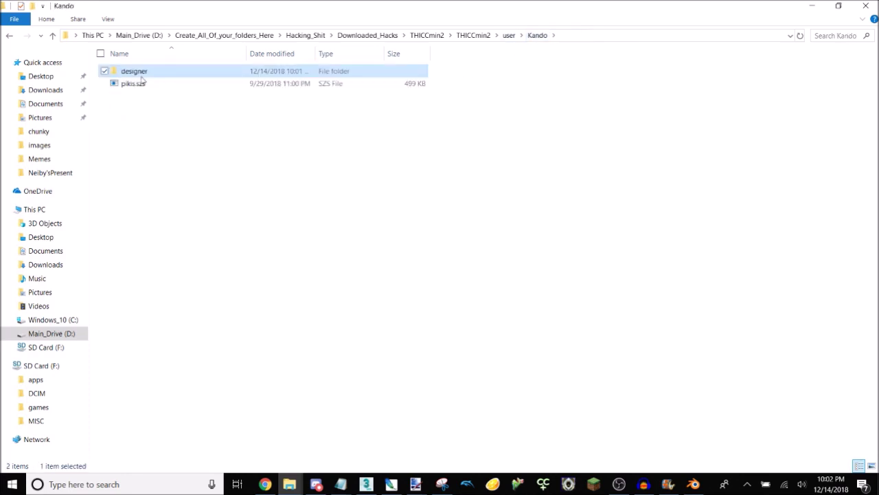
click(289, 484)
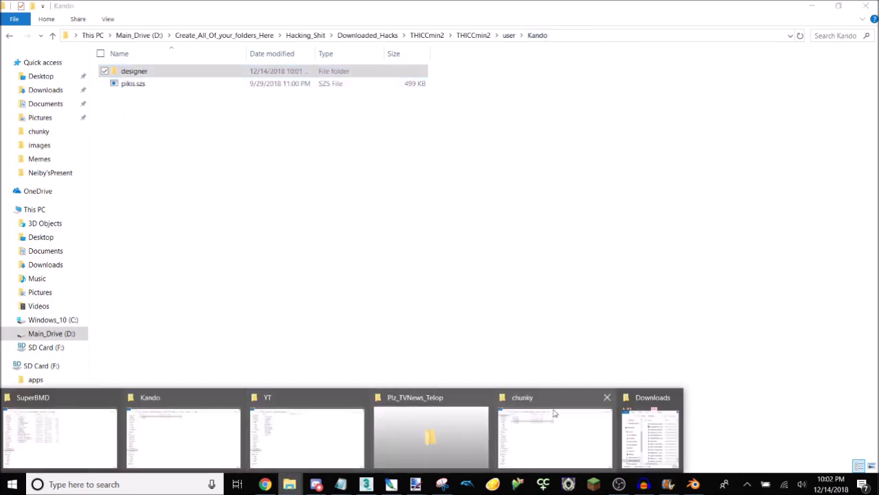
click(651, 433)
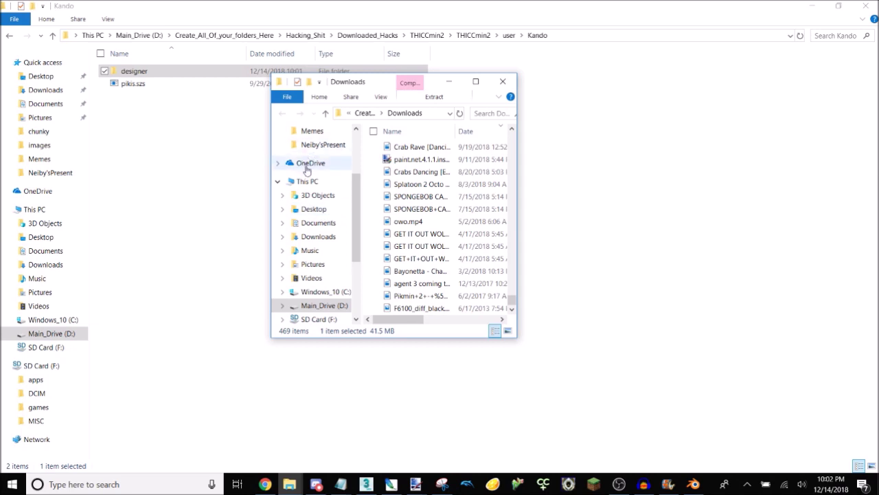
scroll(306, 170, up, 3)
click(311, 209)
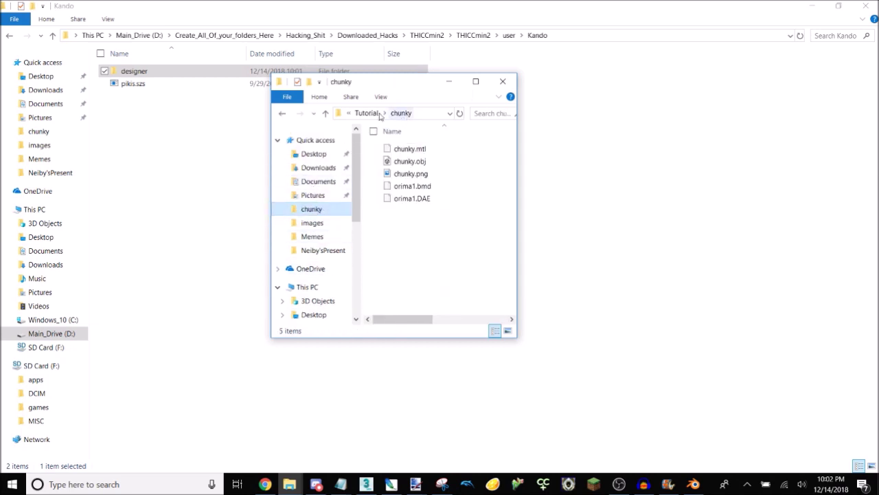
click(380, 115)
click(502, 81)
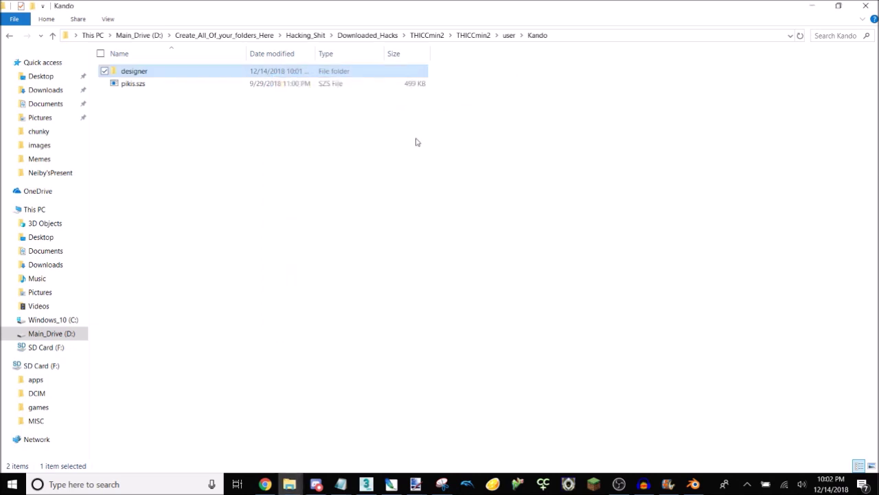
Open the New_Folder_(3) folder containing ArcPack.exe inside Hacking_Shit's Tools folder.
click(290, 484)
click(526, 433)
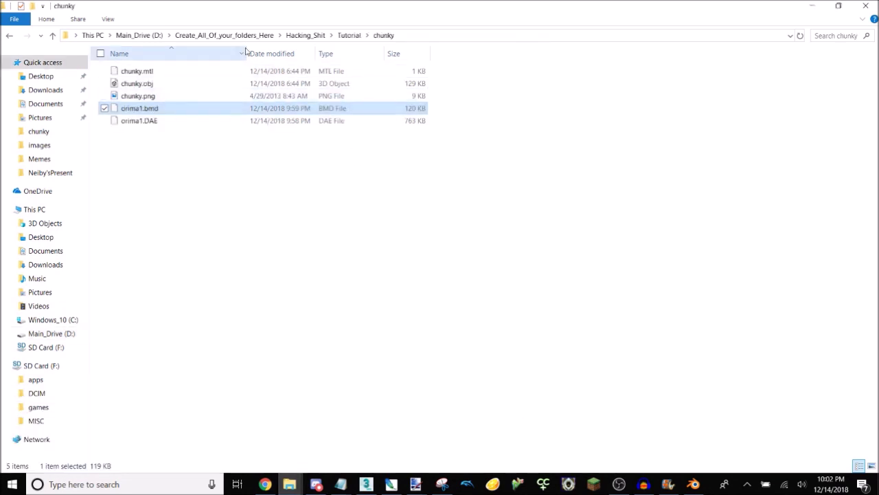
click(304, 35)
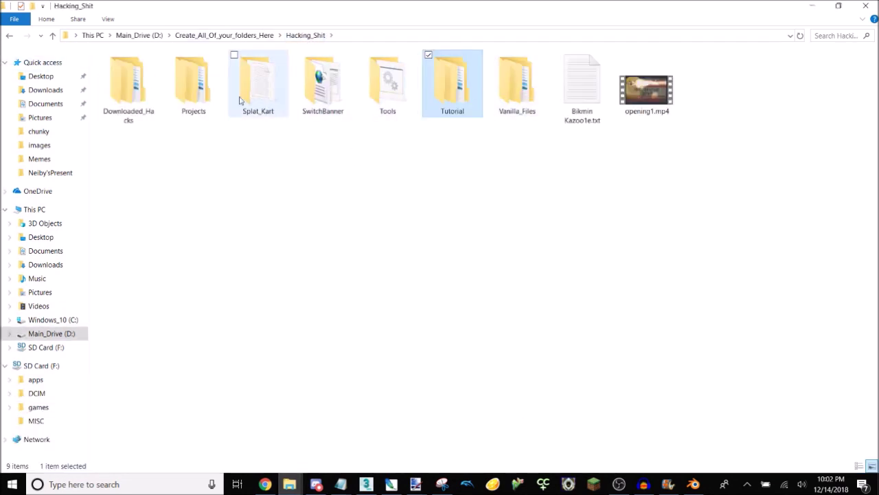
double_click(388, 84)
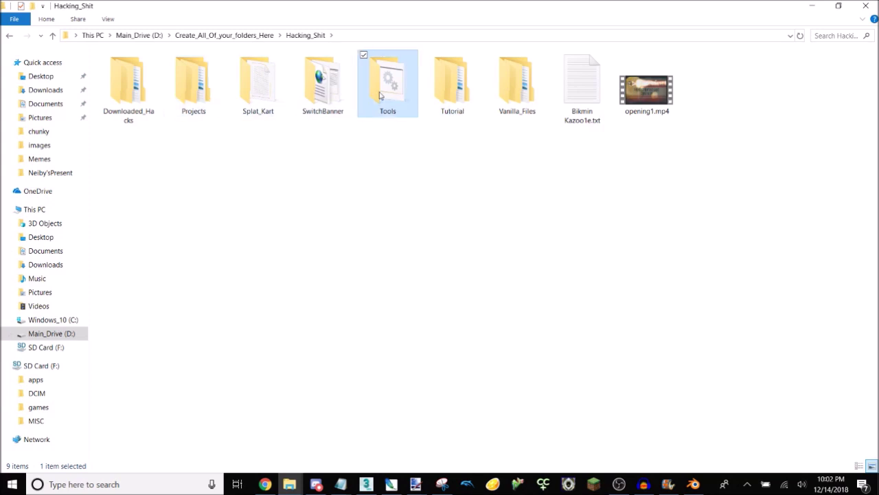
double_click(144, 145)
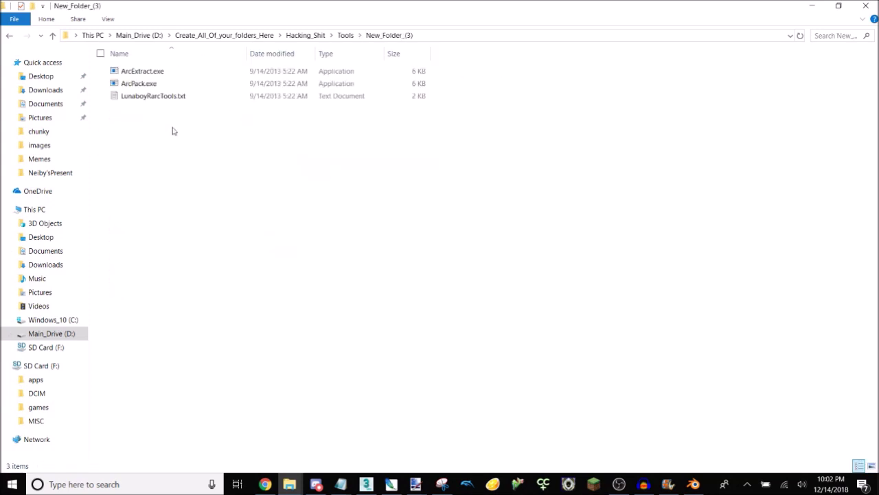
Pack the designer folder from Kando into an archive with ArcPack.exe and return to the Kando folder.
click(290, 484)
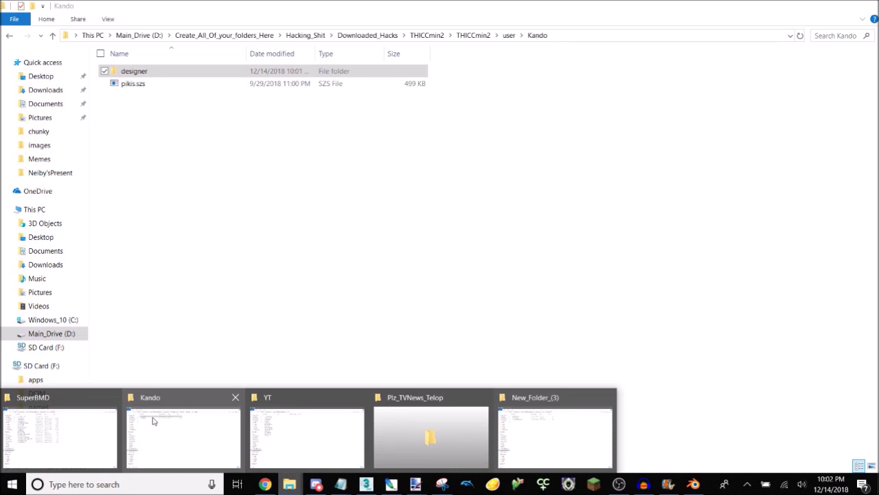
click(153, 419)
mouse_move(153, 77)
mouse_down()
mouse_move(294, 153)
mouse_move(301, 480)
mouse_move(290, 479)
mouse_move(426, 420)
mouse_move(552, 435)
mouse_move(147, 85)
mouse_up()
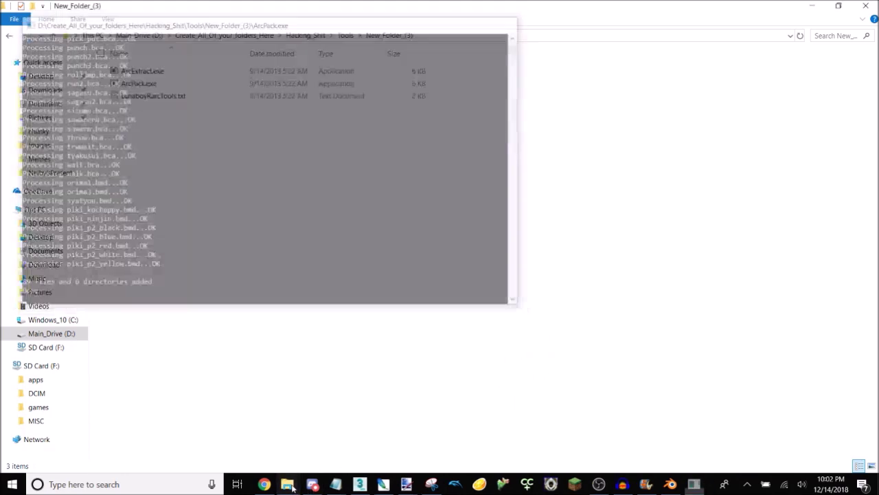
mouse_move(288, 482)
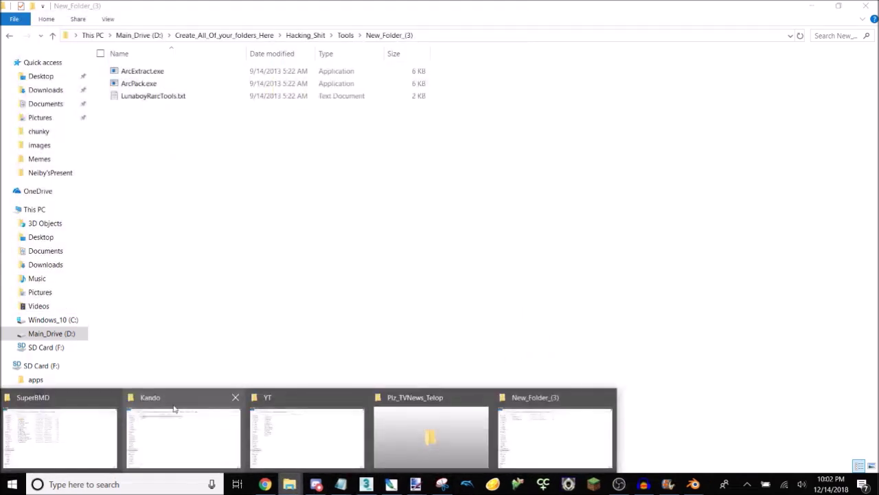
click(184, 429)
click(138, 84)
right_click(178, 81)
click(173, 294)
key(ctrl+a)
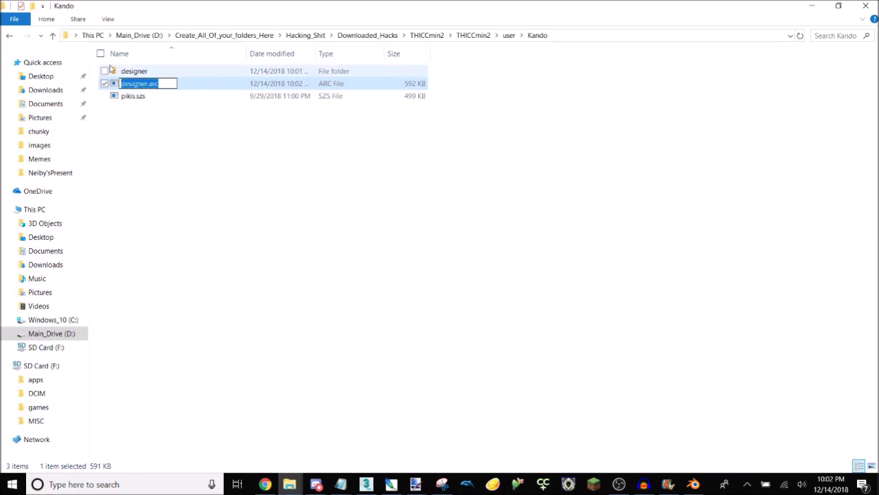
key(BackSpace)
click(202, 130)
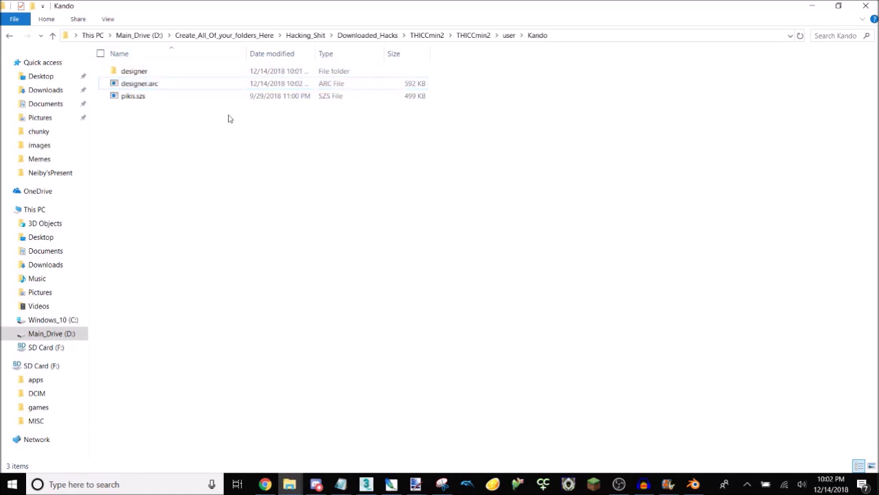
Delete the old pikis.szs in the Kando folder and rename designer.arc as pikis.szs.
right_click(206, 99)
click(124, 304)
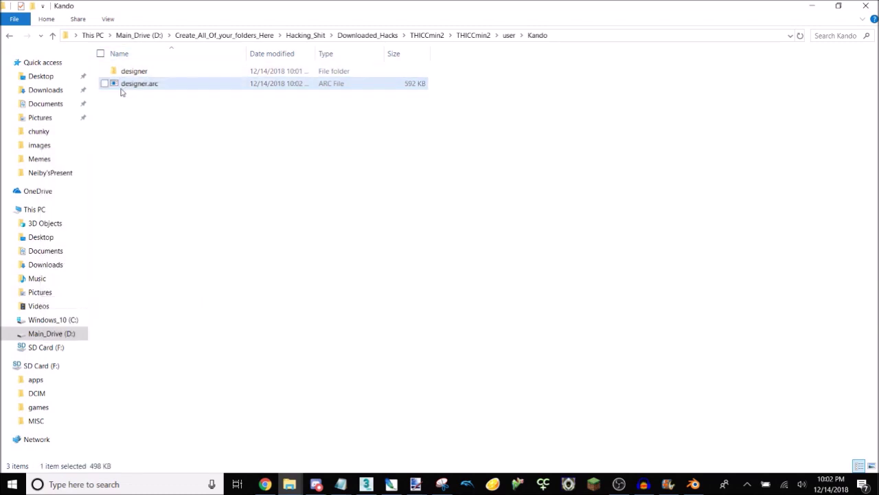
right_click(138, 84)
click(70, 303)
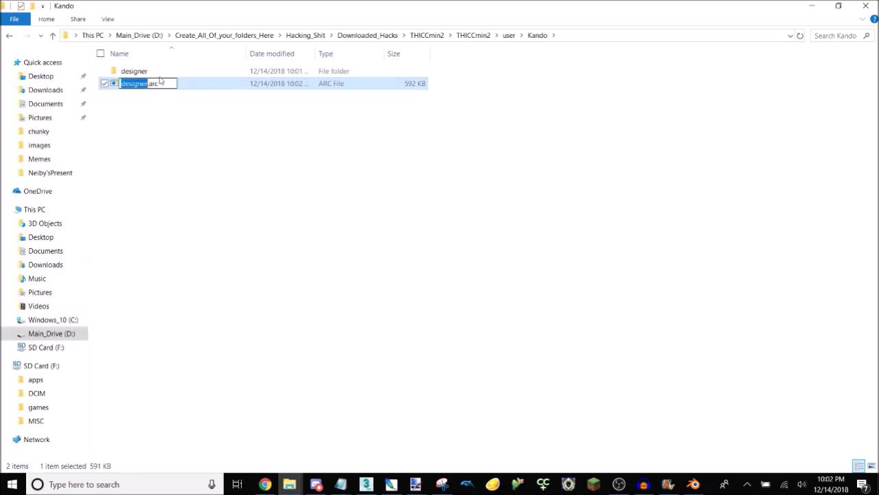
key(BackSpace)
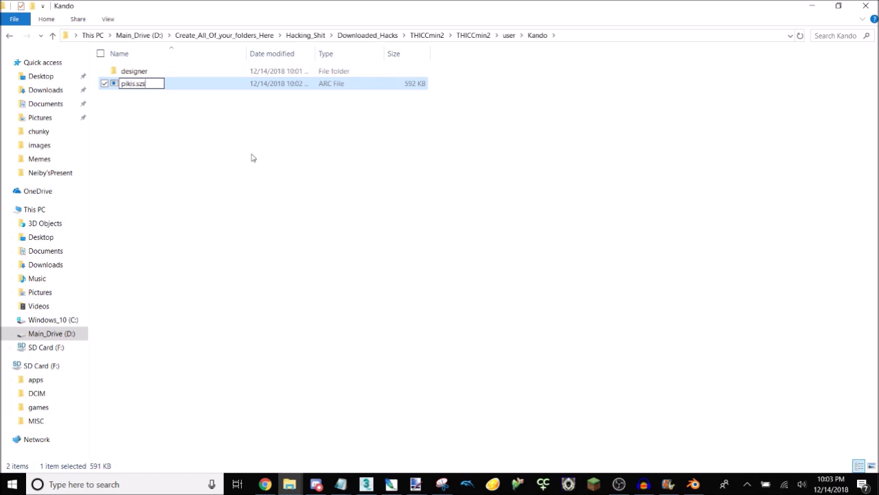
key(Return)
click(494, 251)
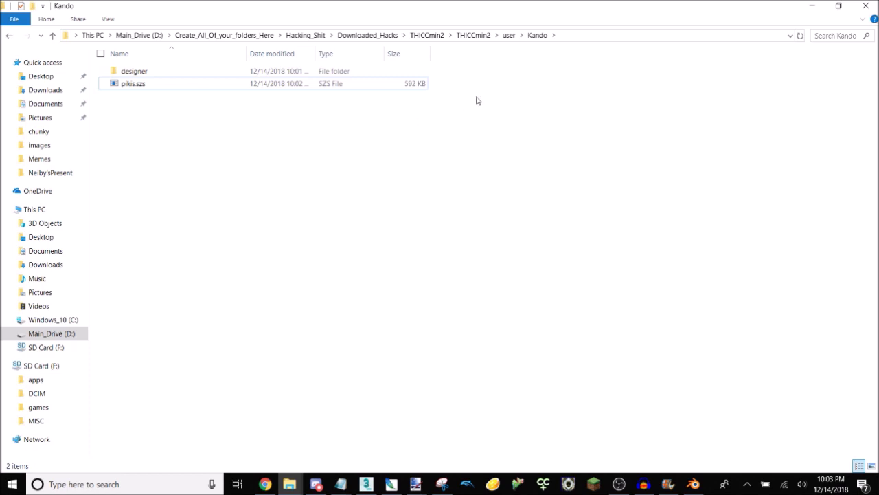
Copy the AudioRes, message, new_screen, thp and user folders from the inner THICCmin2 folder.
click(473, 35)
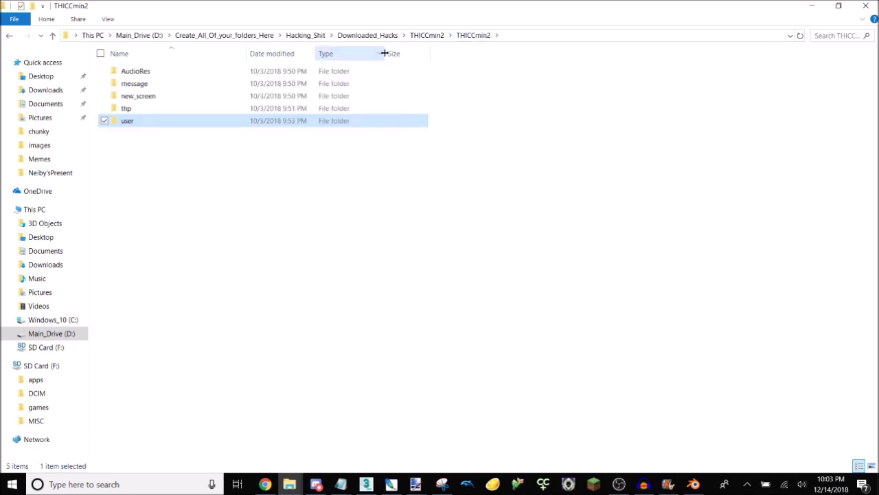
click(427, 35)
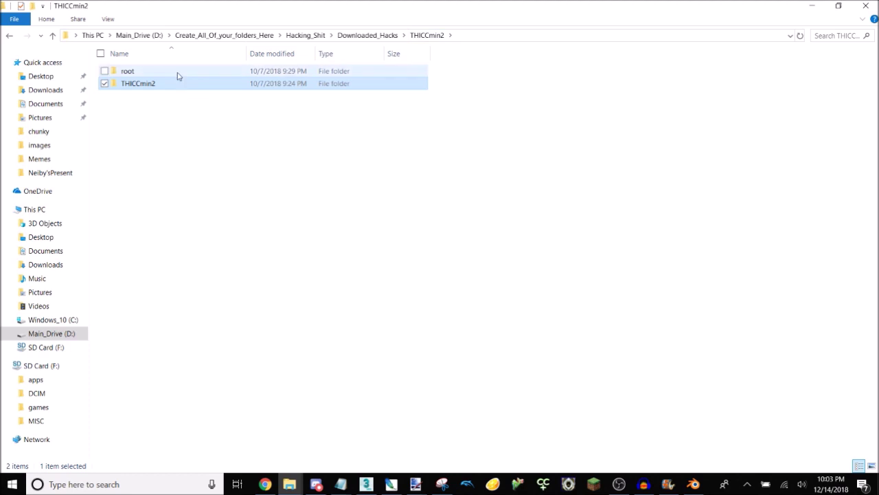
double_click(181, 84)
drag(151, 147, 164, 73)
right_click(182, 71)
click(61, 242)
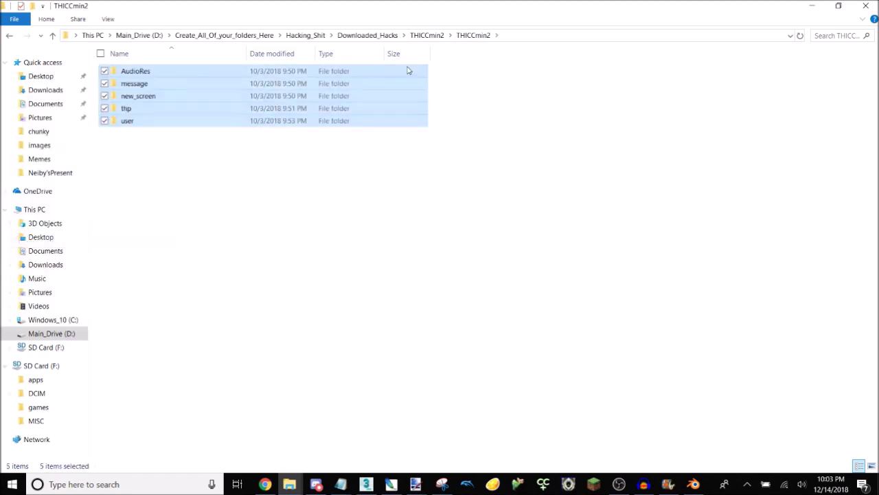
Paste the copied folders into THICCmin2's root folder, replacing the files with the same names.
click(427, 35)
double_click(153, 72)
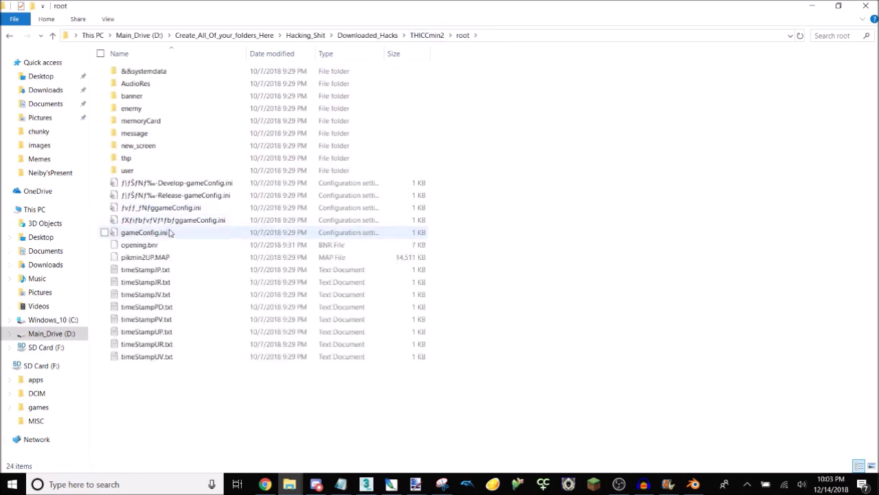
right_click(335, 230)
click(392, 322)
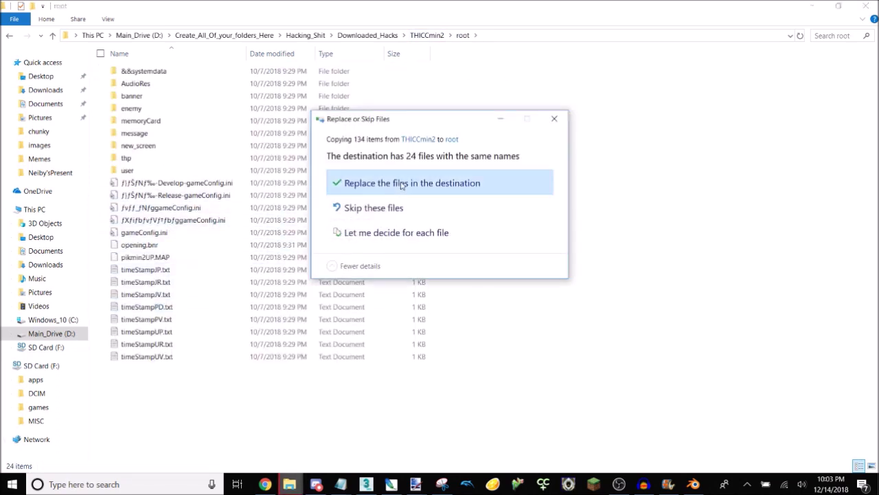
click(403, 183)
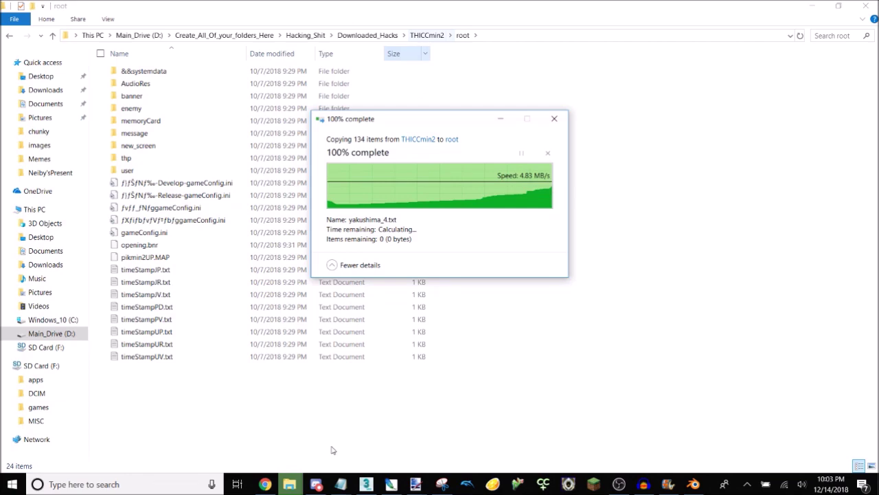
In the Plz_TVNews_Telop Explorer window, go to Hacking_Shit's Tools folder and open gcr_1_1.
mouse_move(289, 484)
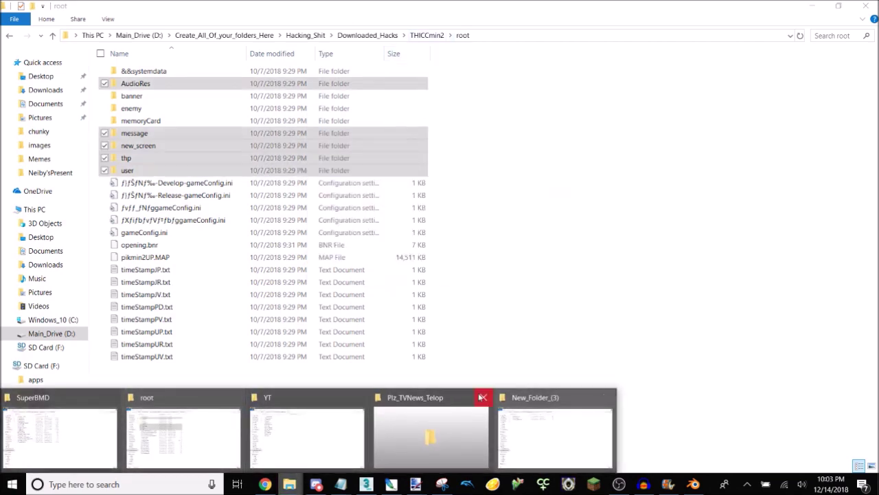
click(388, 421)
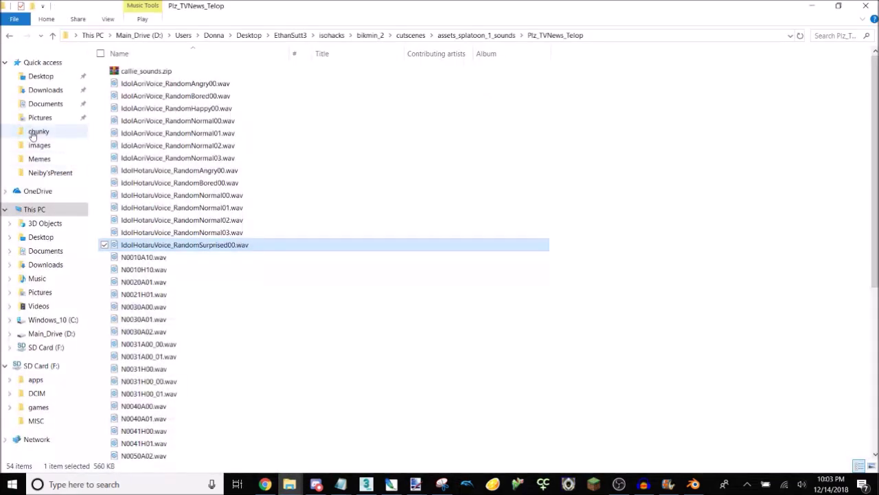
click(36, 132)
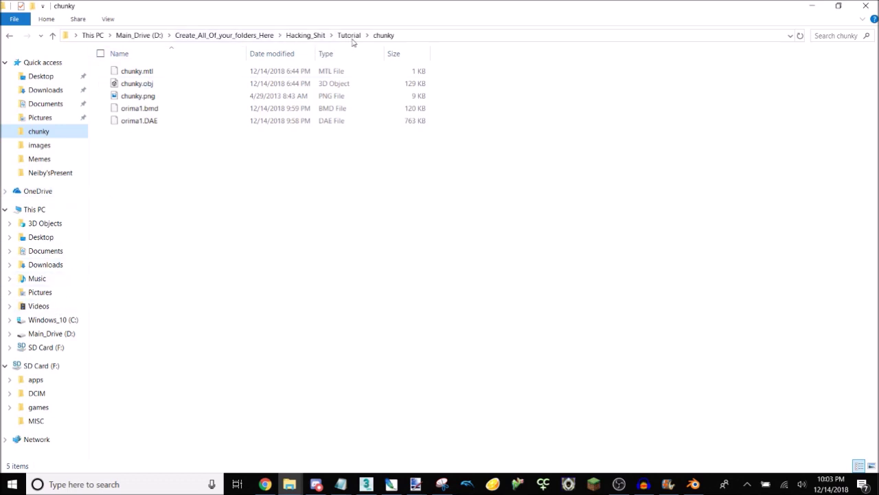
click(305, 35)
double_click(373, 110)
double_click(147, 94)
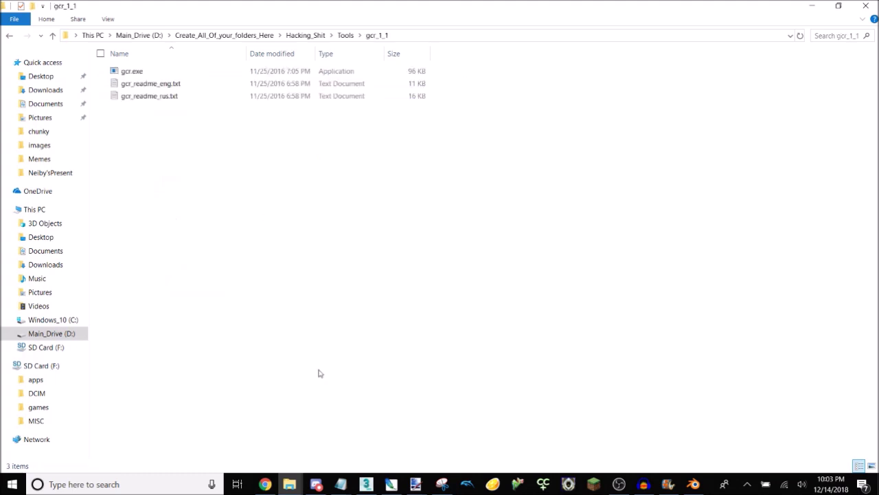
Open THICCmin2's root folder in GCRebuilder by passing it to gcr.exe.
mouse_move(289, 483)
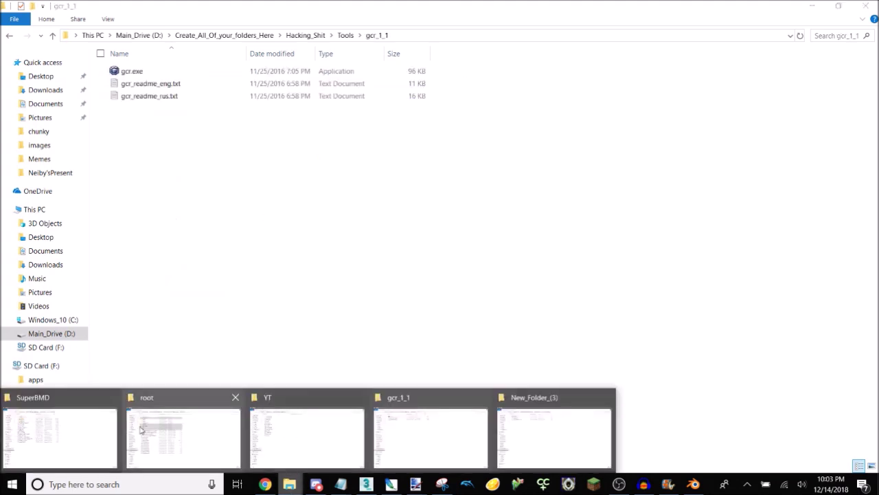
click(159, 414)
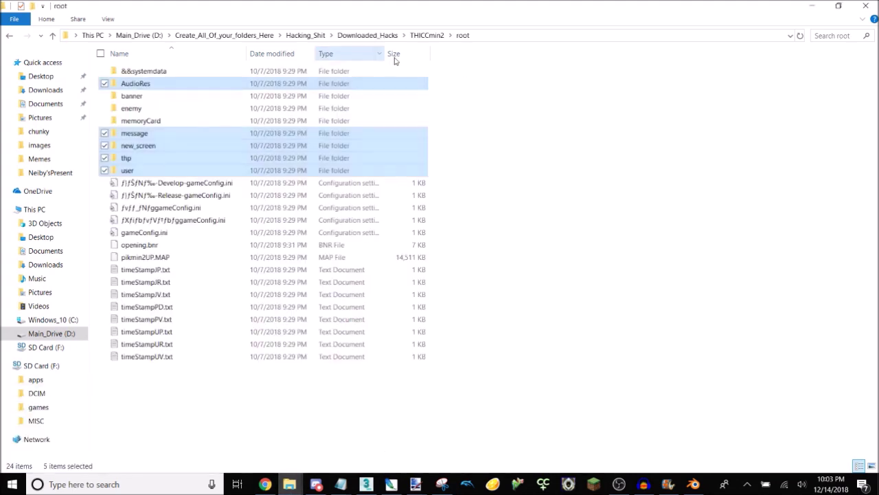
click(427, 35)
drag(127, 70, 197, 73)
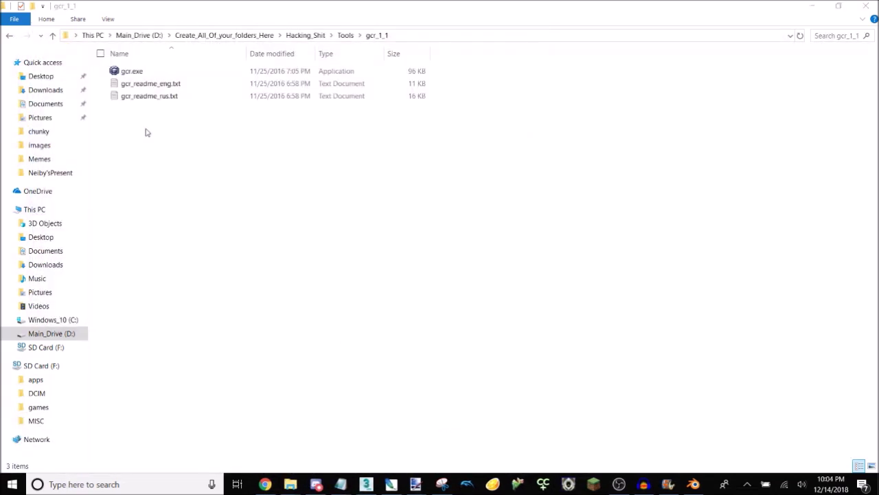
For the opening.bnr banner, set the short name to "tutorial shit" and the short maker to "ObamaIsGone69".
click(137, 167)
click(127, 200)
drag(155, 199, 96, 198)
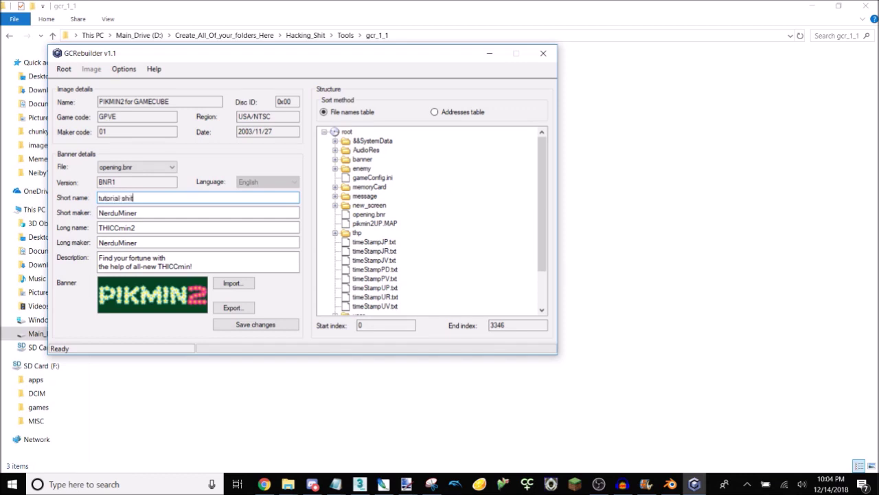
click(294, 212)
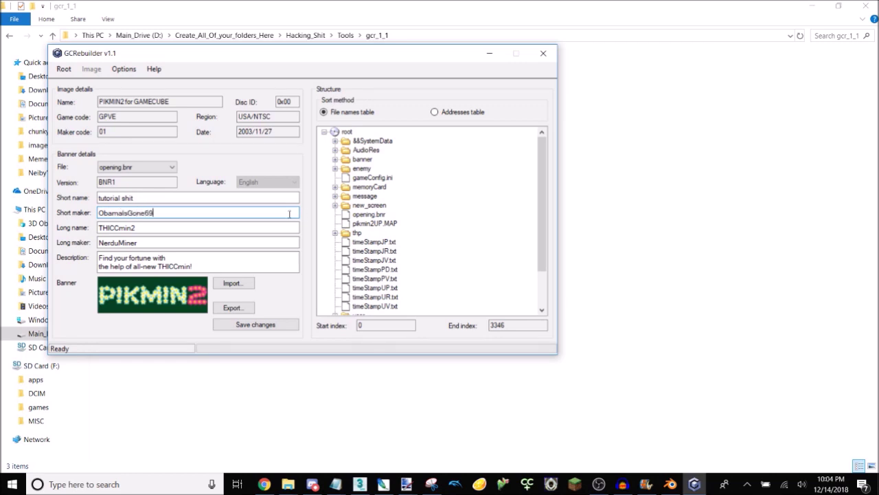
Set the banner's long name to "tutorial shit" and paste the copied short maker "ObamaIsGone69" as the long maker.
right_click(114, 212)
click(118, 247)
key(Tab)
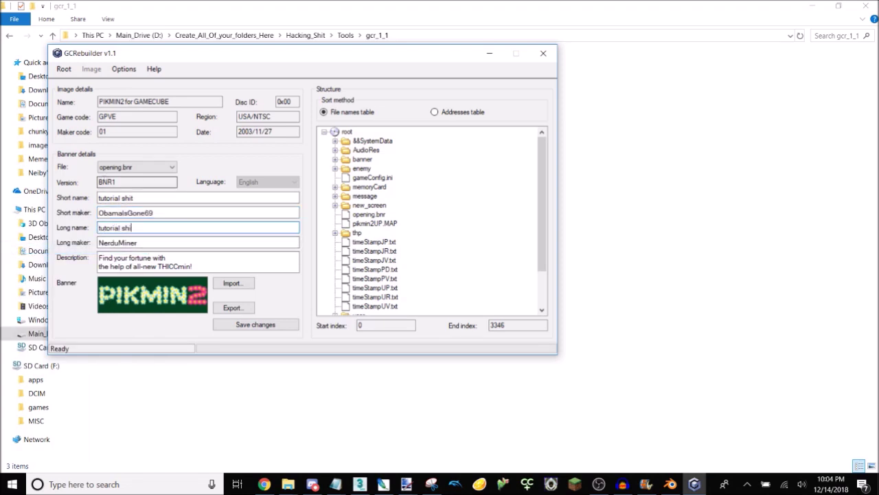
key(Tab)
key(ctrl+v)
Set the banner description to "holy shit it's sans undertale" and save the banner changes.
key(Tab)
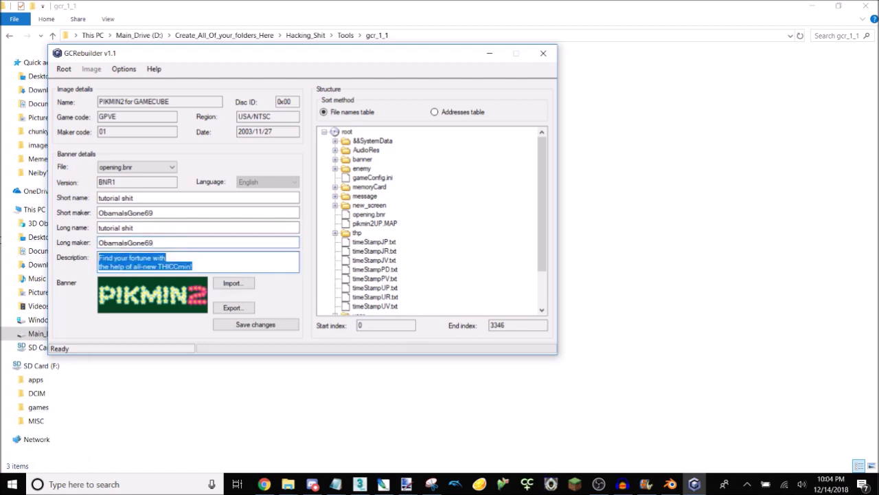
text(holy shit it's sans undertale)
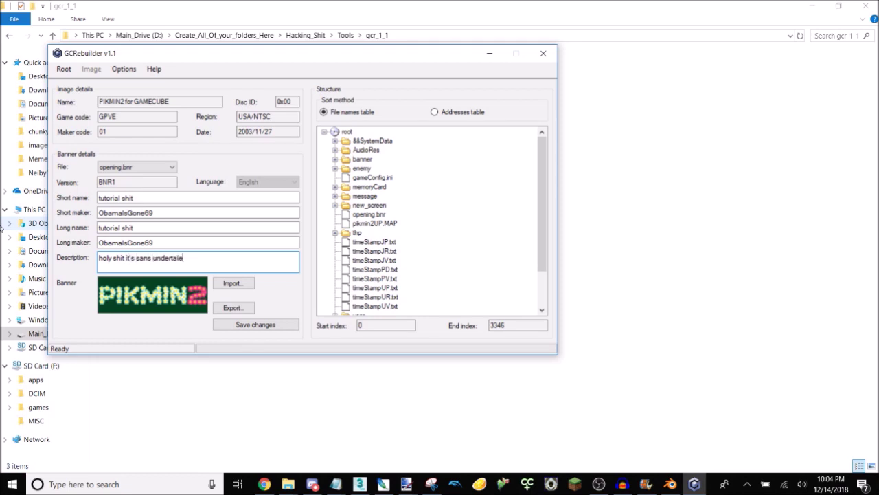
click(229, 324)
Set the output image to a GameCube ISO named "jsenltujgo" in the ISOS folder.
click(63, 68)
click(77, 92)
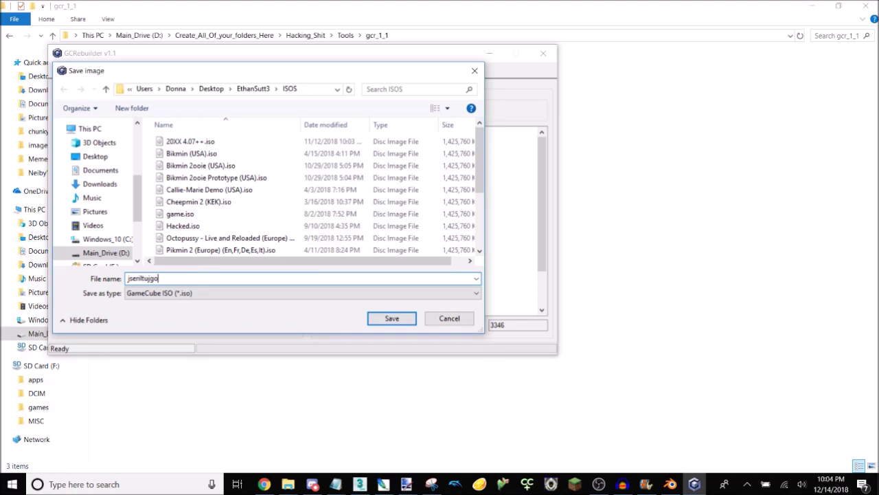
click(390, 318)
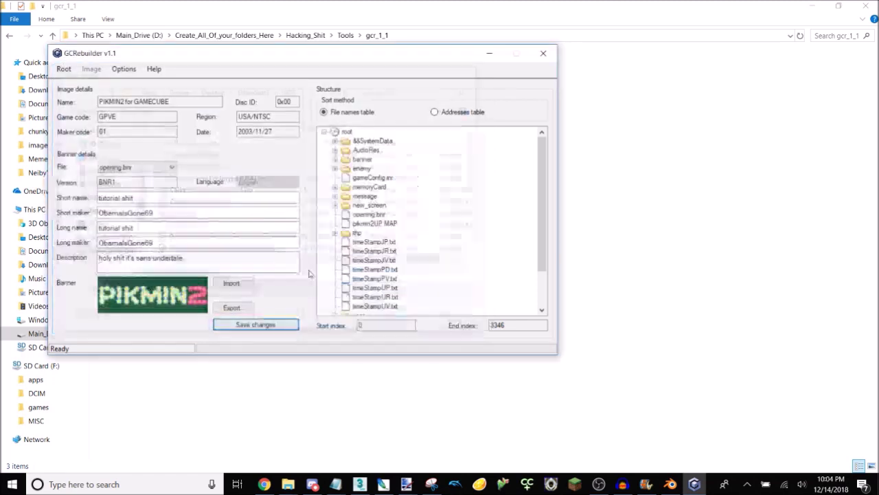
Rebuild the root folder into the ISO image, dismiss the completion dialog and return to the gcr_1_1 folder window.
click(63, 68)
click(85, 124)
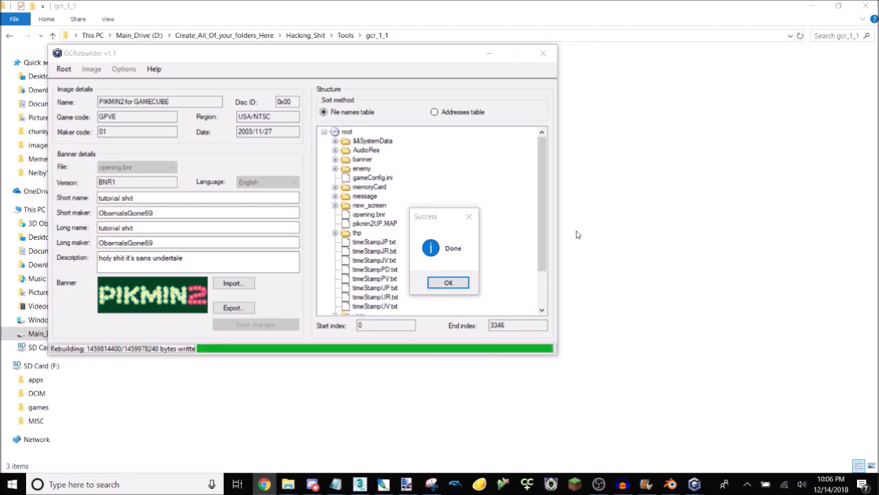
click(446, 284)
click(669, 293)
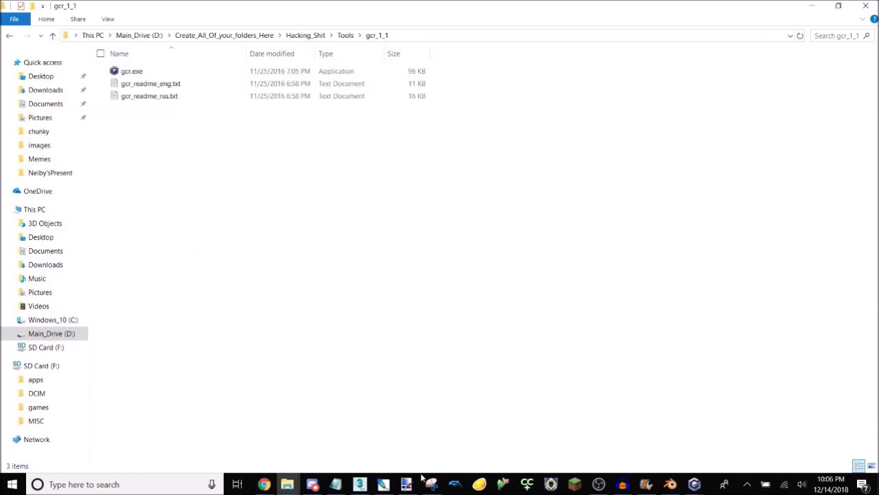
Switch to Dolphin, select the "tutorial shit" game and review the general and enhancement graphics settings.
click(456, 486)
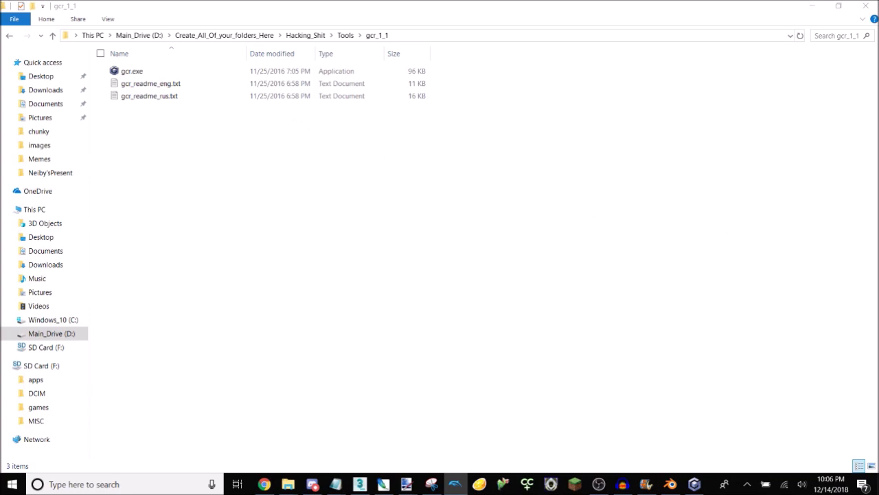
click(610, 147)
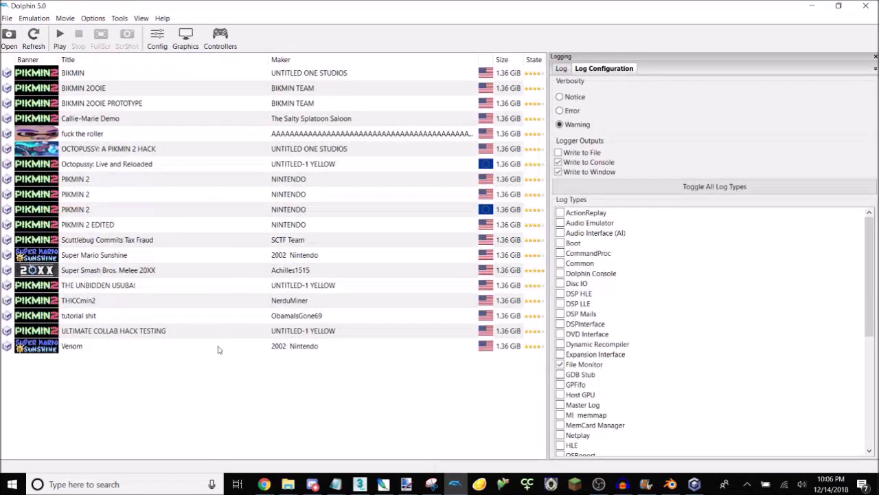
click(202, 319)
click(184, 42)
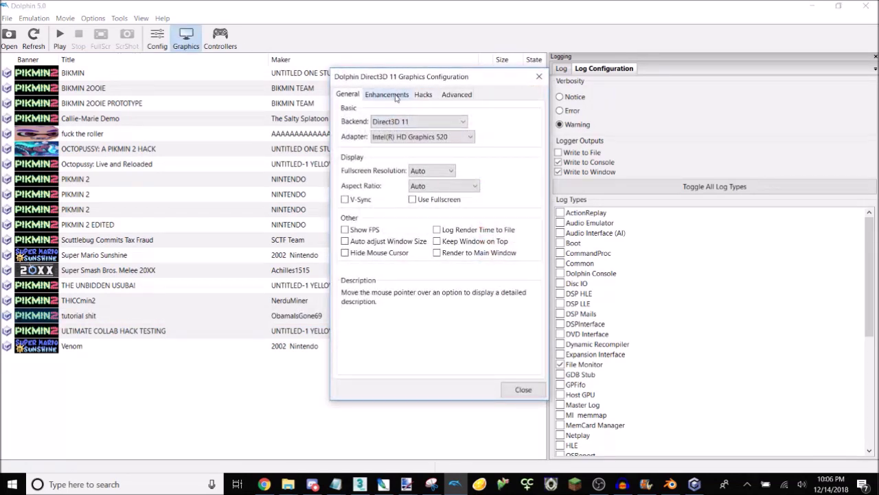
click(397, 97)
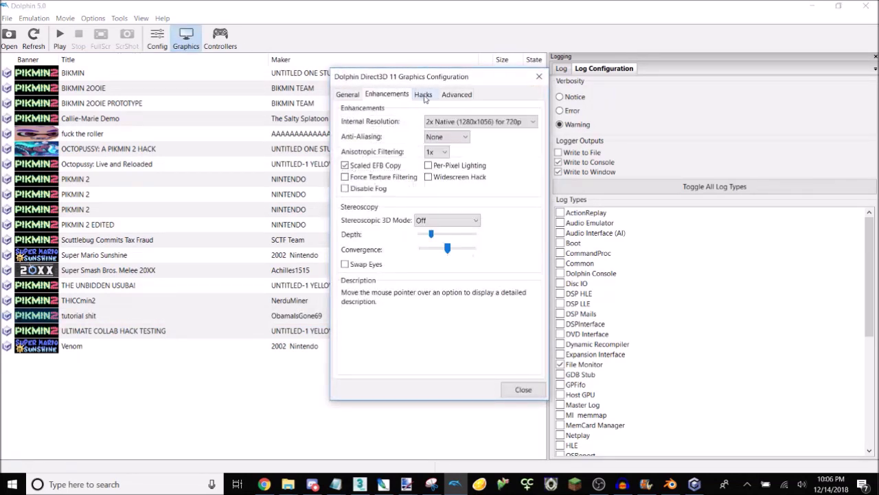
click(523, 390)
Open the configuration of the standard controller on GameCube port 1 and refresh its list of input devices.
click(220, 40)
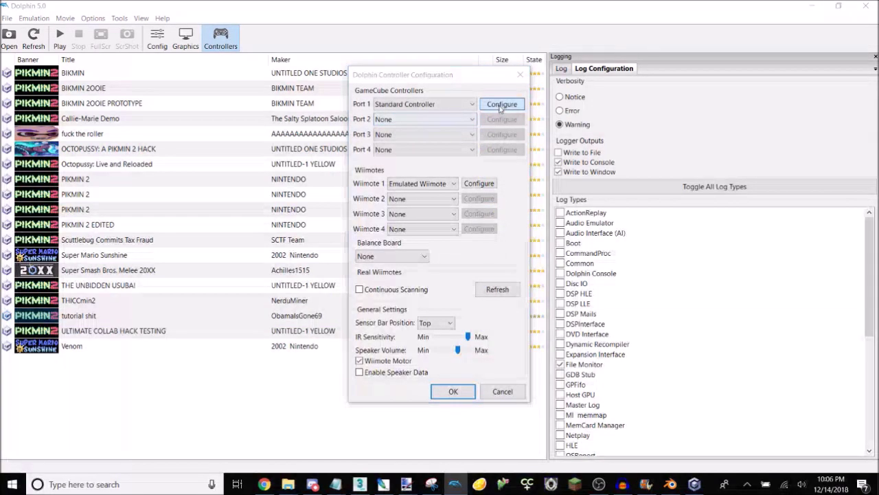
click(501, 105)
click(378, 186)
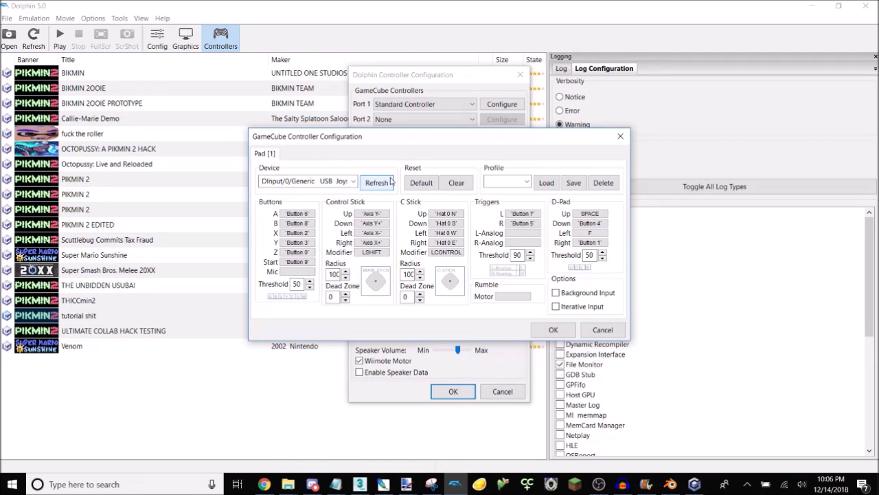
click(377, 183)
click(377, 183)
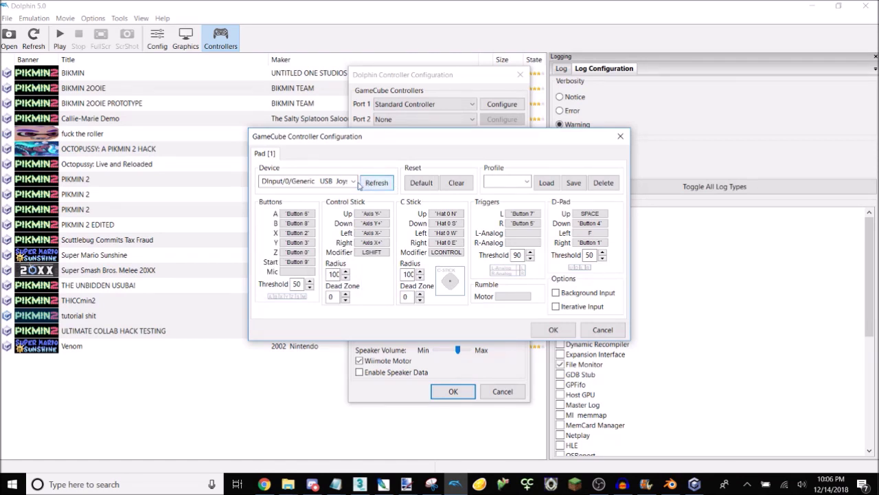
click(353, 181)
click(354, 183)
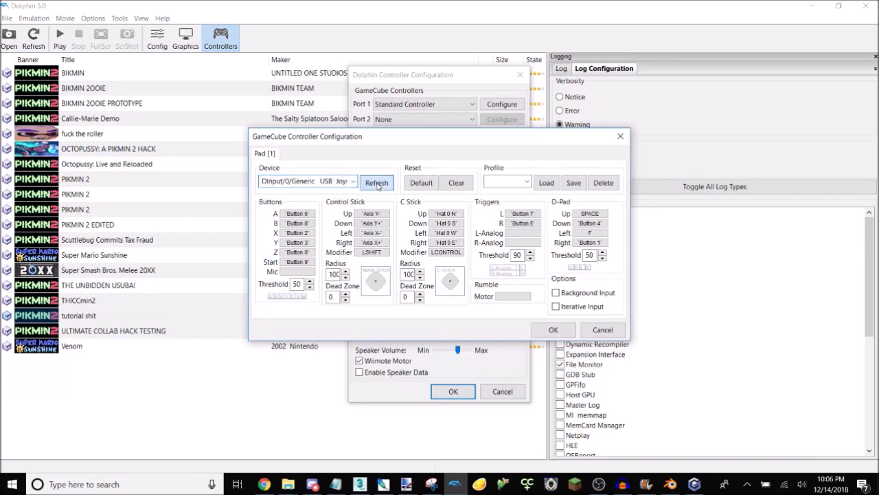
click(353, 181)
click(353, 165)
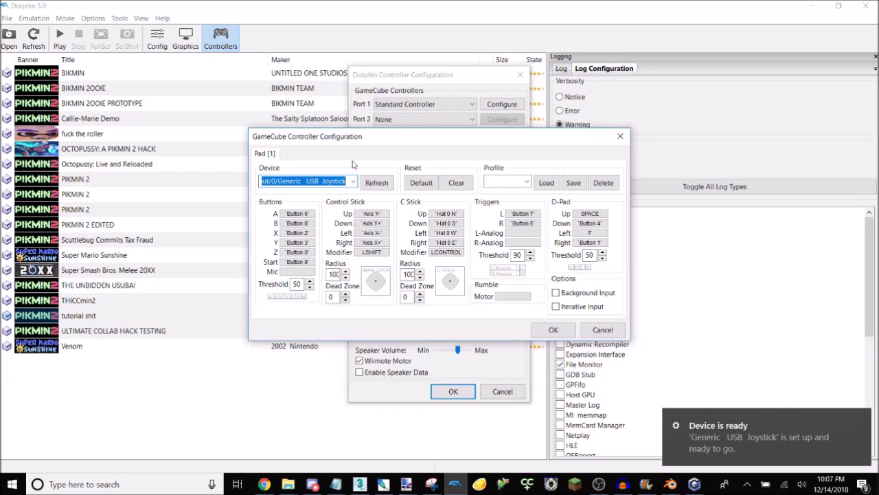
Refresh the devices again, choose the port 1 controller's input device and accept the controller configuration.
click(375, 182)
click(353, 182)
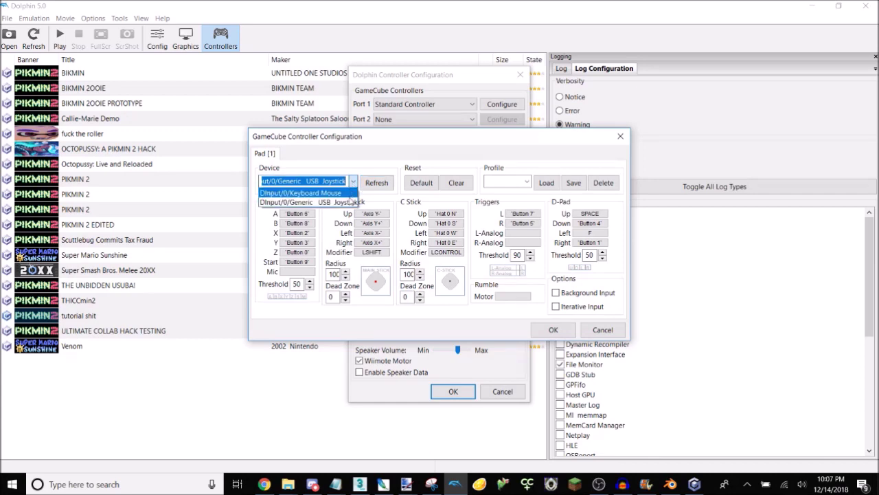
click(330, 190)
click(553, 330)
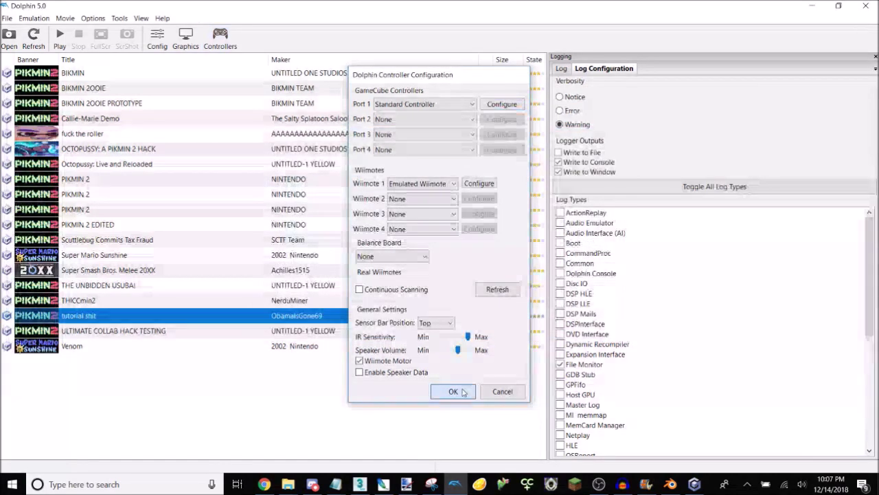
click(454, 390)
Launch the "tutorial shit" game and go past the title screen into a save file to test the replaced model.
double_click(142, 317)
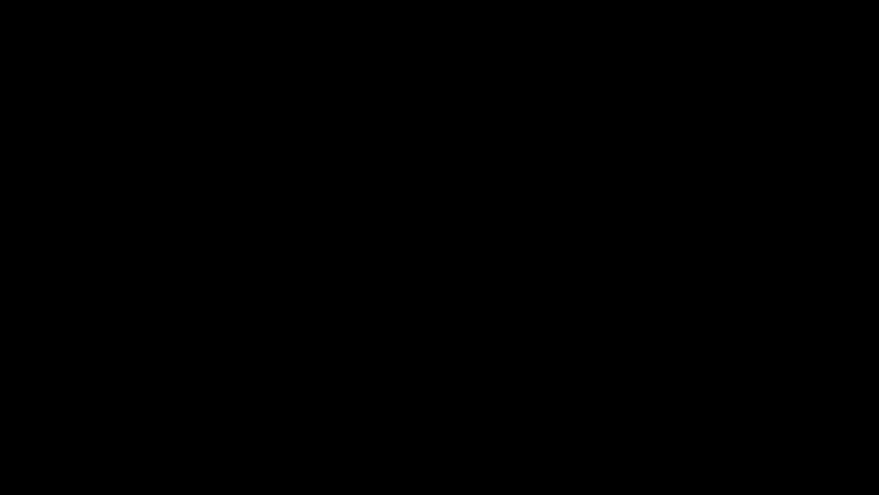
key(Tab)
key(x)
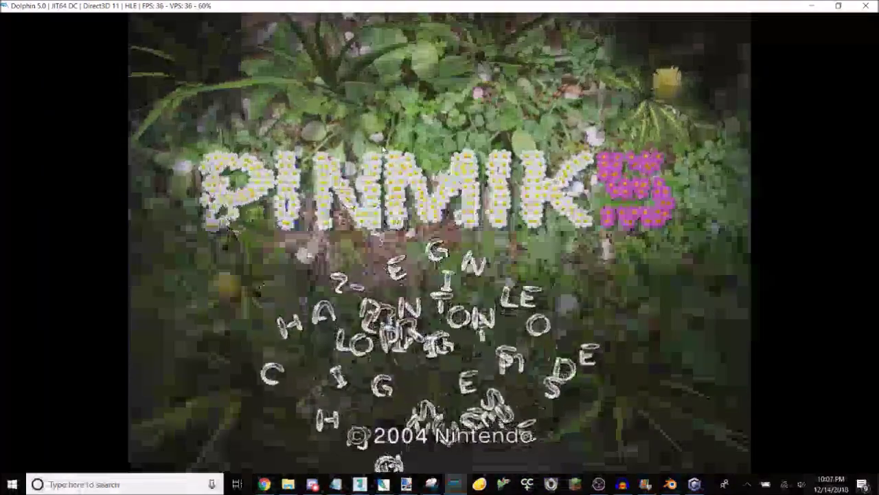
key(Return)
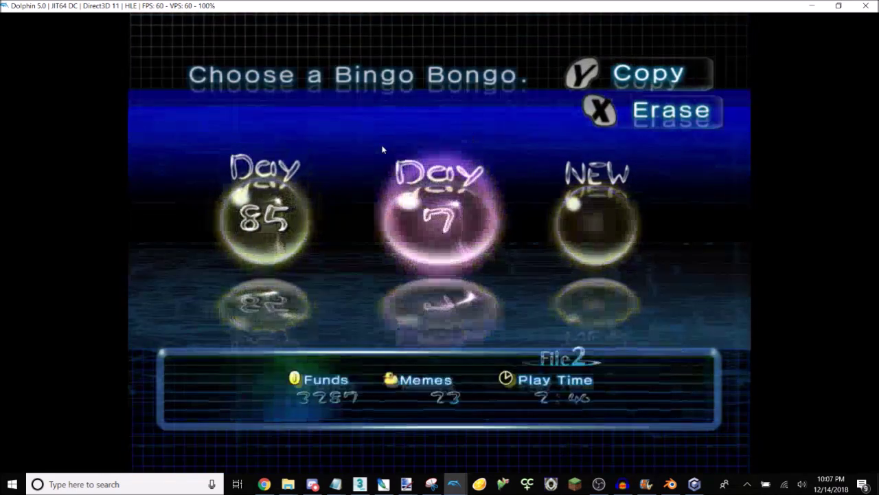
key(Right)
key(Return)
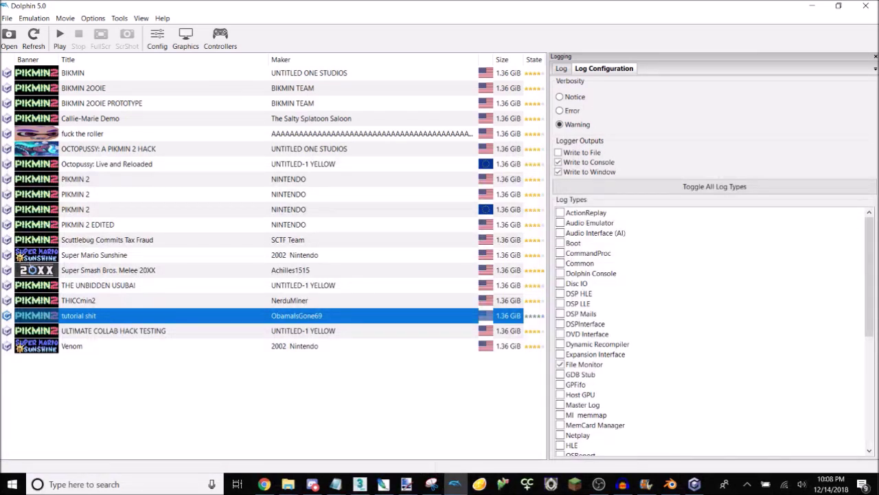
Inspect the game root's user\Kando\piki folder inside THICCmin2 for the pikis.szs file.
click(288, 484)
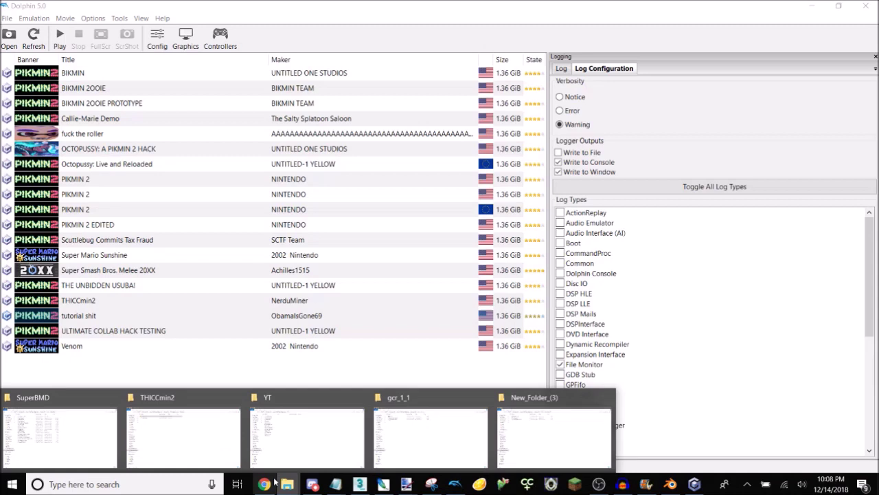
click(153, 415)
double_click(143, 71)
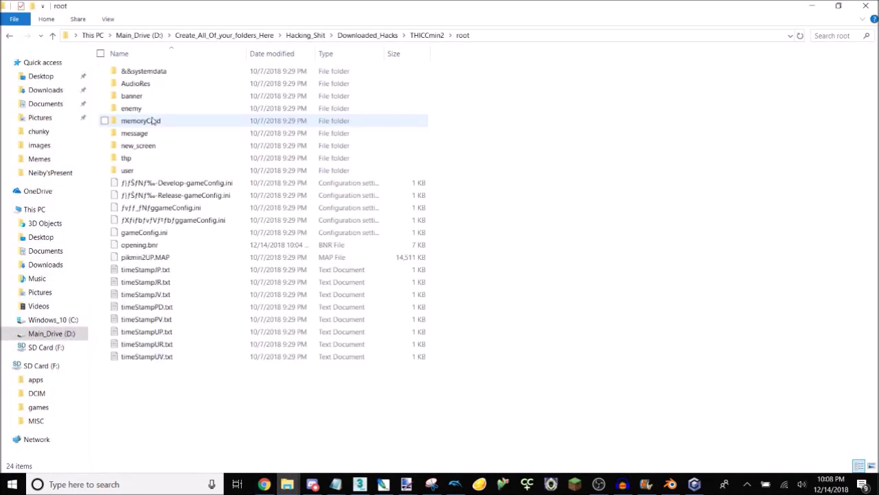
double_click(157, 170)
double_click(145, 97)
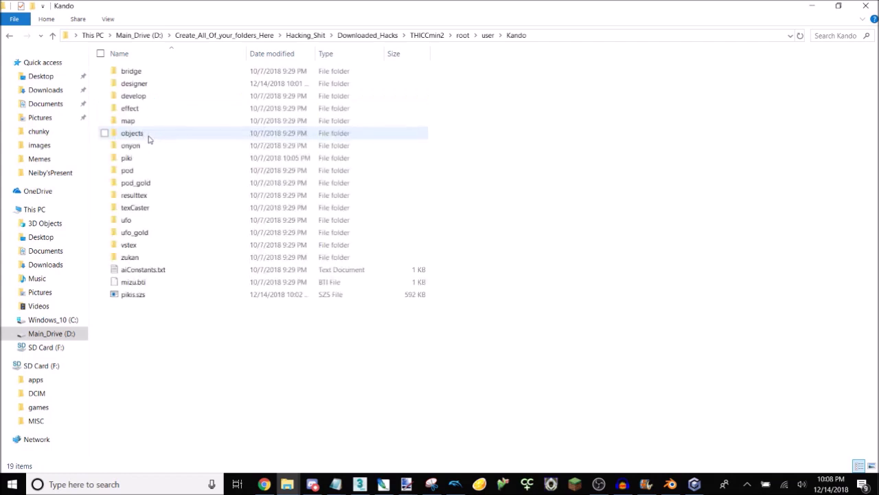
double_click(154, 158)
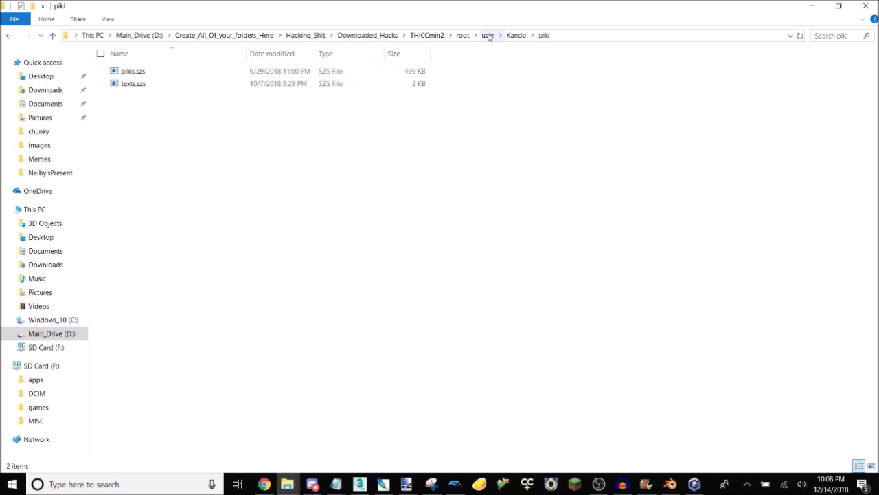
Locate the pikis.szs file in the inner THICCmin2 folder's user\Kando directory.
click(421, 36)
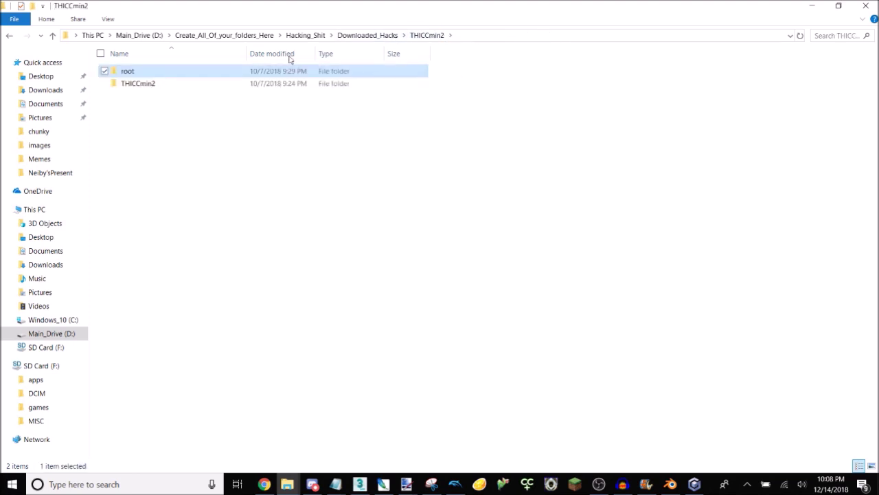
double_click(180, 87)
double_click(176, 121)
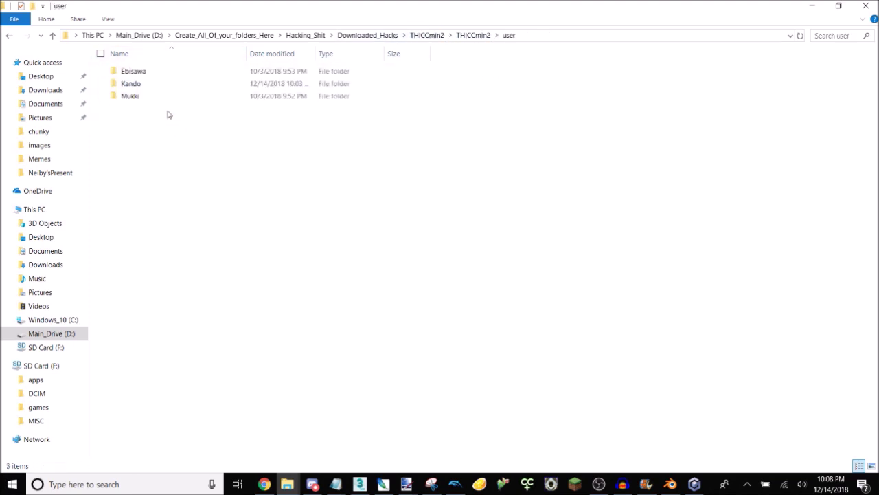
double_click(156, 84)
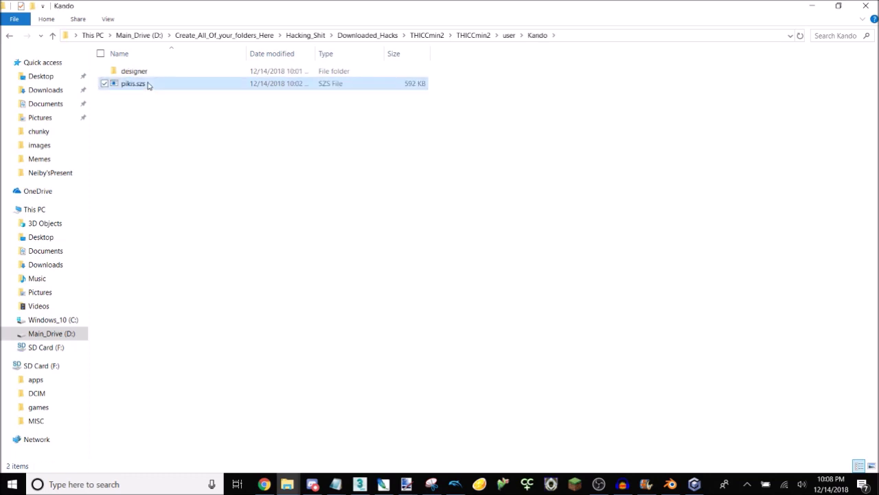
right_click(162, 83)
click(115, 254)
Move pikis.szs from root\user\Kando into its piki subfolder, replacing the existing file there.
click(427, 35)
double_click(165, 73)
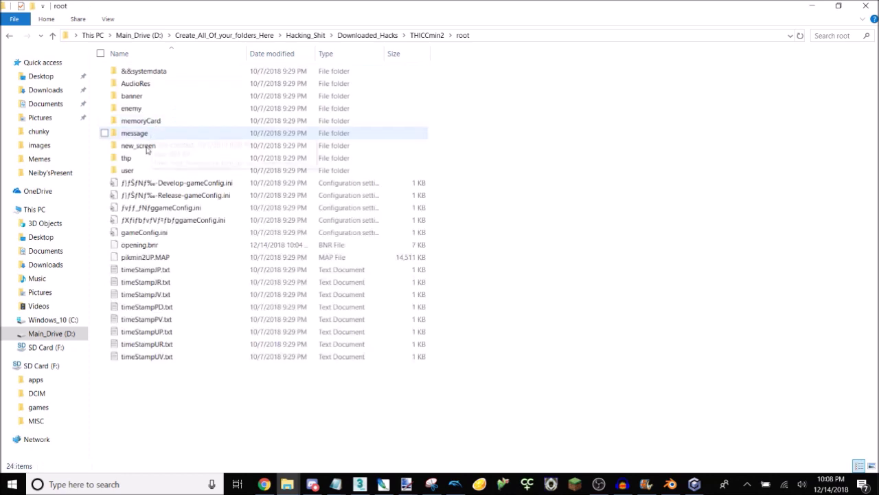
double_click(126, 171)
click(138, 97)
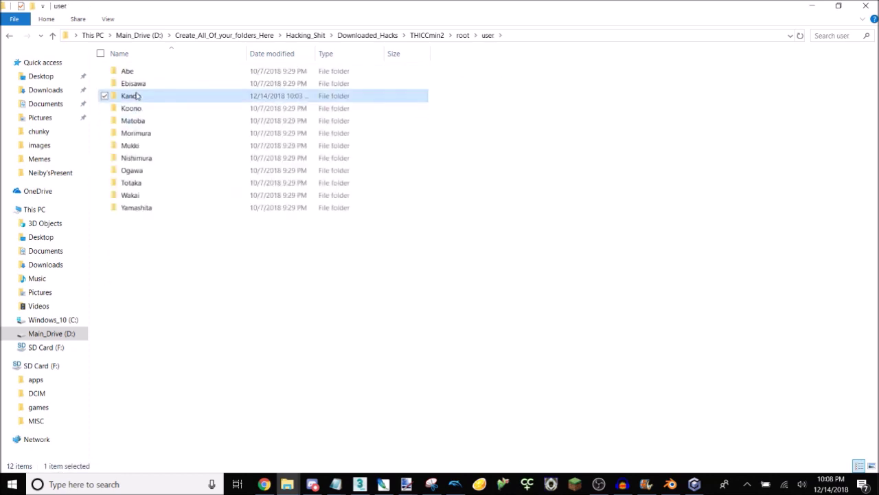
double_click(137, 97)
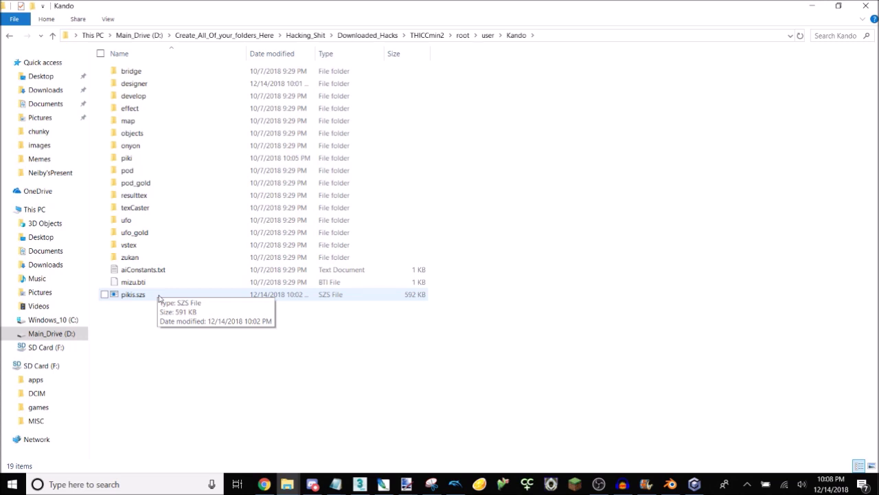
drag(157, 295, 183, 159)
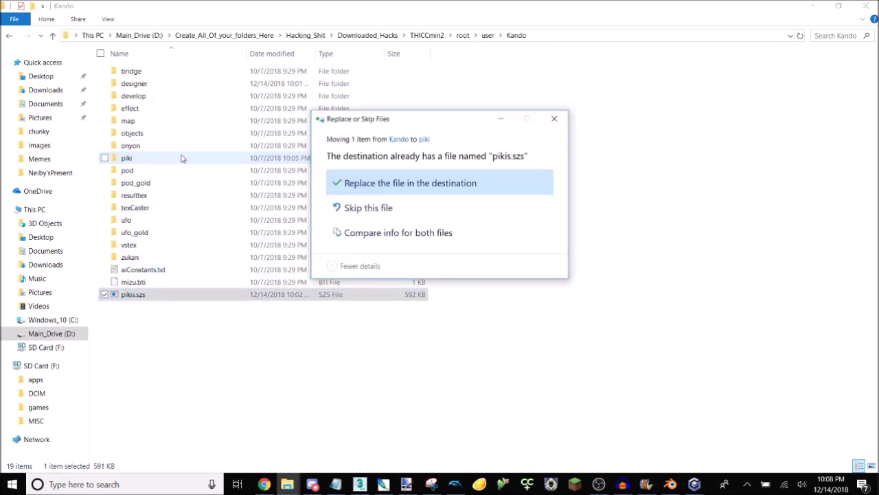
click(393, 186)
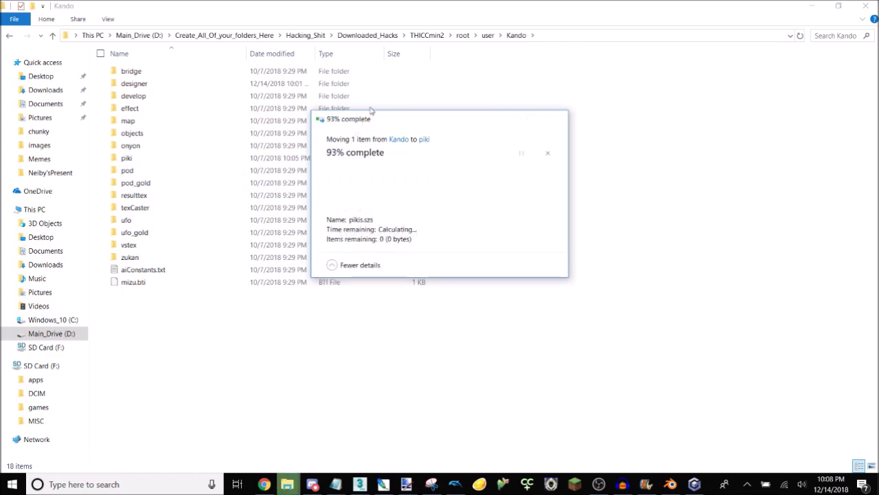
Load the THICCmin2 root folder in GCRebuilder and set the output image to the existing jseriltujgojsdfioghfjpsdgds.iso in ISOS.
click(416, 35)
mouse_move(153, 73)
mouse_down()
mouse_move(199, 71)
mouse_move(335, 483)
mouse_move(281, 486)
mouse_move(437, 435)
mouse_move(163, 70)
mouse_up()
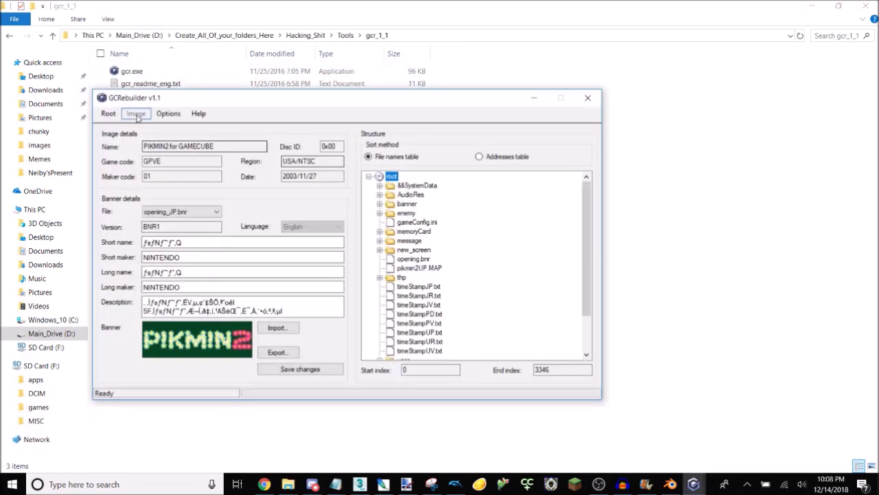
click(136, 114)
click(123, 139)
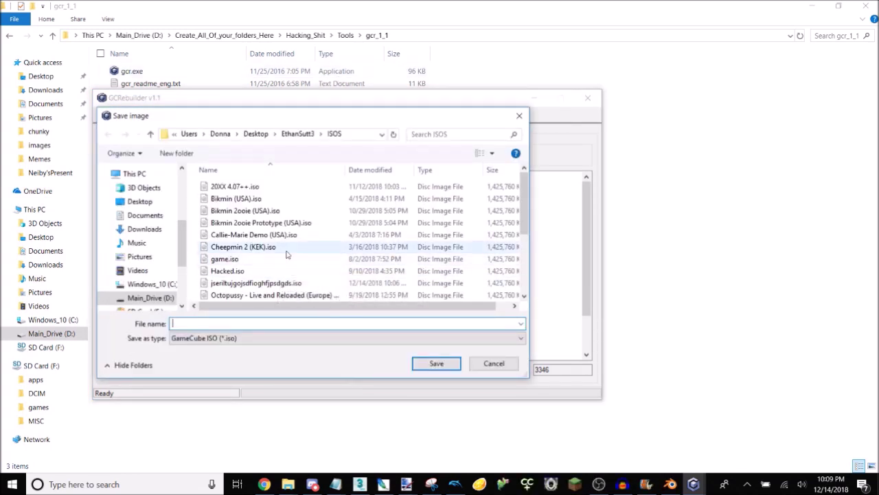
scroll(273, 240, down, 1)
scroll(268, 244, down, 2)
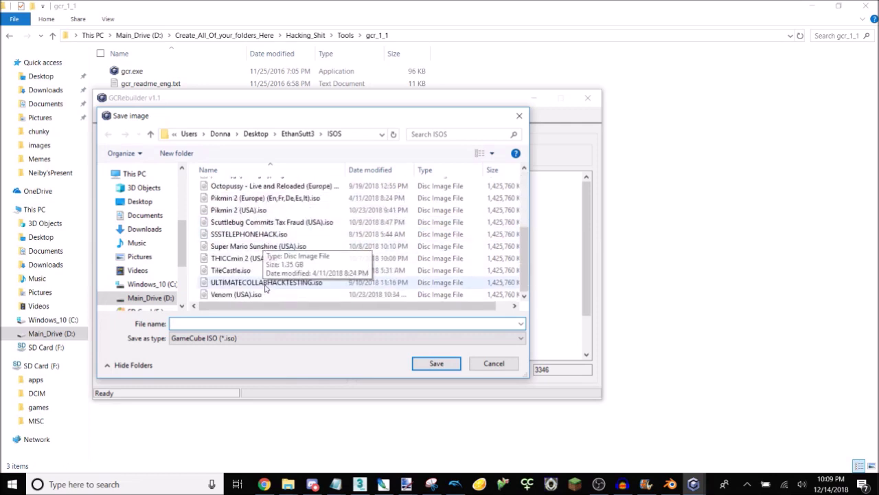
scroll(257, 272, up, 1)
scroll(256, 261, up, 1)
double_click(255, 243)
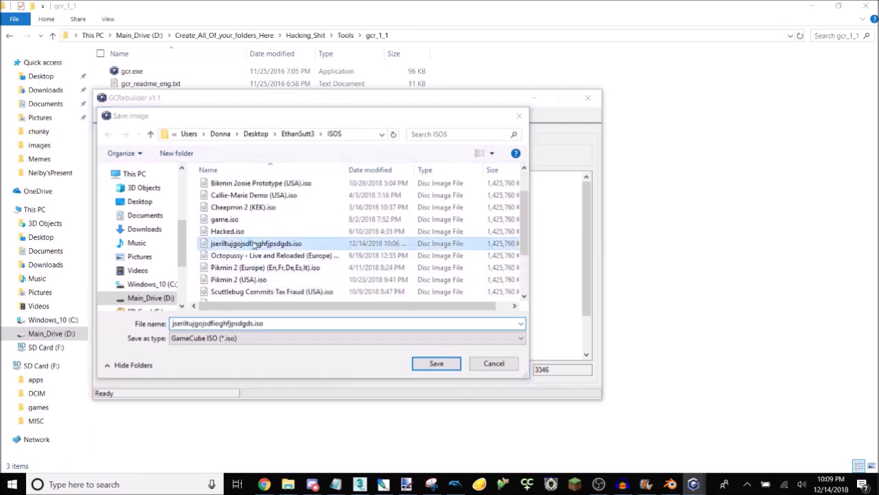
click(454, 244)
Rebuild the root folder into the ISO image and dismiss the completion dialog.
click(108, 113)
click(127, 168)
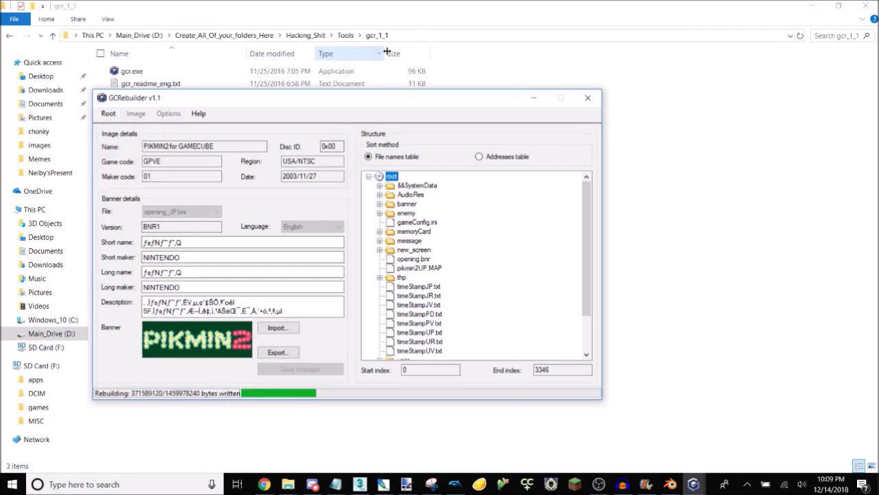
key(alt+Tab)
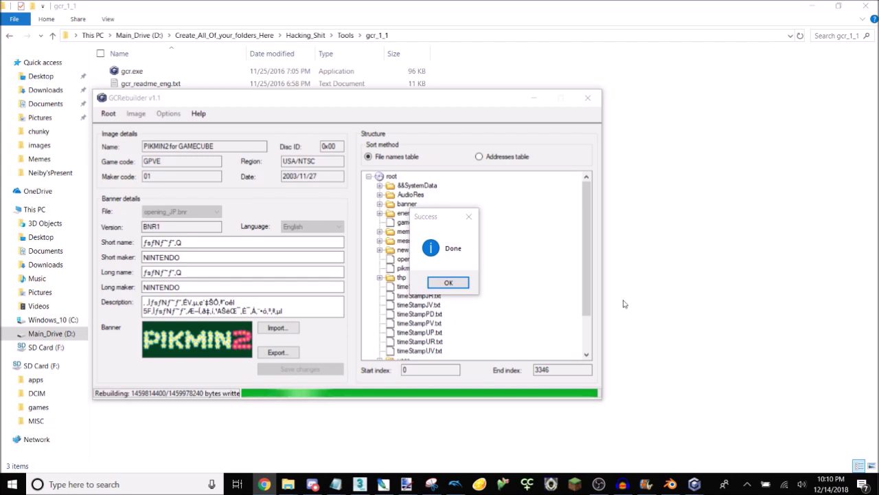
click(447, 283)
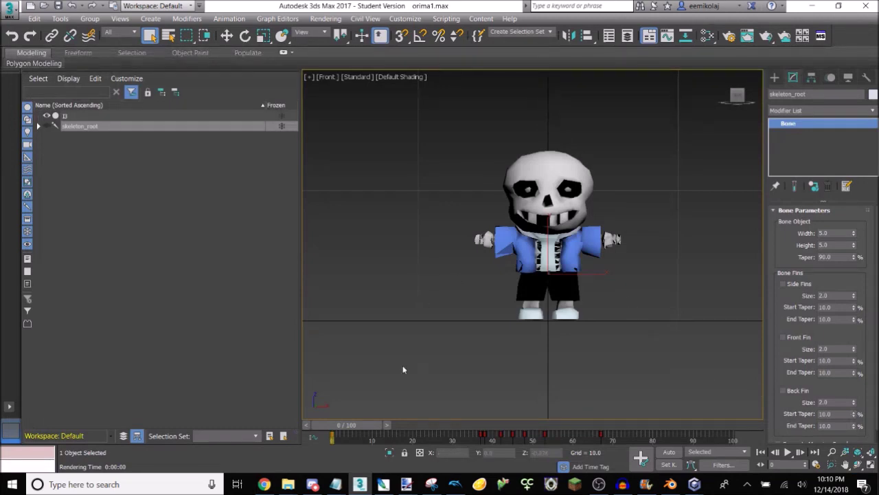
click(264, 483)
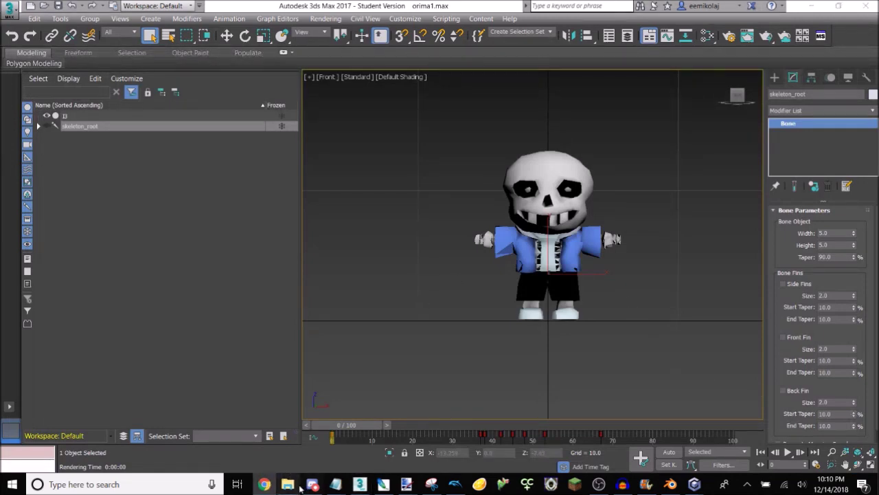
Switch to Dolphin, refresh its game list, and play the rebuilt game through the opening dialogue until the captain is controllable.
click(454, 484)
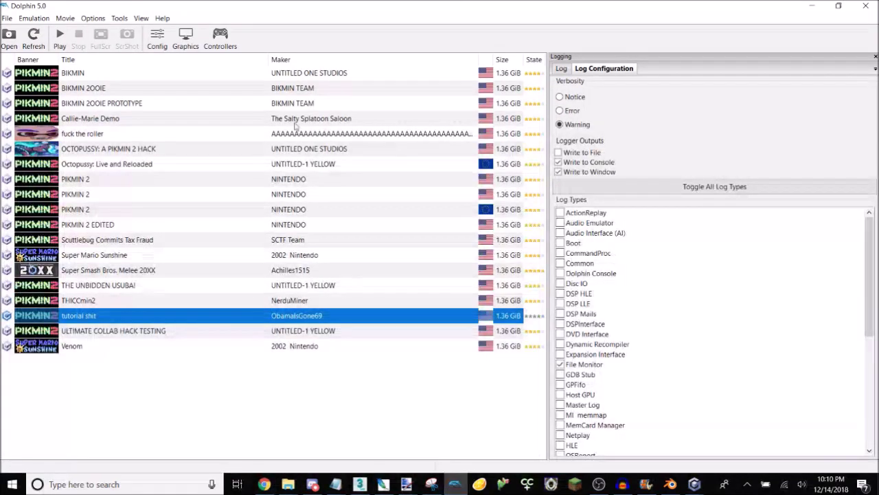
click(33, 38)
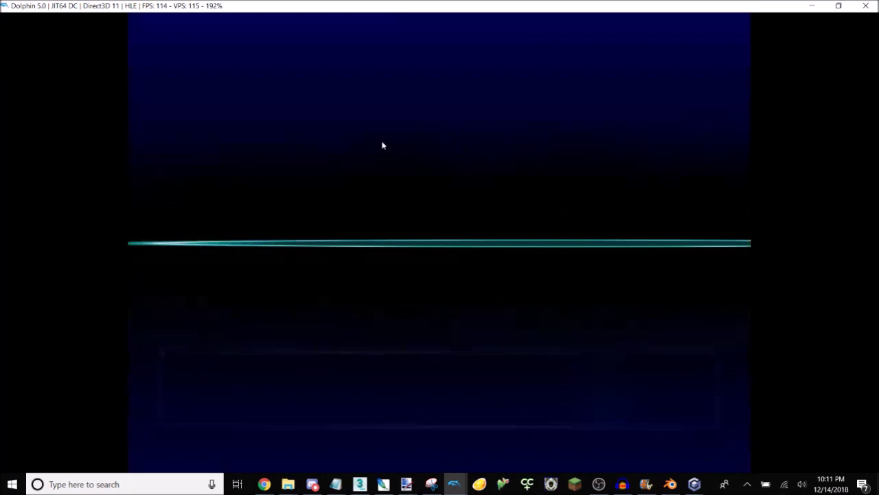
key(Right)
key(x)
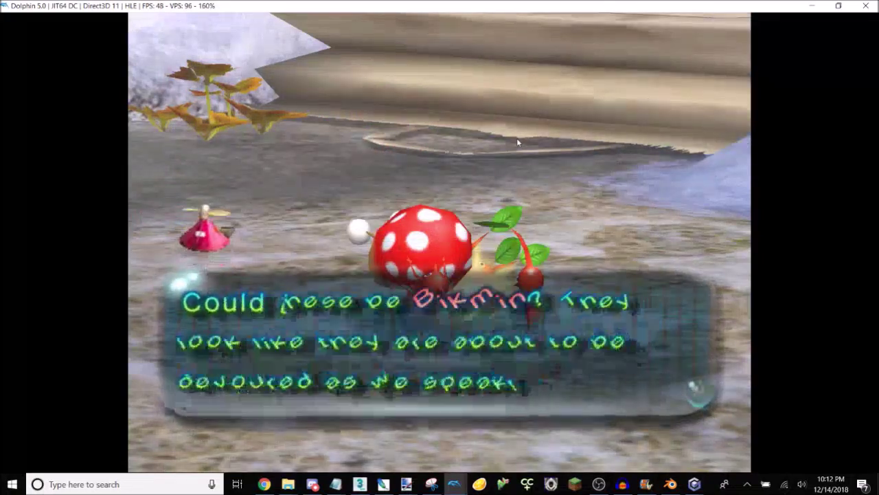
key(x)
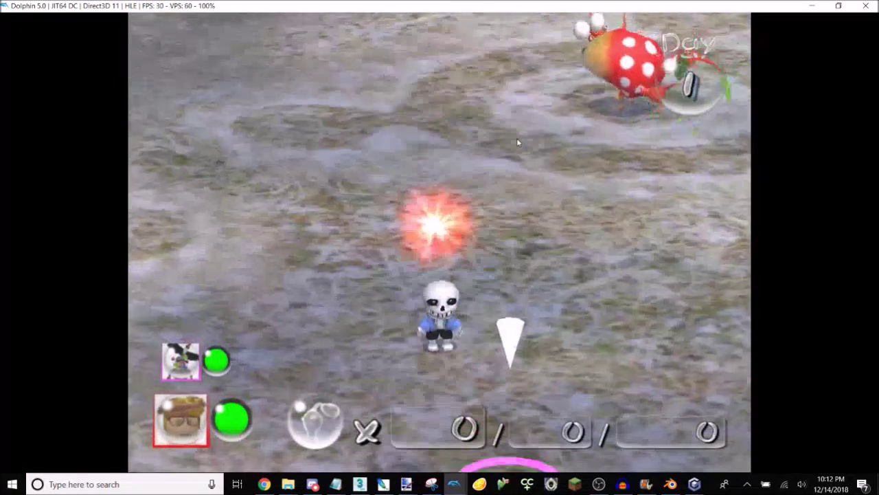
Walk the captain around in all directions to check the custom model's skinning and animation in game.
key(Down)
key(Left)
key(Up)
key(Right)
key(Down)
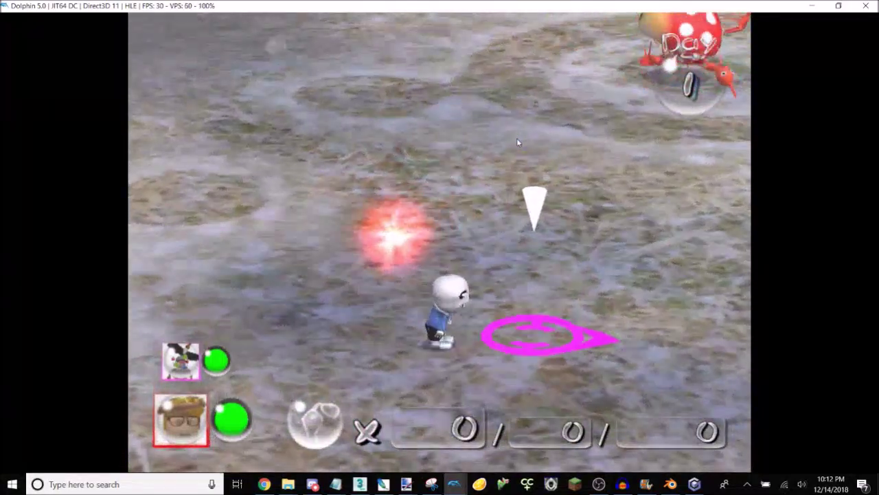
key(Down)
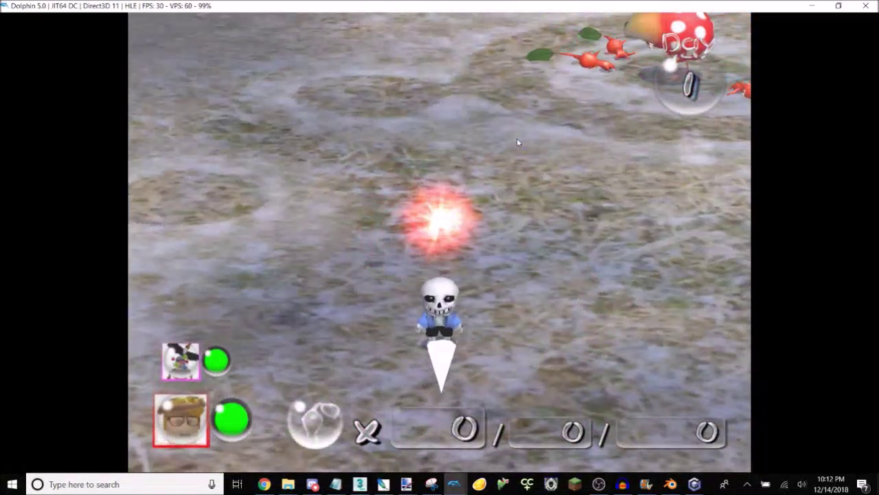